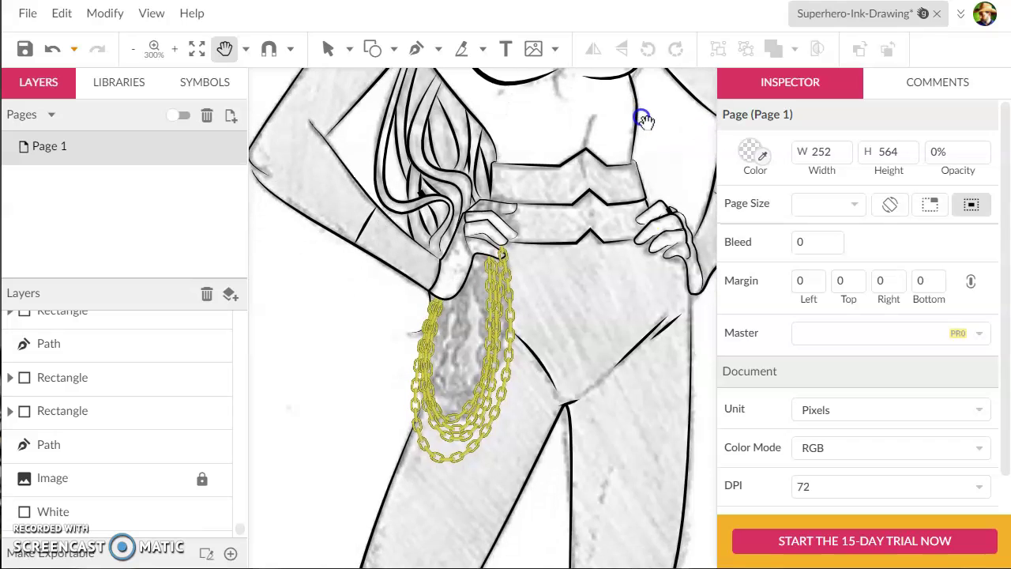
Step: Unlock the Image layer, rename it Pencil Sketch and lock it again
key("v")
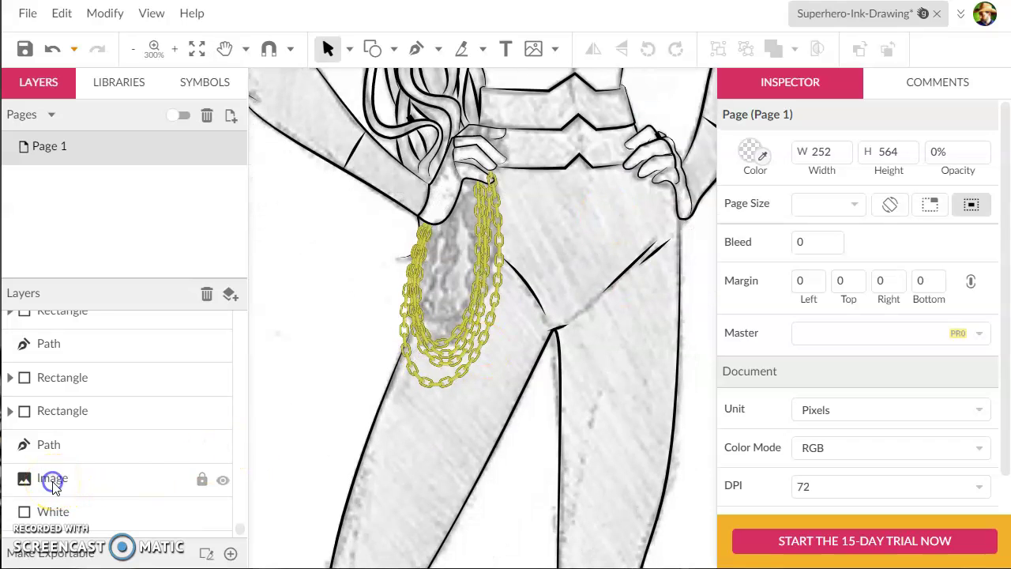
left_click(203, 483)
double_click(45, 478)
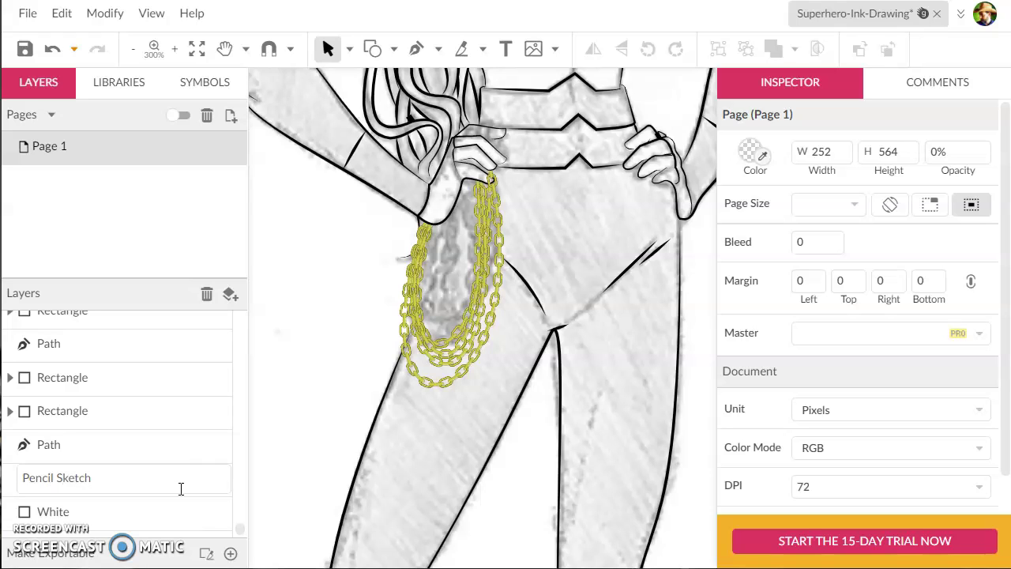
key("Return")
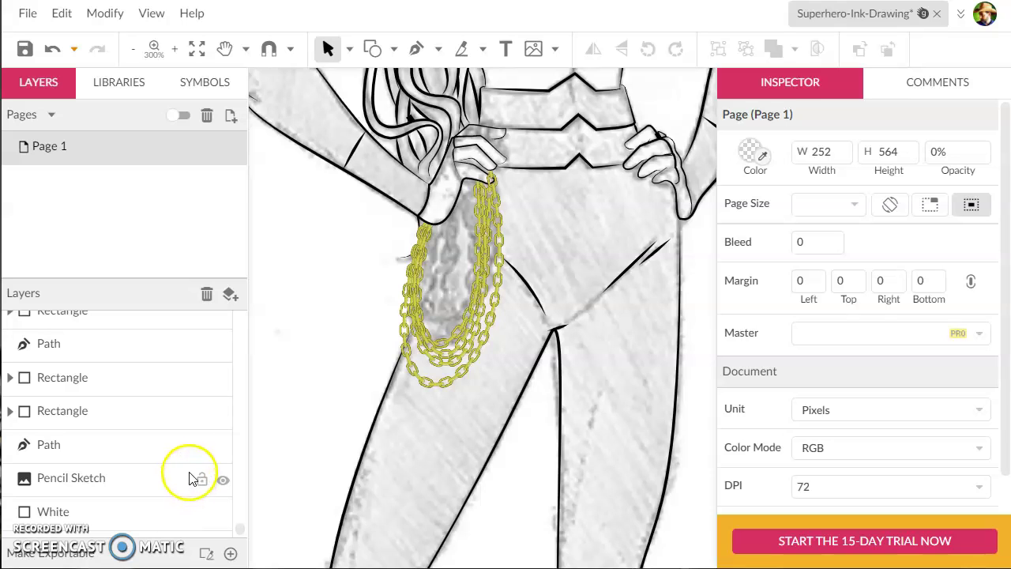
left_click(205, 480)
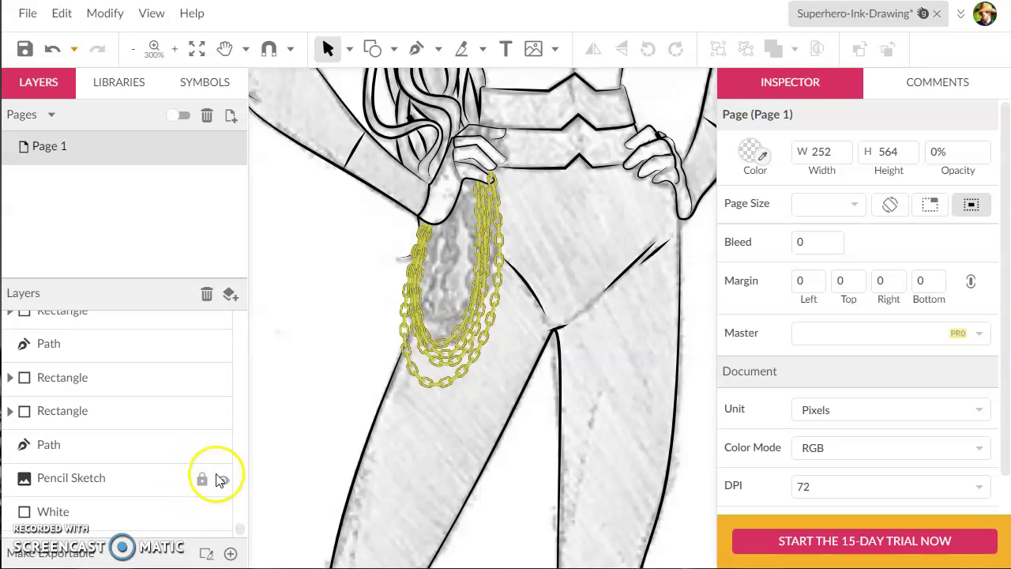
Step: Hide the Pencil Sketch layer and check the ink lines on their own
left_click(221, 480)
scroll(575, 409, "up", 5)
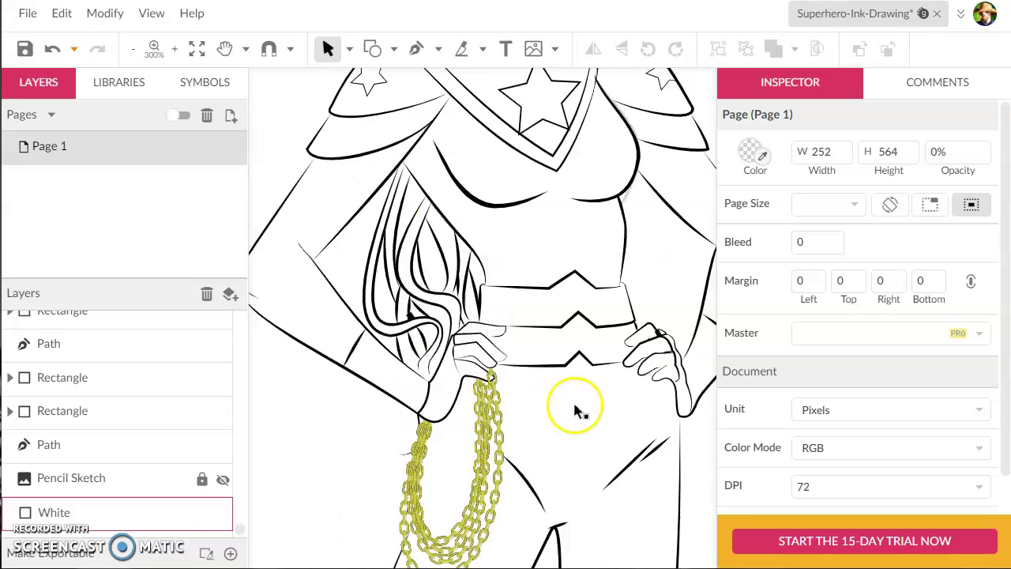
scroll(575, 410, "up", 5)
scroll(576, 405, "down", 5)
scroll(575, 399, "down", 3)
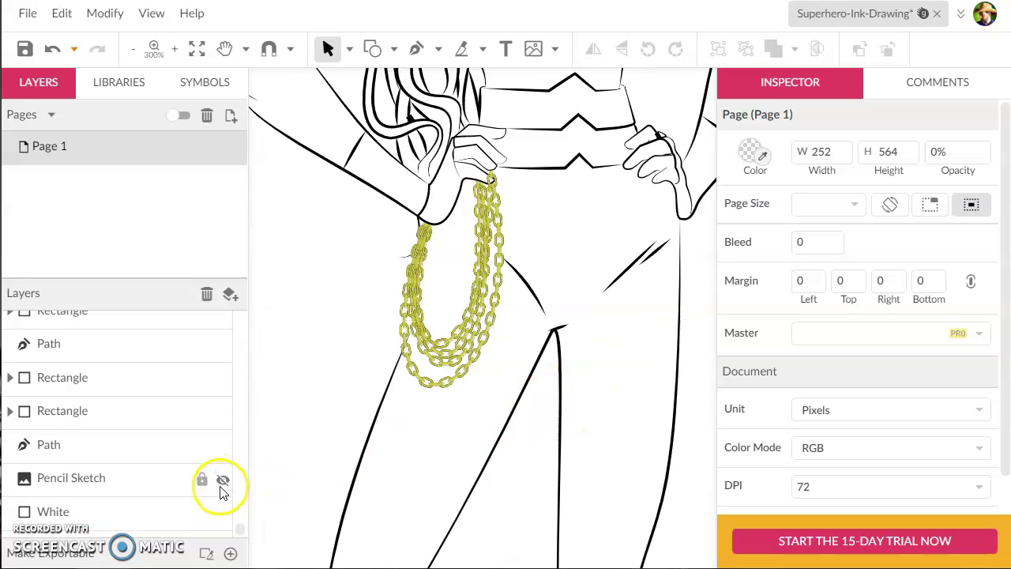
left_click(225, 480)
left_click(225, 480)
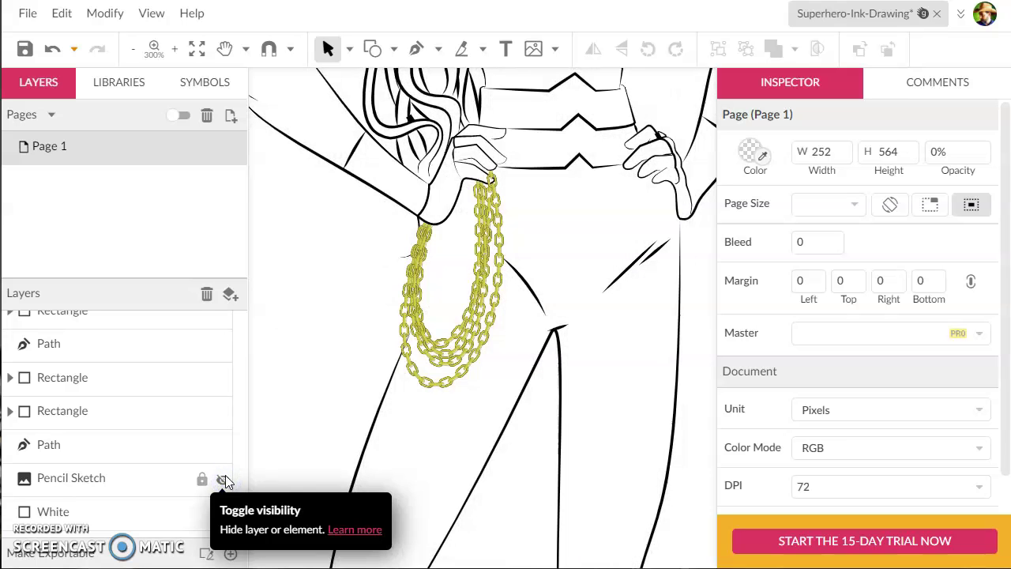
Step: Group all ink paths and rectangles above the Pencil Sketch layer and name the group Ink Drawing
left_click(95, 449)
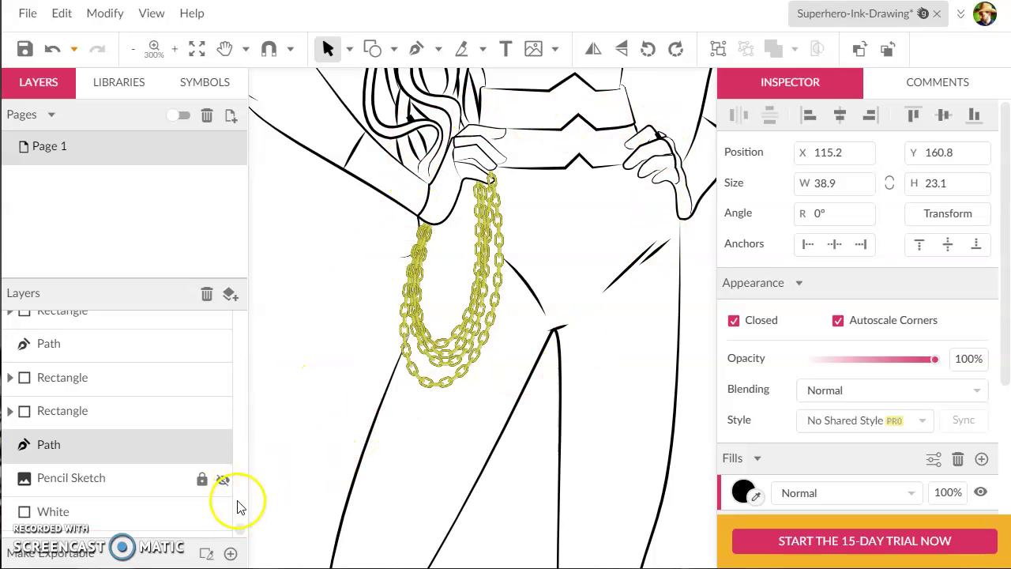
left_click_drag(241, 534, 253, 310)
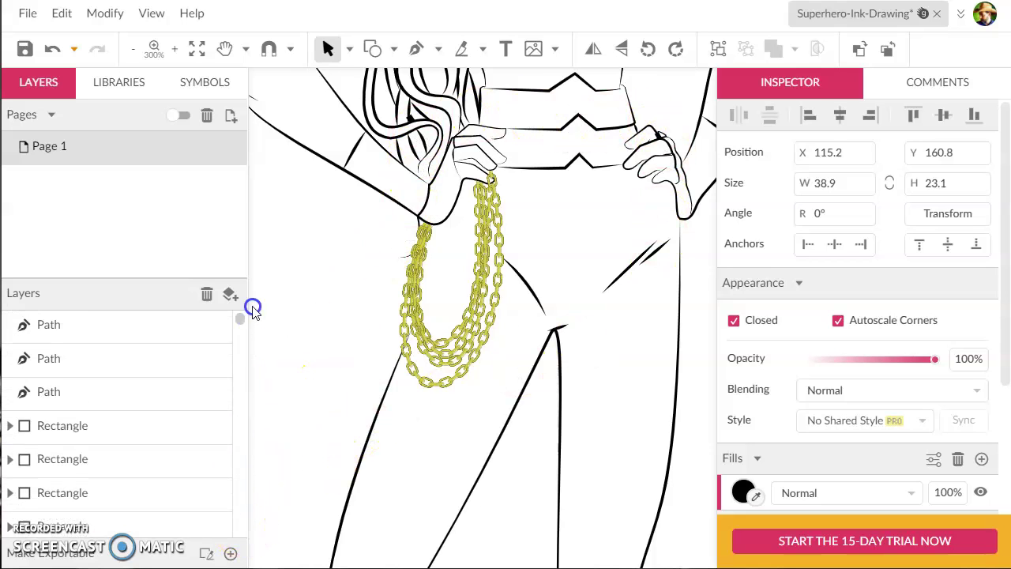
left_click(103, 325)
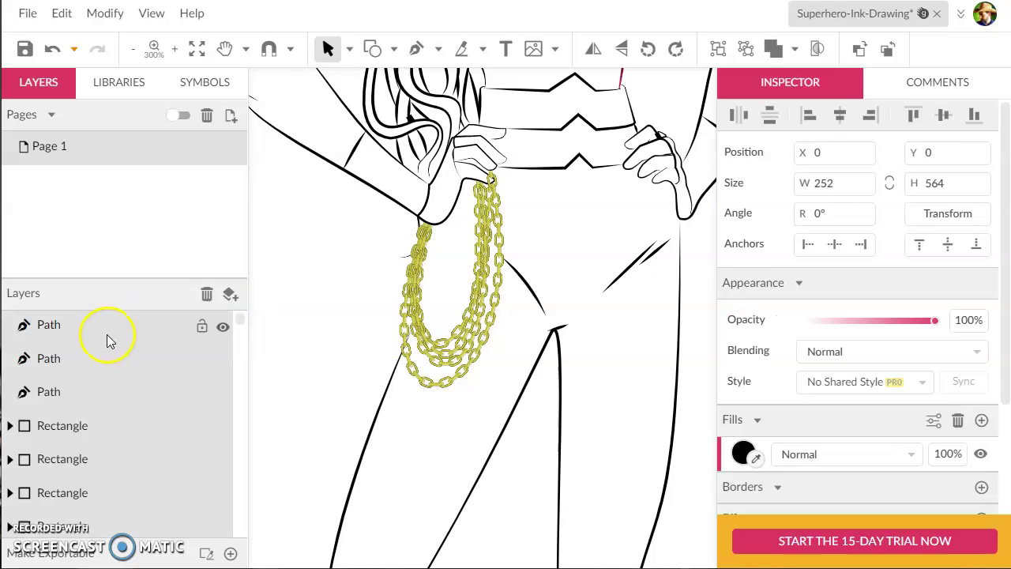
right_click(107, 333)
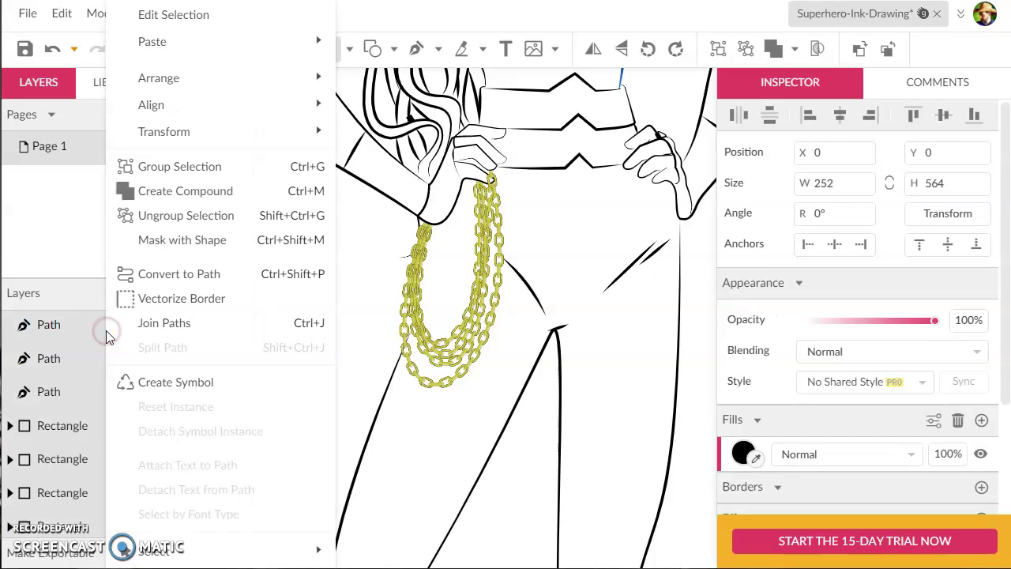
left_click(169, 168)
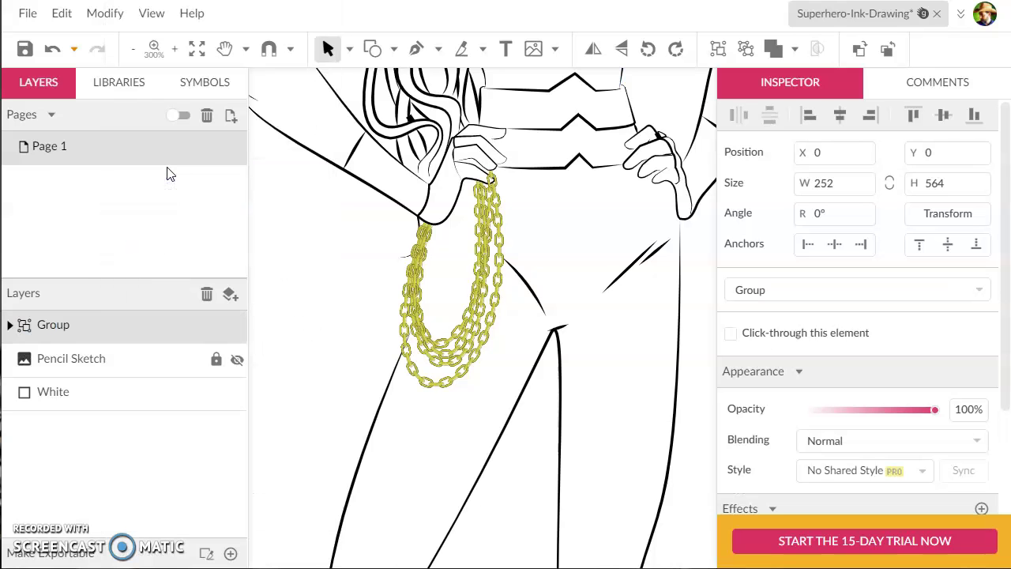
left_click(9, 326)
left_click(10, 326)
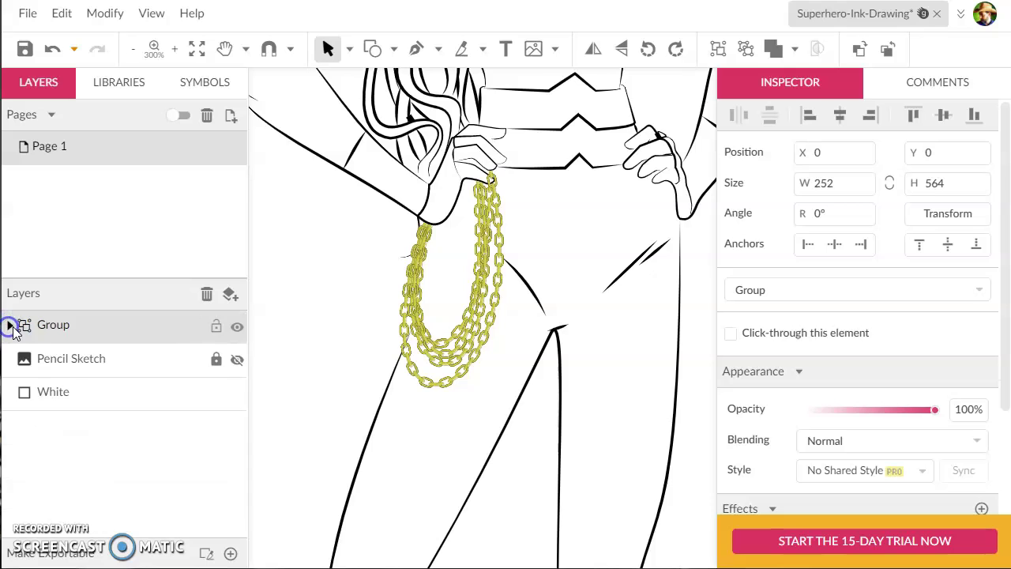
double_click(56, 327)
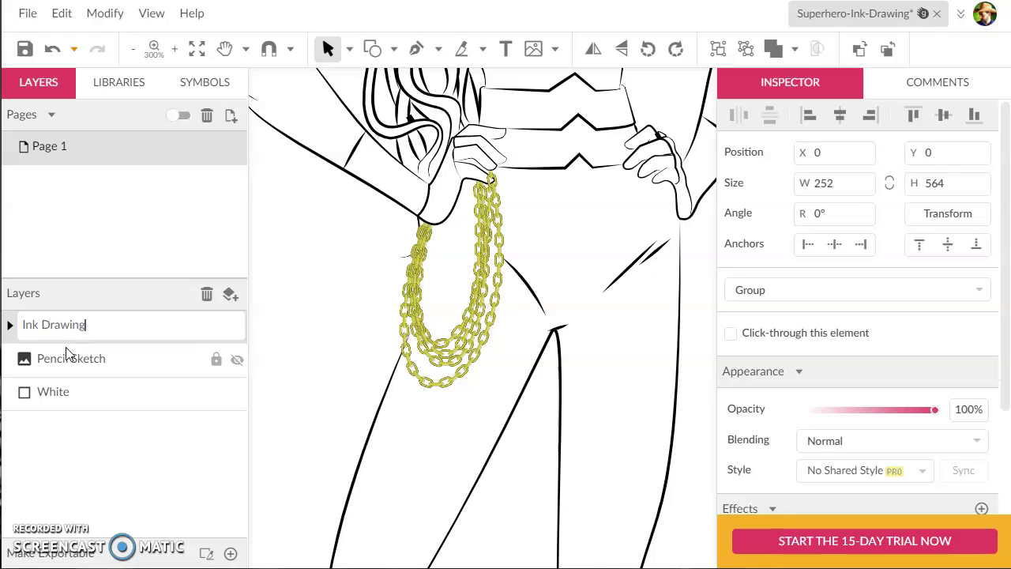
key("Return")
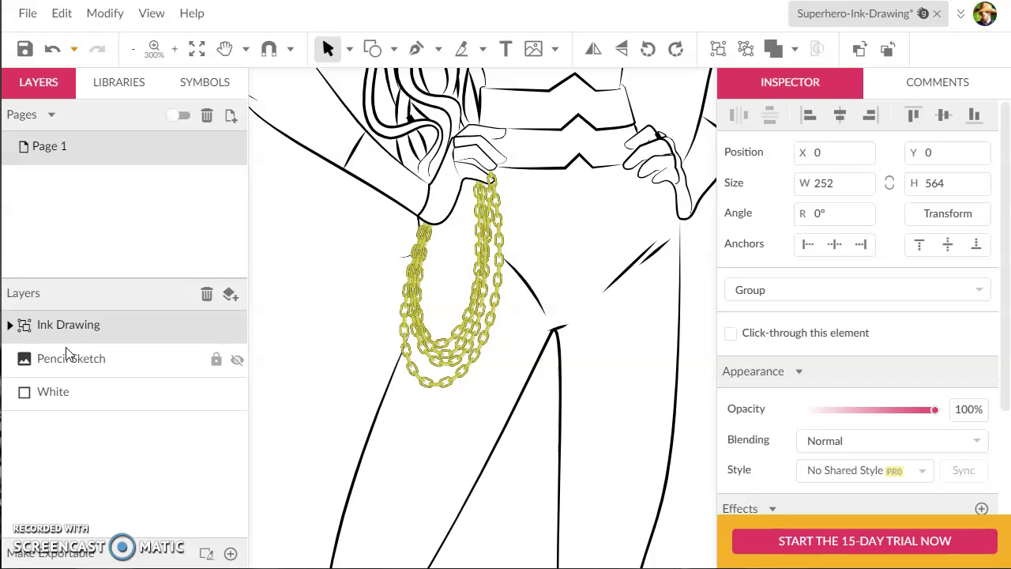
Step: Compare the Ink Drawing group with the Pencil Sketch by toggling the visibility of each
left_click(237, 359)
left_click(238, 360)
left_click(237, 327)
left_click(237, 359)
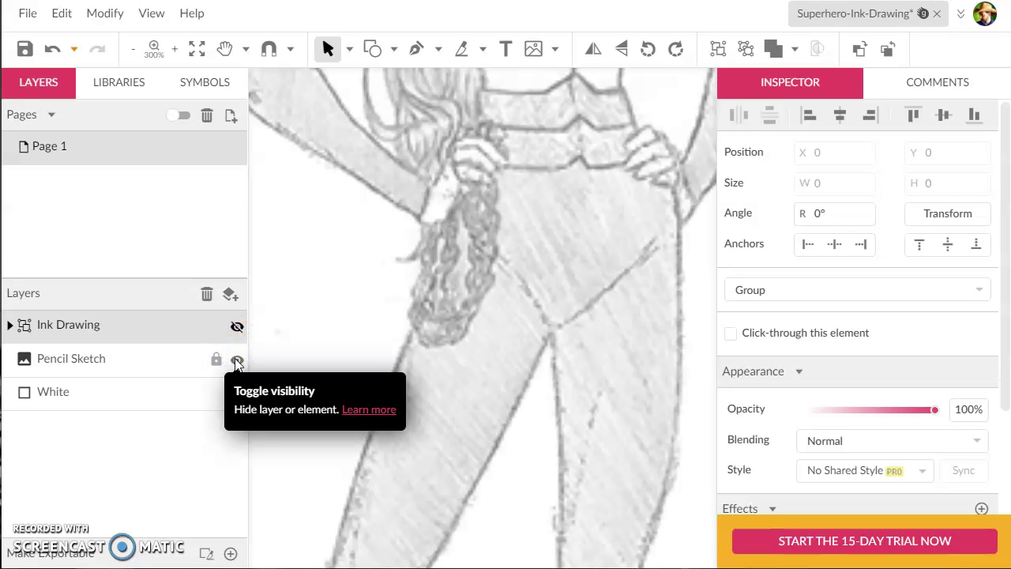
left_click(237, 360)
left_click(238, 326)
left_click(238, 328)
left_click(240, 333)
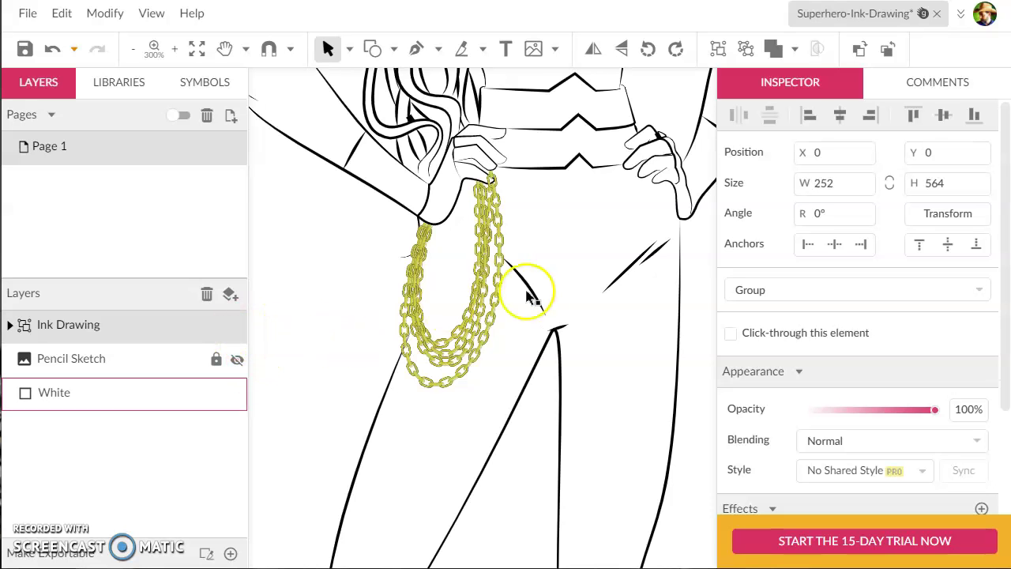
scroll(529, 294, "up", 10)
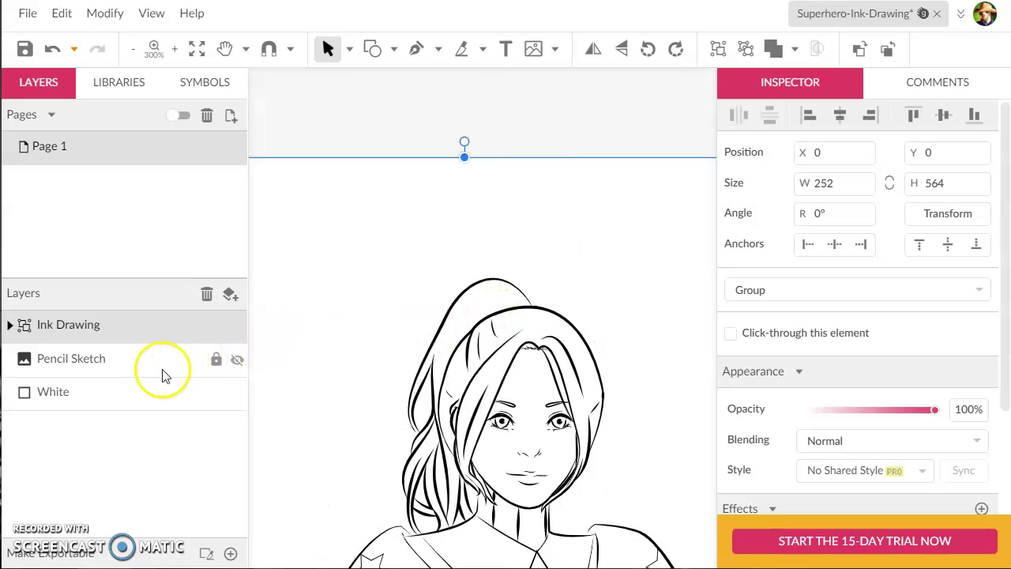
Step: Lock the Ink Drawing group and the White layer
left_click(216, 329)
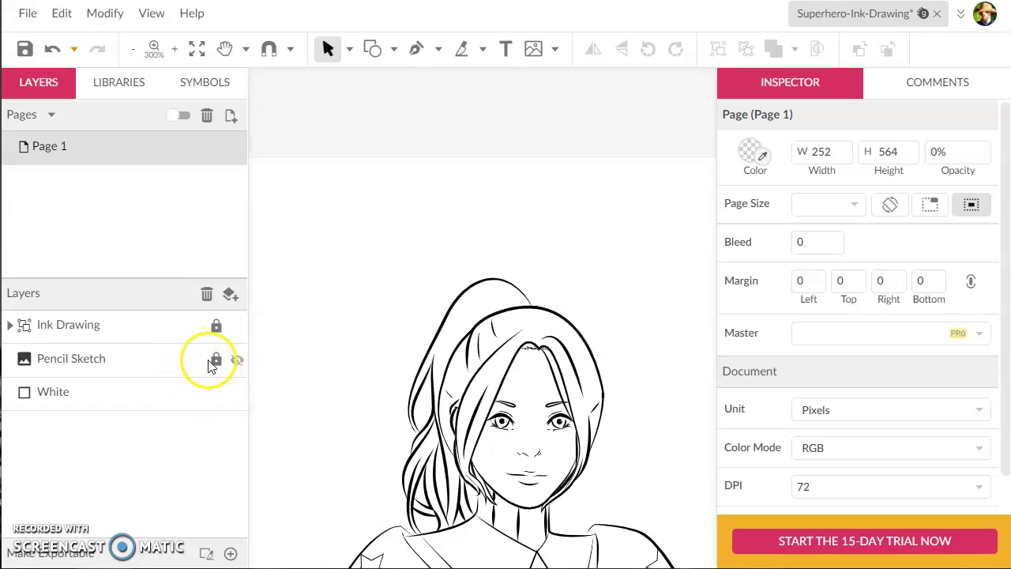
left_click(217, 392)
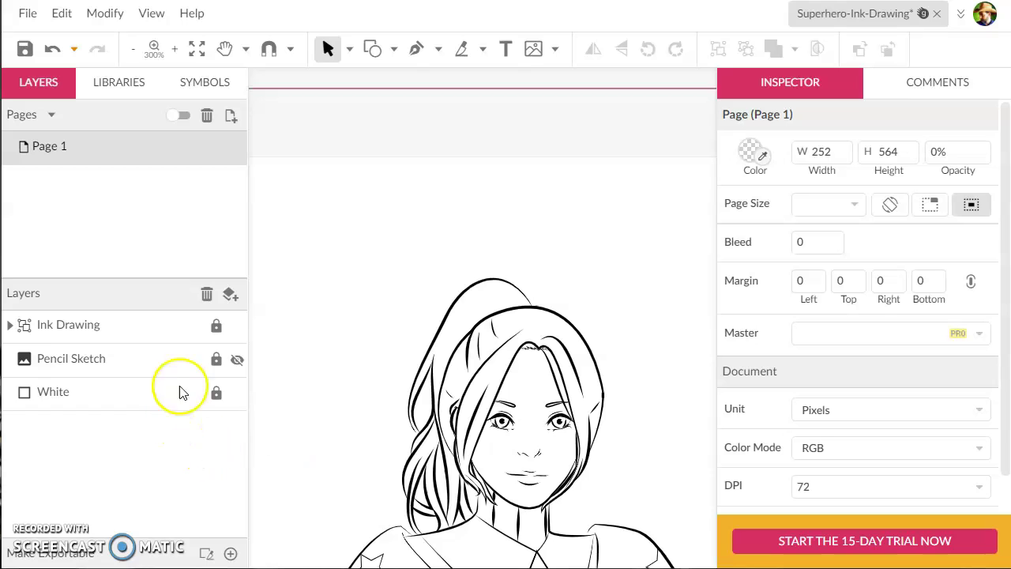
left_click(154, 326)
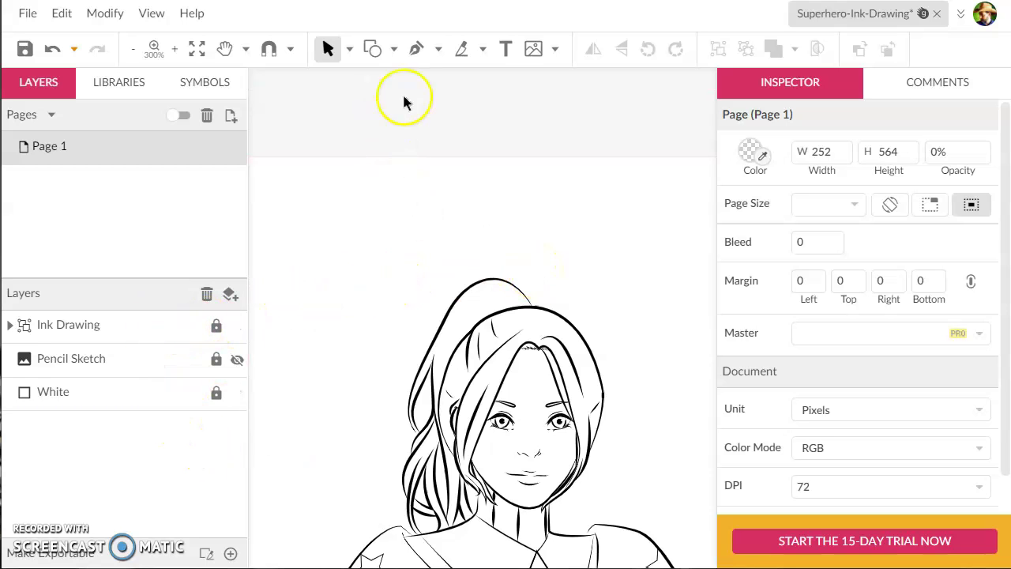
Step: Start a Pen path at the lower tip of the ponytail's upper loop and trace its outer edge upward
left_click(416, 49)
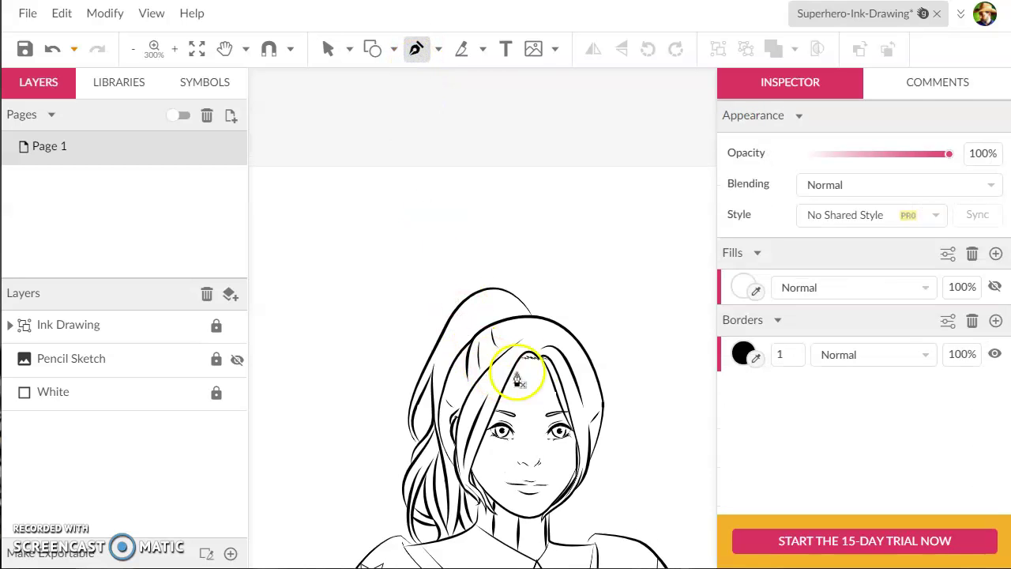
left_click(598, 419)
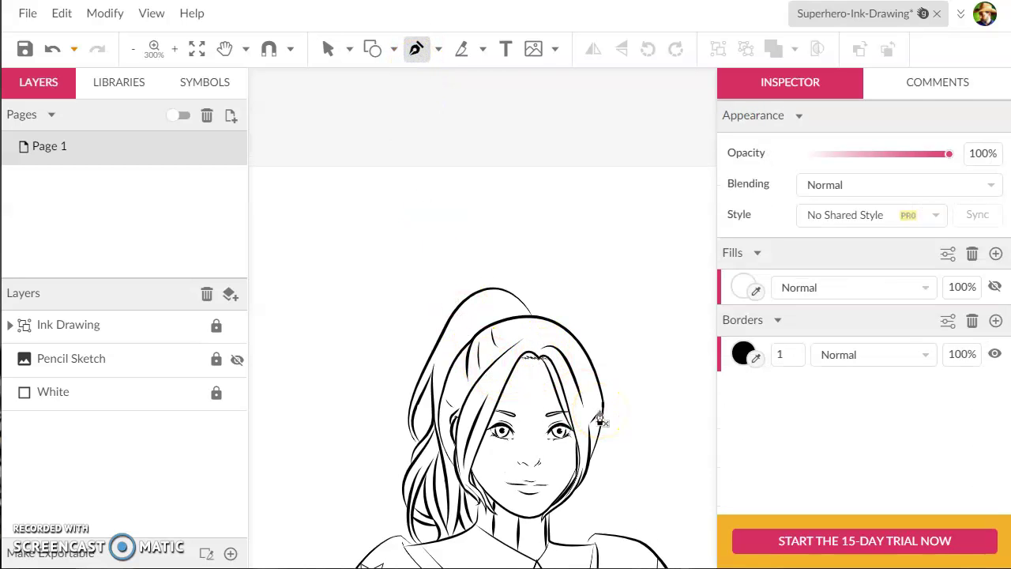
scroll(601, 421, "up", 5)
key("h")
left_click_drag(558, 300, 591, 165)
key("p")
scroll(341, 514, "down", 2)
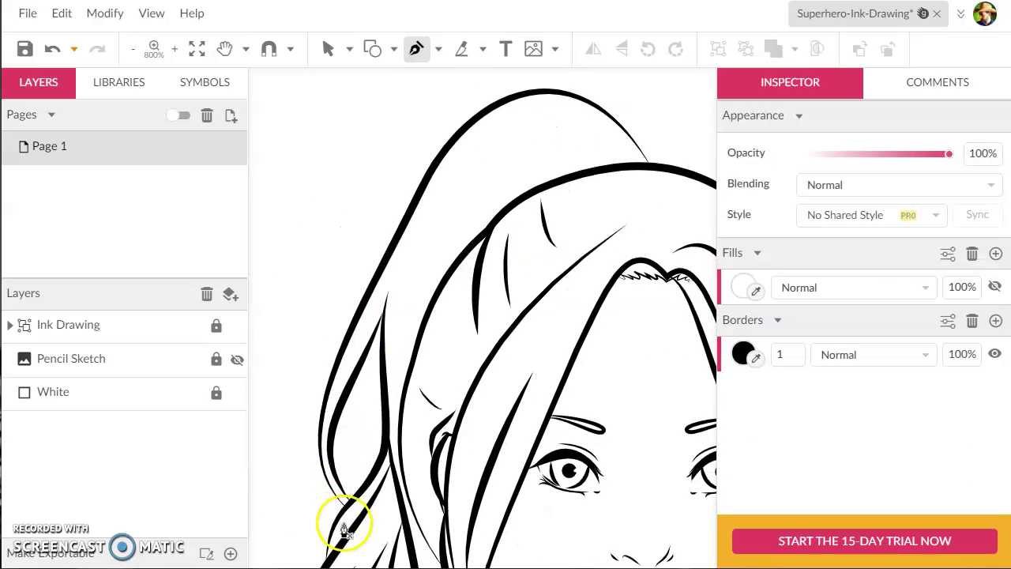
scroll(344, 531, "down", 1)
scroll(355, 518, "up", 2)
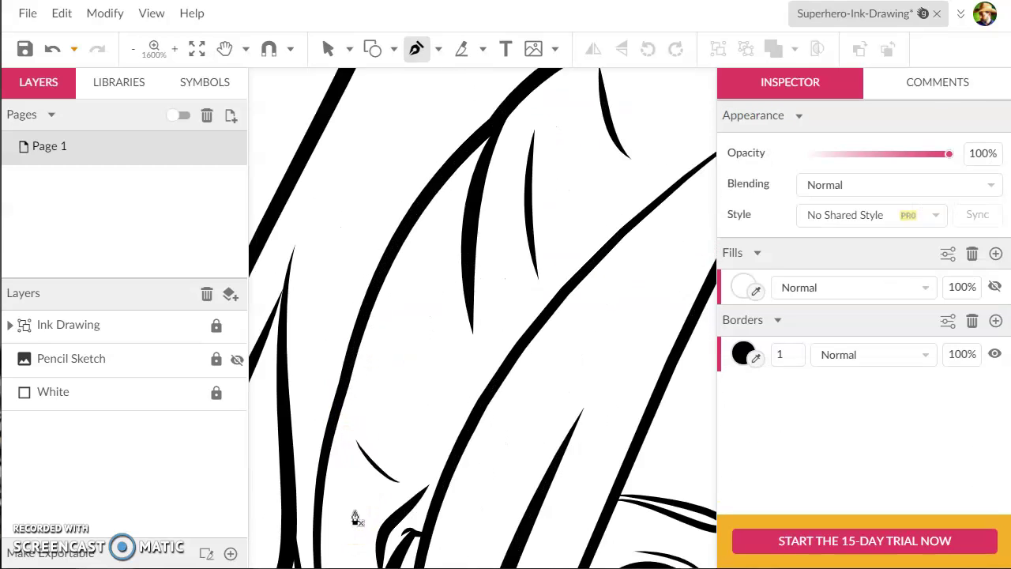
left_click_drag(311, 366, 605, 162)
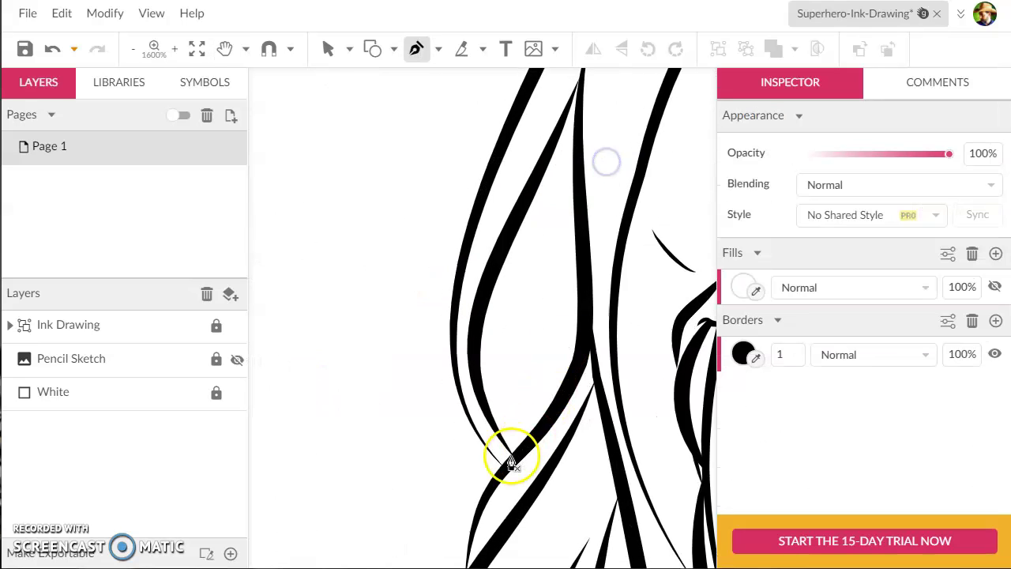
left_click(500, 468)
left_click(482, 438)
left_click(457, 387)
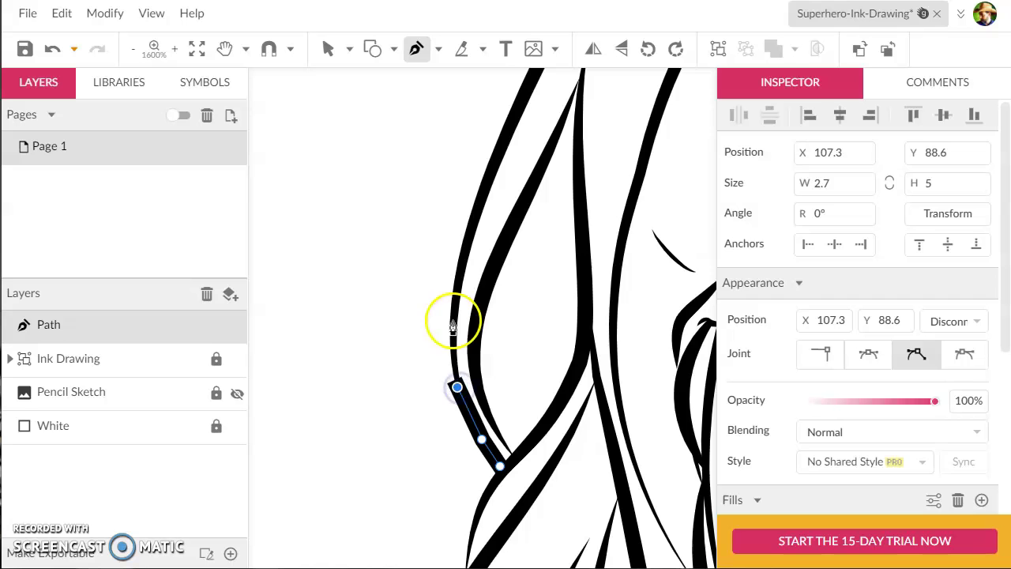
left_click(451, 320)
left_click(464, 252)
left_click(492, 162)
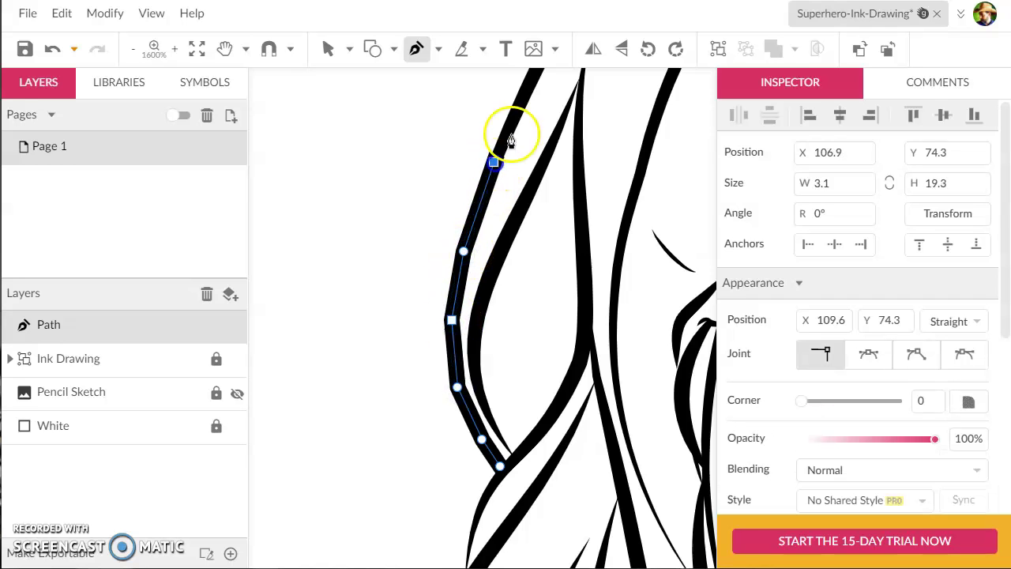
Step: Extend the Pen path up the ponytail's outer edge to where it starts curving toward the crown
left_click_drag(519, 129, 392, 248)
left_click(409, 174)
left_click(422, 162)
left_click_drag(440, 153, 316, 339)
left_click(369, 241)
left_click(402, 192)
left_click_drag(402, 192, 408, 185)
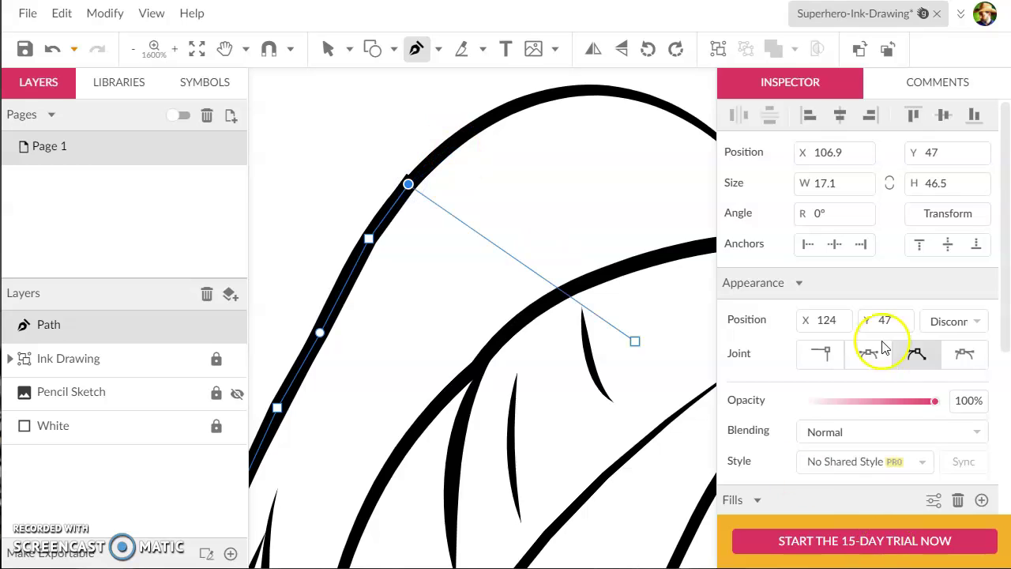
Step: Set the hair path's border color to red #DF2929
scroll(883, 347, "down", 3)
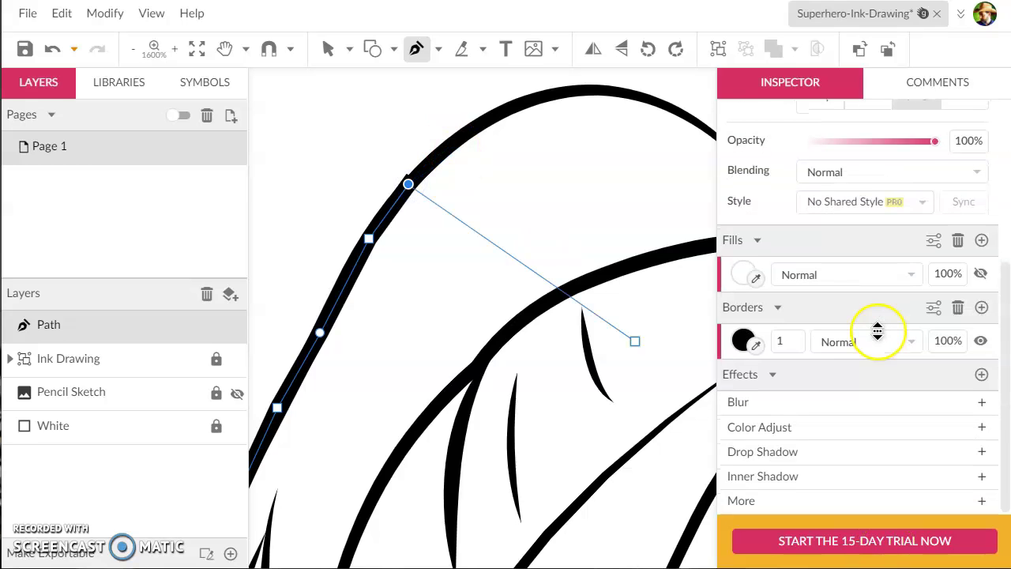
left_click(742, 341)
left_click(941, 49)
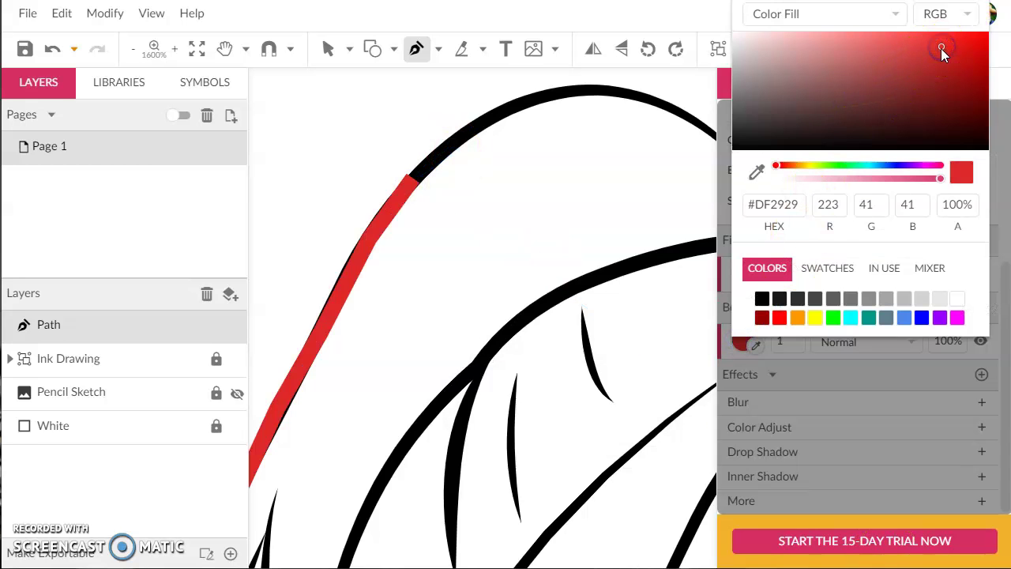
scroll(587, 192, "up", 1)
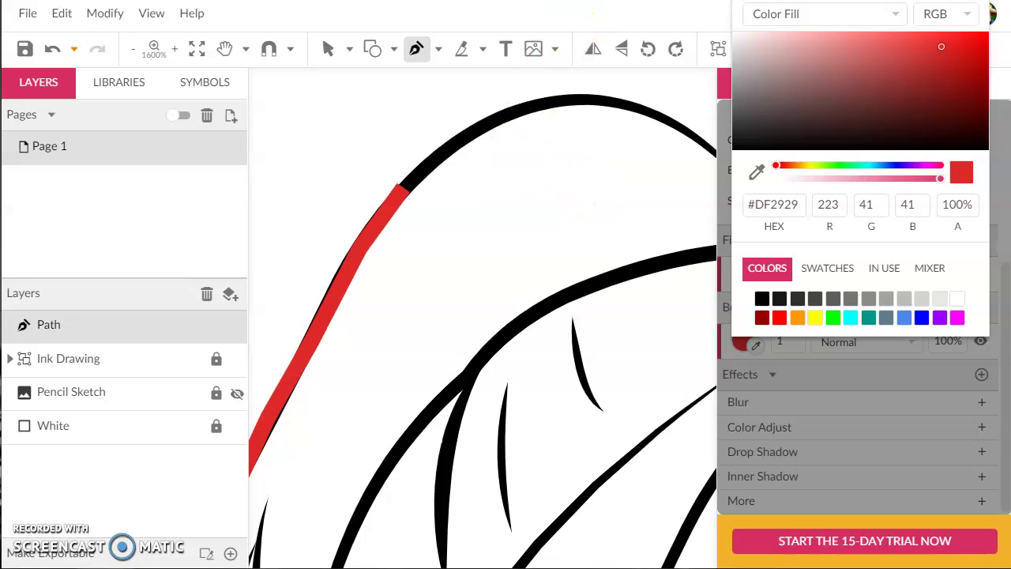
scroll(435, 203, "up", 1)
scroll(450, 210, "right", 1)
left_click(826, 369)
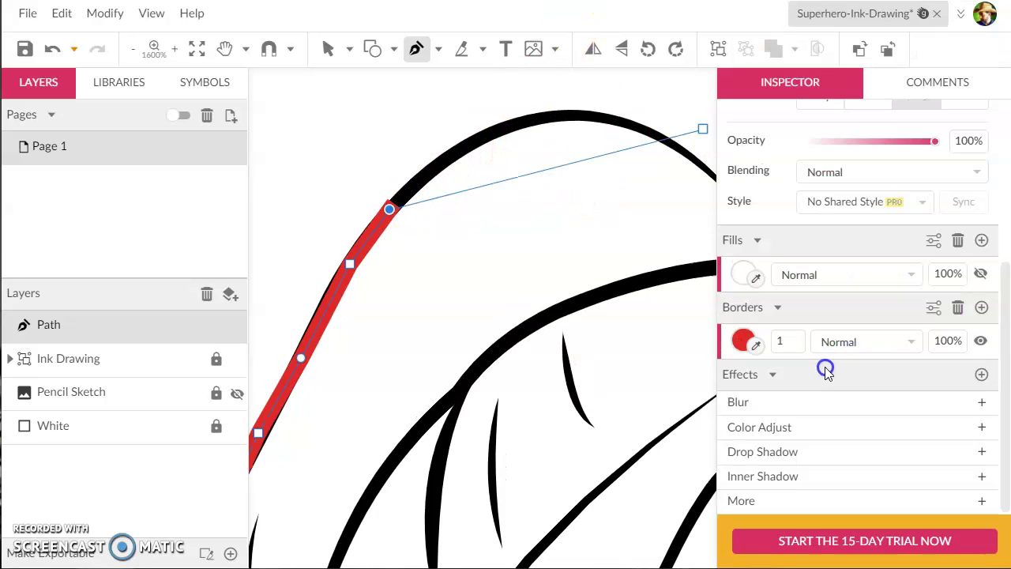
Step: Extend the hair path over the ponytail's top arc and down to where it meets the crown of the head
left_click_drag(424, 170, 485, 140)
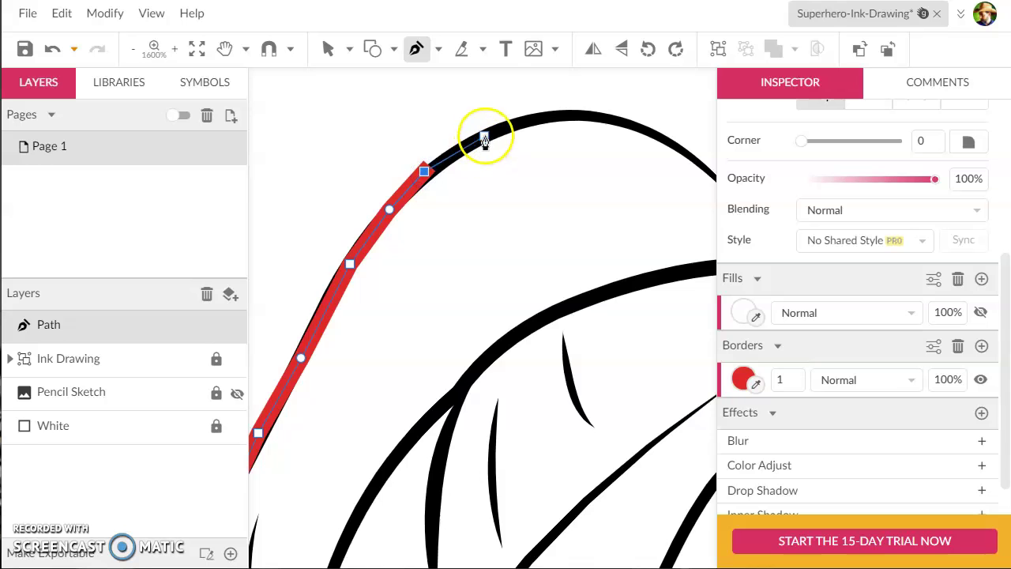
left_click(486, 134)
left_click(530, 118)
left_click_drag(576, 148, 382, 197)
left_click(403, 165)
left_click_drag(470, 184, 583, 319)
Step: Continue the hair path along the crown of the head to where the outline begins curving downward
key("space")
left_click_drag(647, 332, 421, 339)
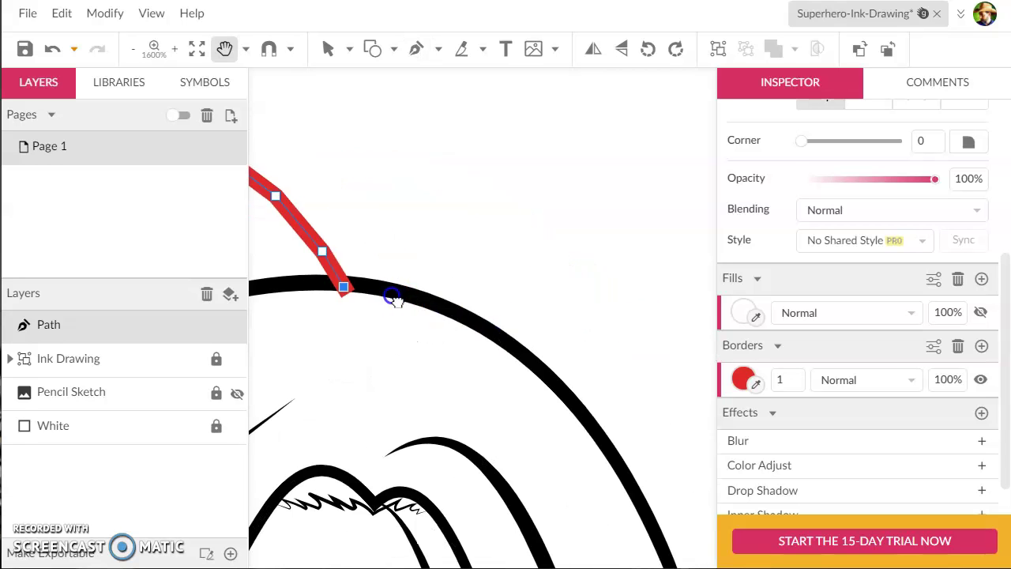
left_click(389, 288)
left_click(471, 316)
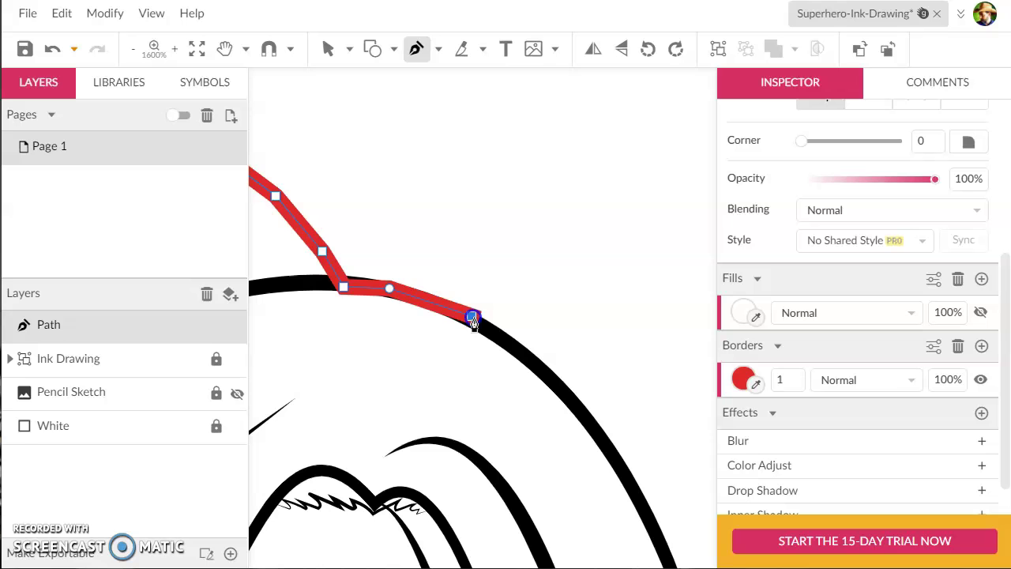
left_click(542, 366)
Step: Trace the hair path down the upper right curve of the head, above the level of the eyebrow
key("space")
left_click_drag(655, 463, 557, 264)
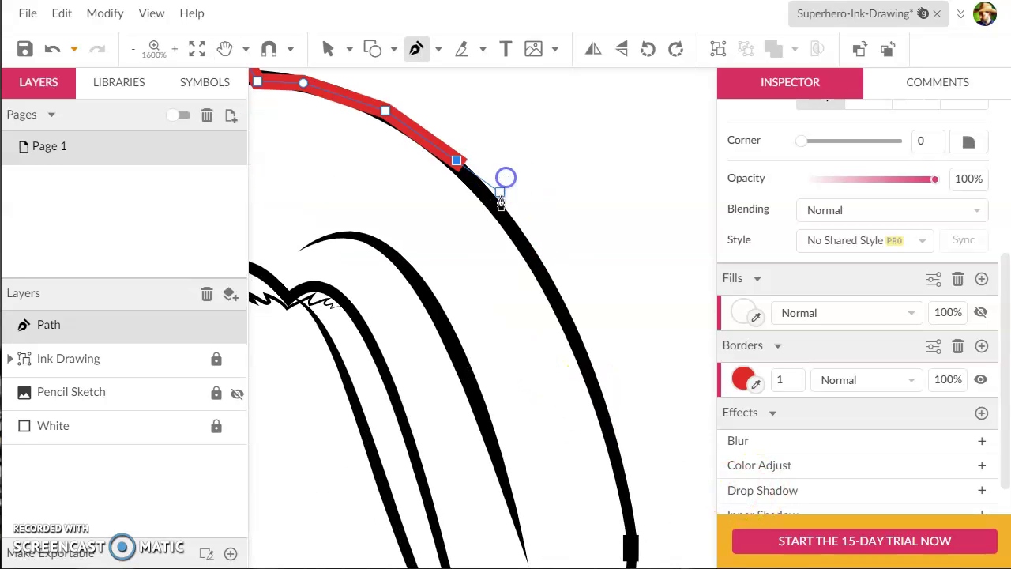
left_click(499, 210)
left_click(556, 297)
left_click(583, 366)
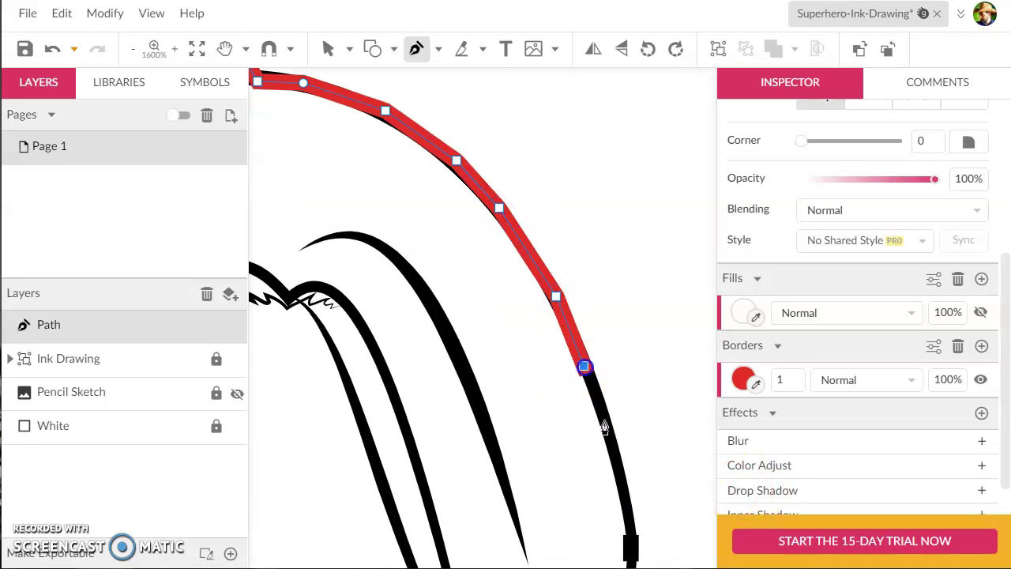
Step: Extend the hair path around the widest point on the right side of the head, down to eye level
key("space")
left_click_drag(654, 429, 627, 266)
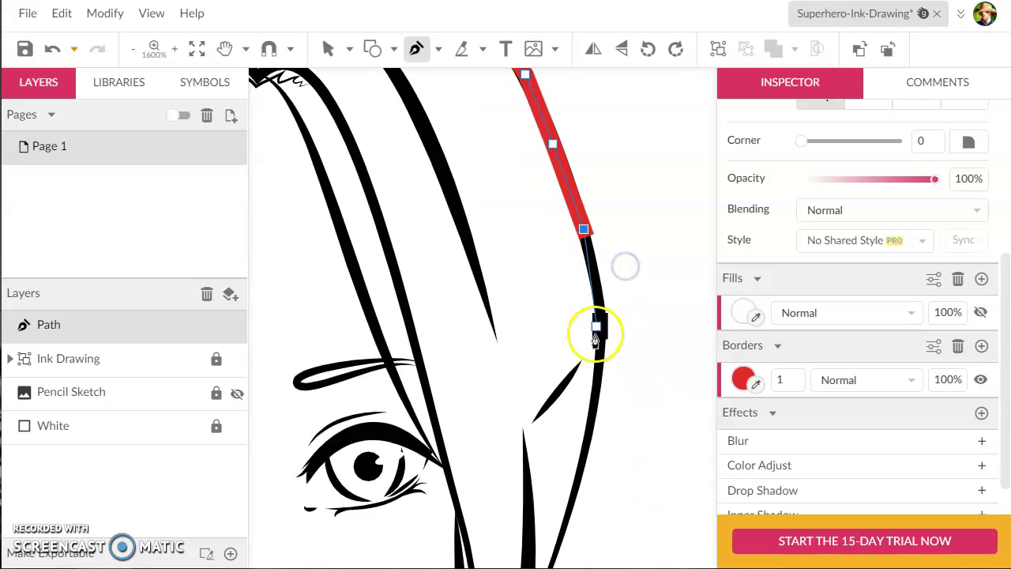
left_click(603, 316)
left_click(594, 377)
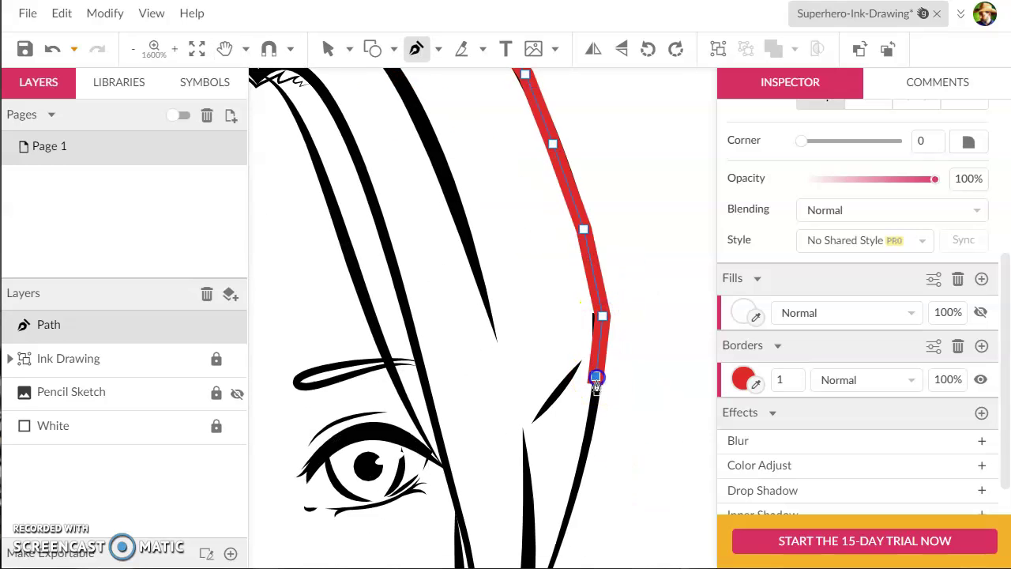
left_click(583, 456)
Step: Trace the hair path down the cheek's outer edge to where the outline meets the inner hair strand
key("space")
left_click_drag(604, 459, 624, 300)
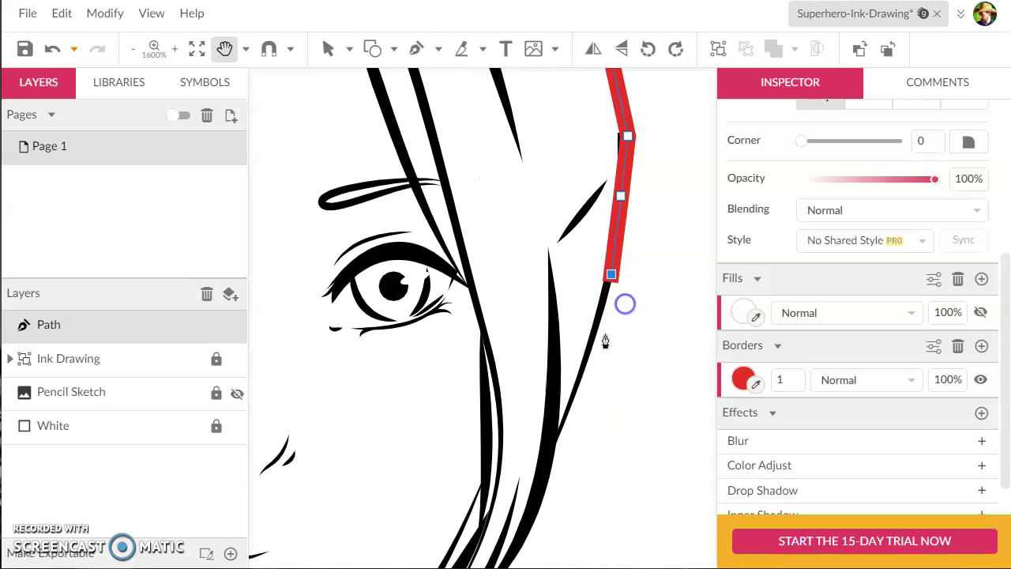
left_click(587, 363)
left_click(566, 415)
left_click(556, 440)
Step: Continue the hair path along the outer edge of the strand beside the mouth, curving toward the jaw
key("space")
left_click_drag(542, 474, 567, 320)
left_click(548, 367)
left_click(527, 415)
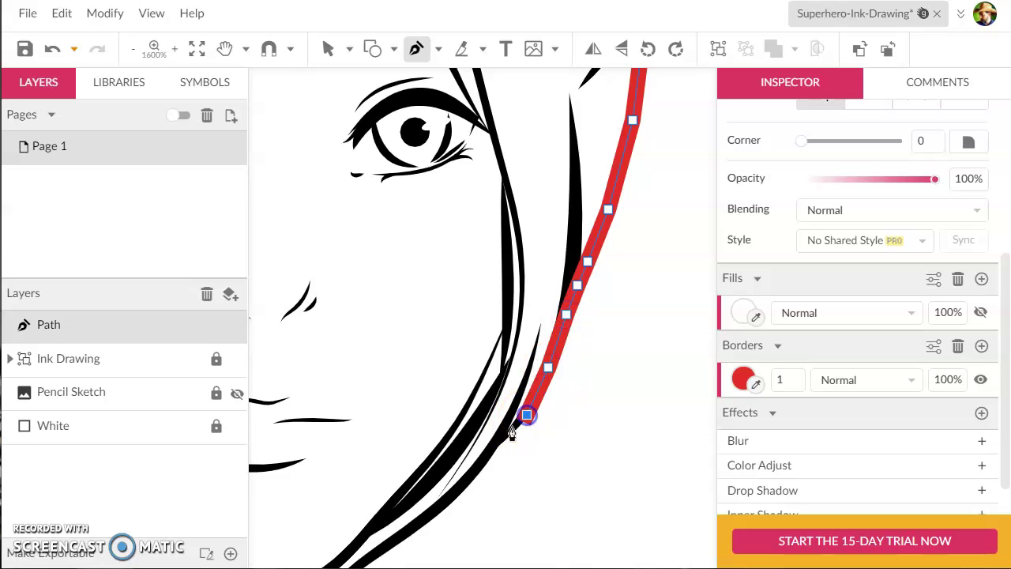
left_click(501, 440)
Step: Trace the hair path along the jaw to the pointed tip of the strand beneath the chin
key("space")
left_click_drag(501, 443, 556, 300)
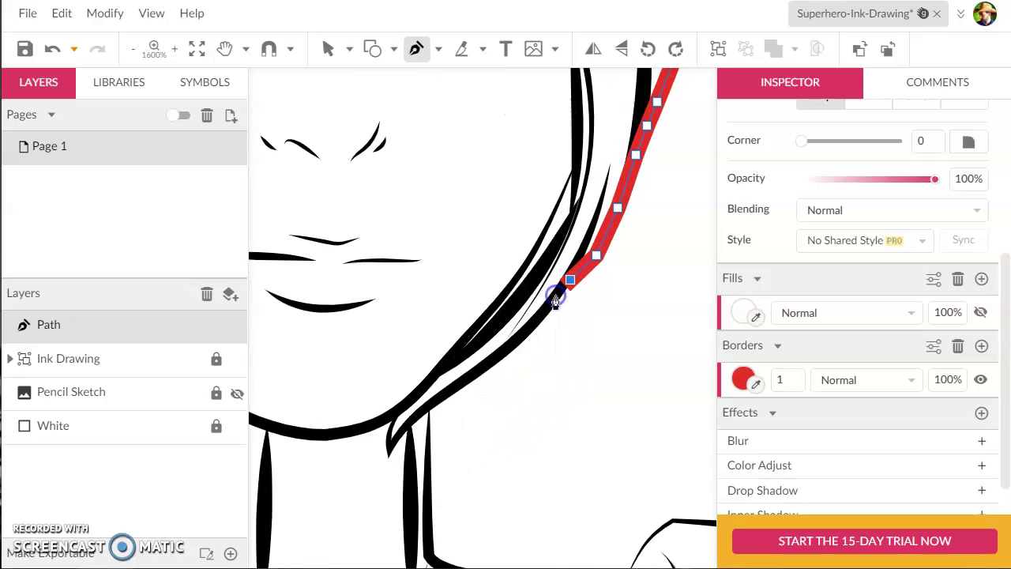
left_click(546, 312)
left_click(500, 357)
left_click(454, 388)
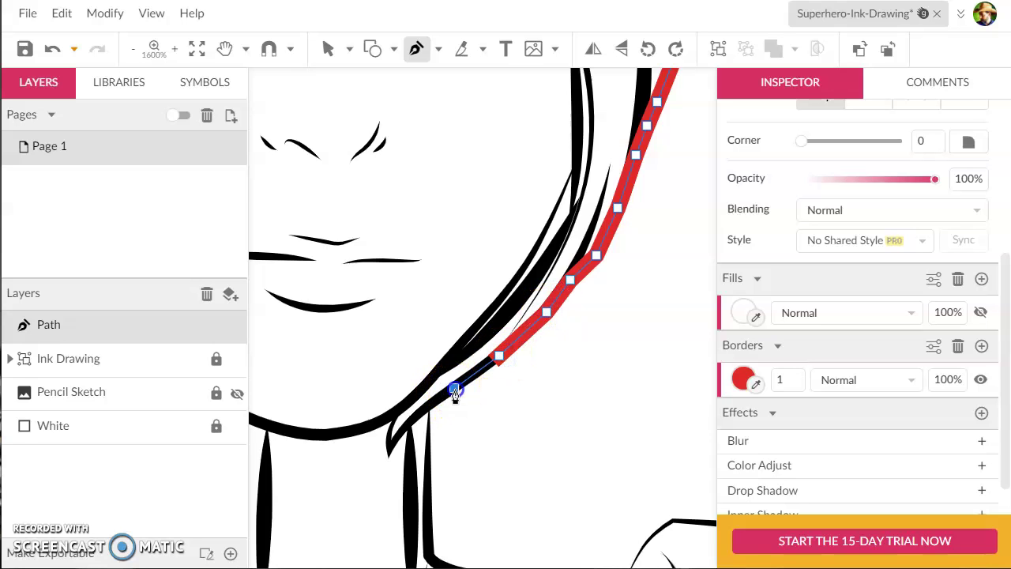
left_click(429, 404)
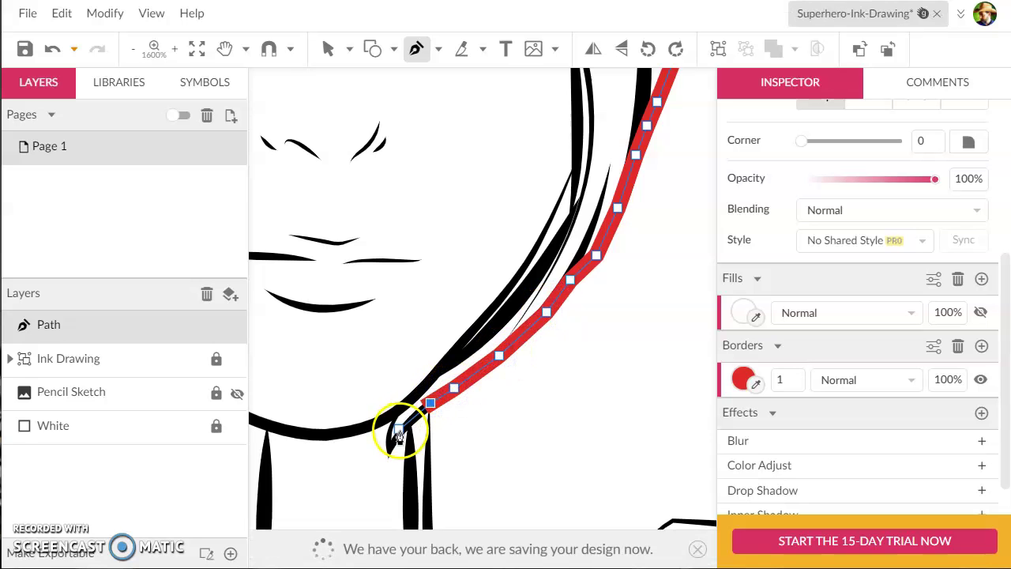
left_click(404, 429)
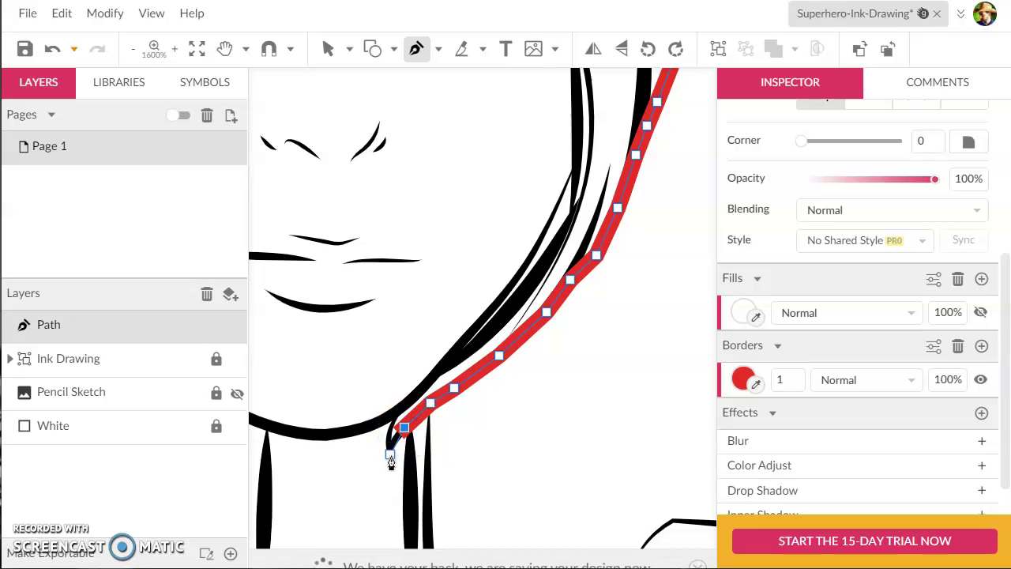
left_click(391, 454)
Step: Carry the hair path across the lower face to the opposite jaw and trace the strand around its pointed tip
left_click_drag(400, 410, 756, 244)
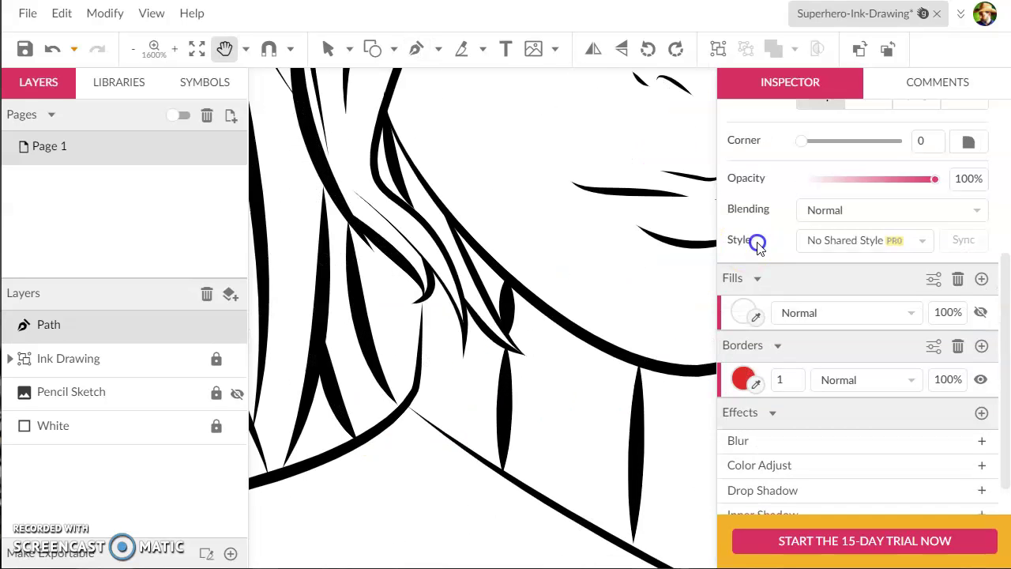
left_click_drag(476, 183, 451, 213)
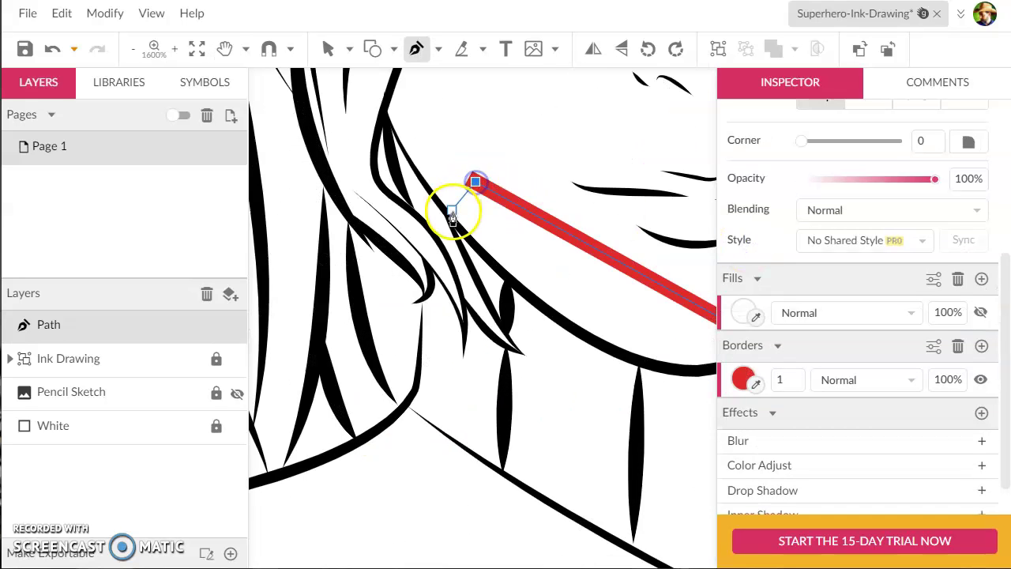
left_click(461, 247)
left_click_drag(487, 300, 487, 333)
left_click(520, 353)
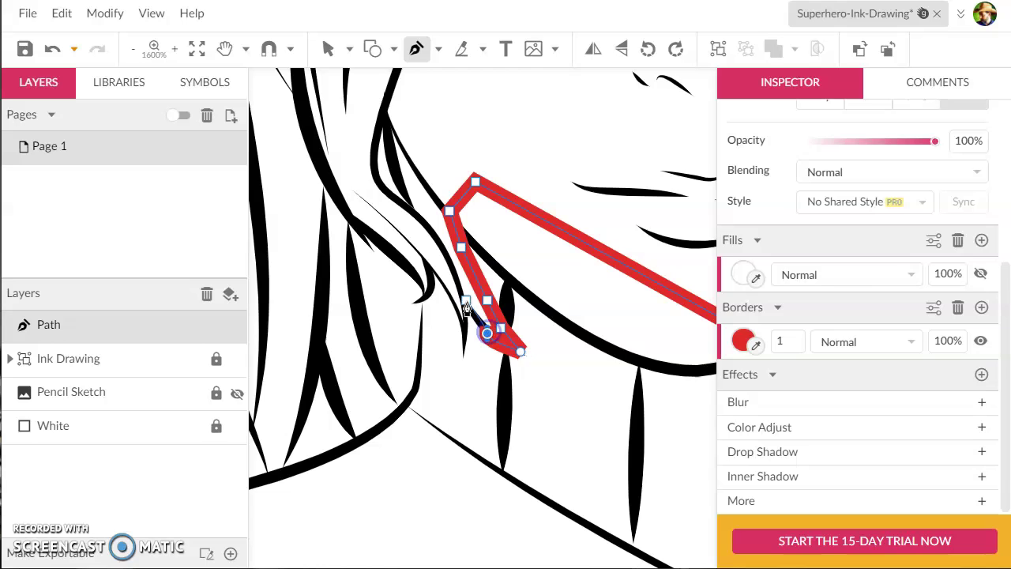
Step: Set the hair path's border width to 0.2 and trace the next loose strands beside the neck
left_click(776, 390)
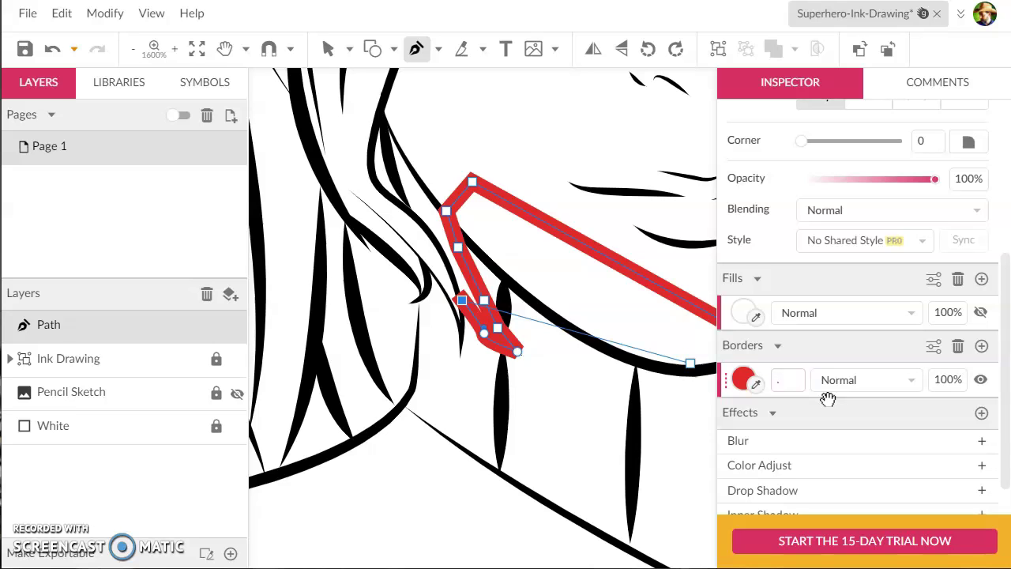
key("Return")
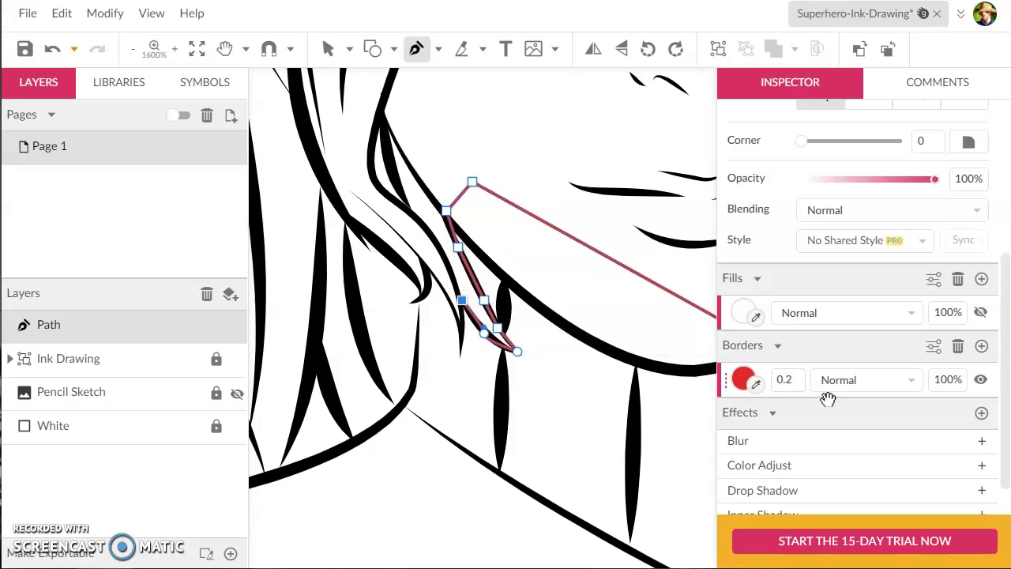
left_click(427, 330)
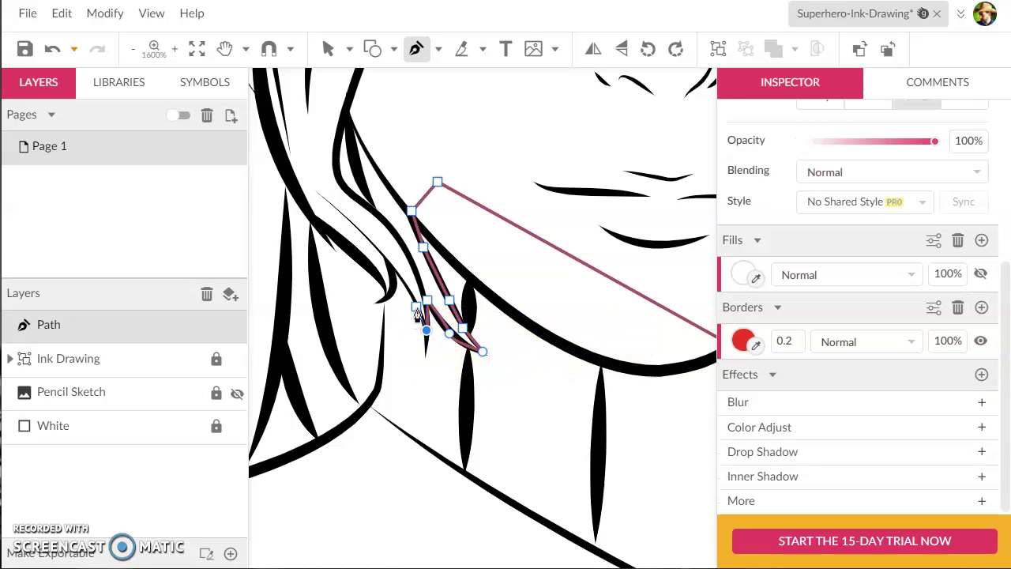
left_click(395, 273)
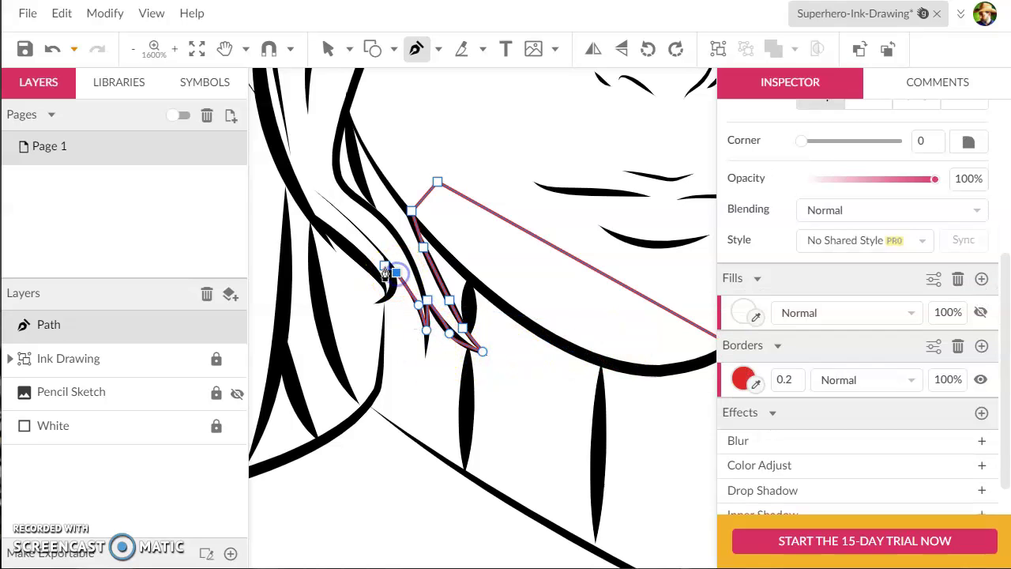
left_click(392, 293)
Step: Trace the hair path from the curled strand tip down the side of the neck to the shoulder line
key("space")
left_click_drag(384, 291, 591, 255)
left_click(584, 284)
left_click(589, 312)
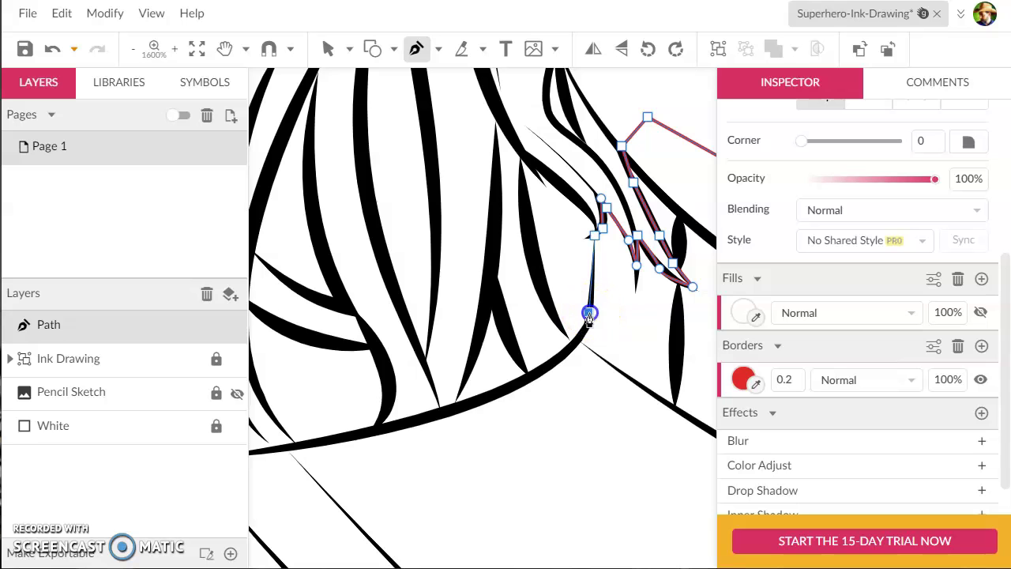
left_click(578, 341)
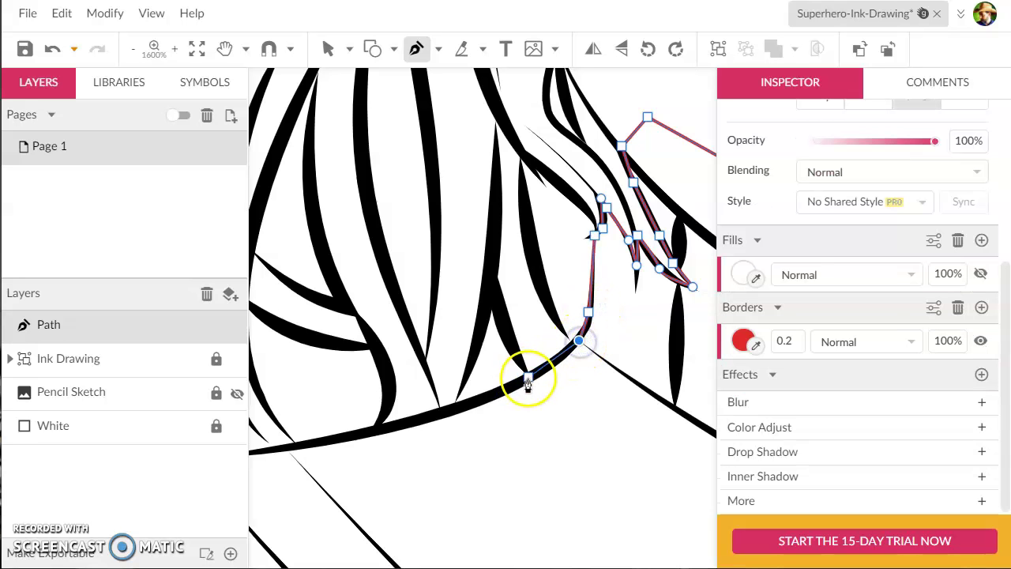
Step: Extend the hair path along the hair's bottom edge over the shoulder to its far left corner
left_click(532, 375)
left_click(447, 410)
key("space")
left_click_drag(439, 416, 554, 349)
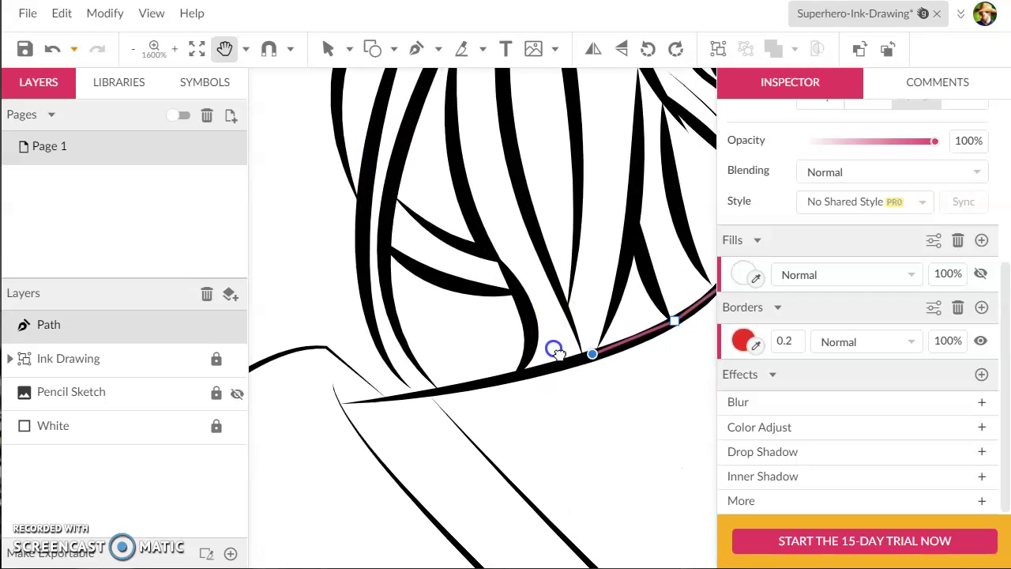
left_click(490, 385)
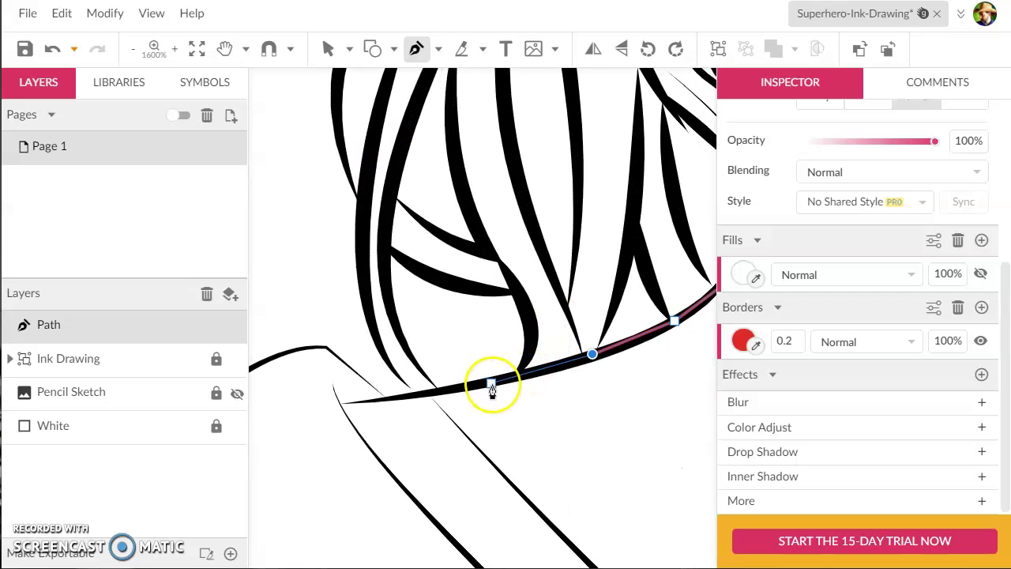
left_click(419, 398)
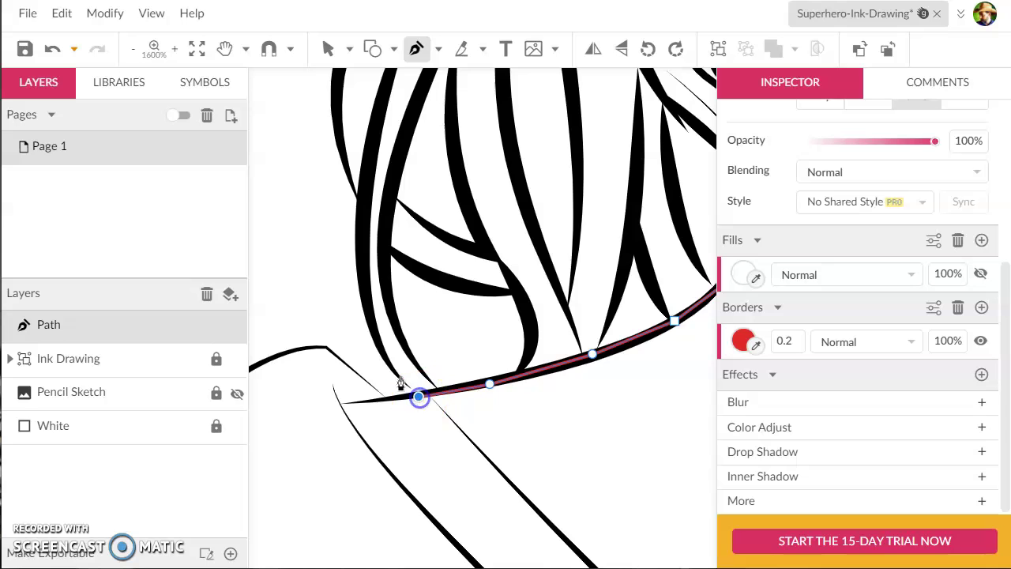
Step: Trace the hair path up the outer left edge of the lower ponytail, following its bulges
left_click_drag(367, 317, 358, 256)
left_click_drag(358, 217, 388, 375)
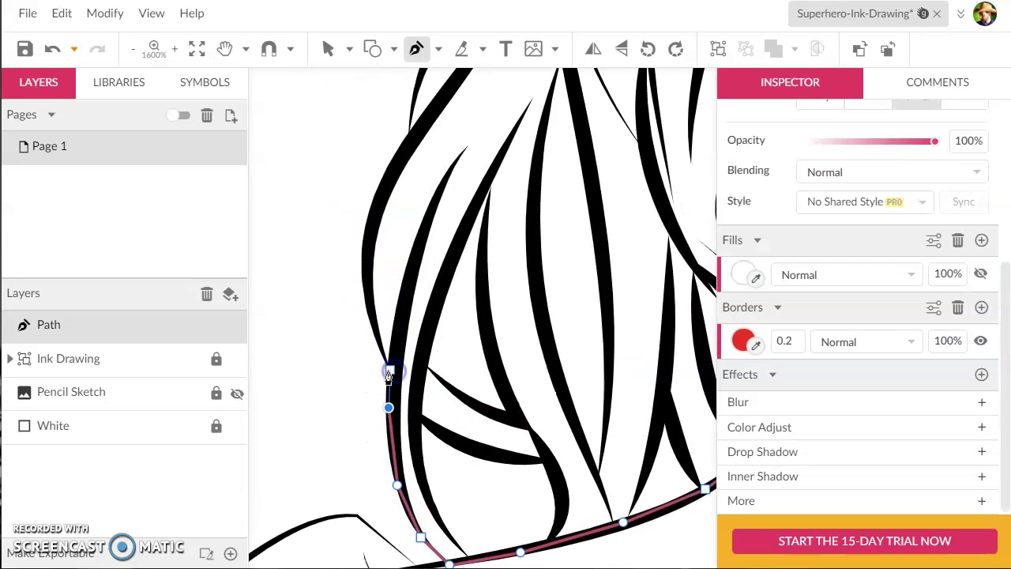
left_click(392, 368)
left_click(366, 296)
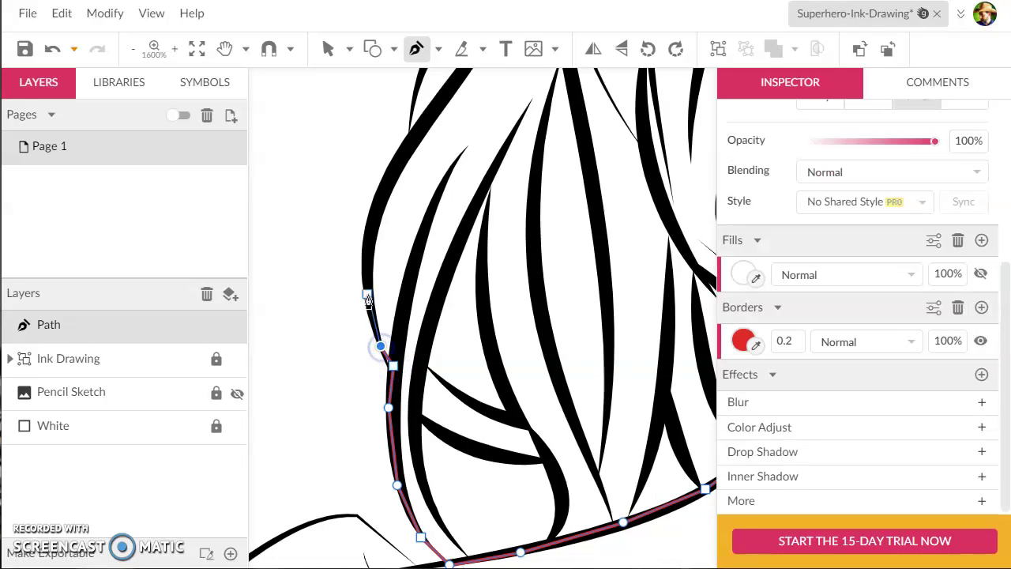
left_click(376, 195)
left_click(408, 144)
Step: Continue the hair path past the base of the upper ponytail loop and up the right side of its inner opening
left_click_drag(433, 120, 387, 365)
key("space")
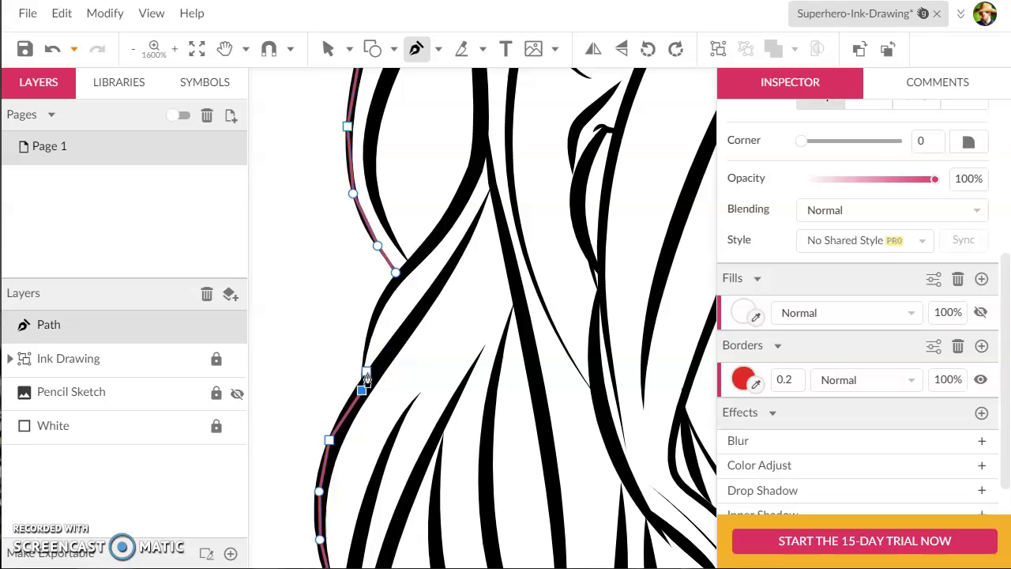
left_click(364, 372)
left_click_drag(374, 322, 470, 193)
key("space")
left_click_drag(499, 113, 497, 402)
left_click(469, 406)
Step: Trace down the left side of the ponytail loop's inner opening and close the hair path at its starting point
left_click_drag(472, 340, 404, 310)
left_click_drag(379, 356, 364, 410)
left_click(361, 457)
left_click_drag(360, 456, 373, 480)
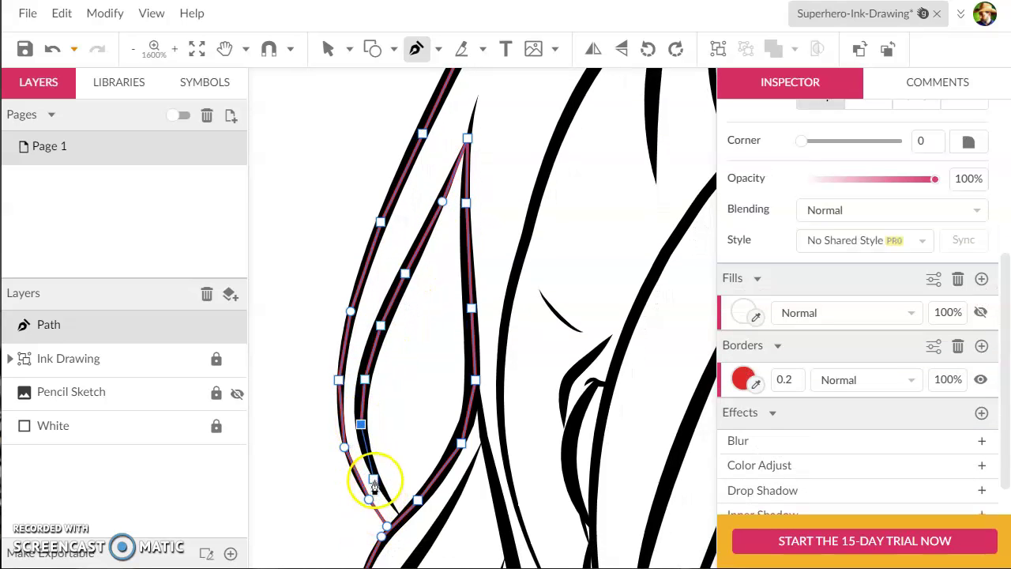
left_click(401, 510)
scroll(405, 529, "down", 2)
left_click(389, 477)
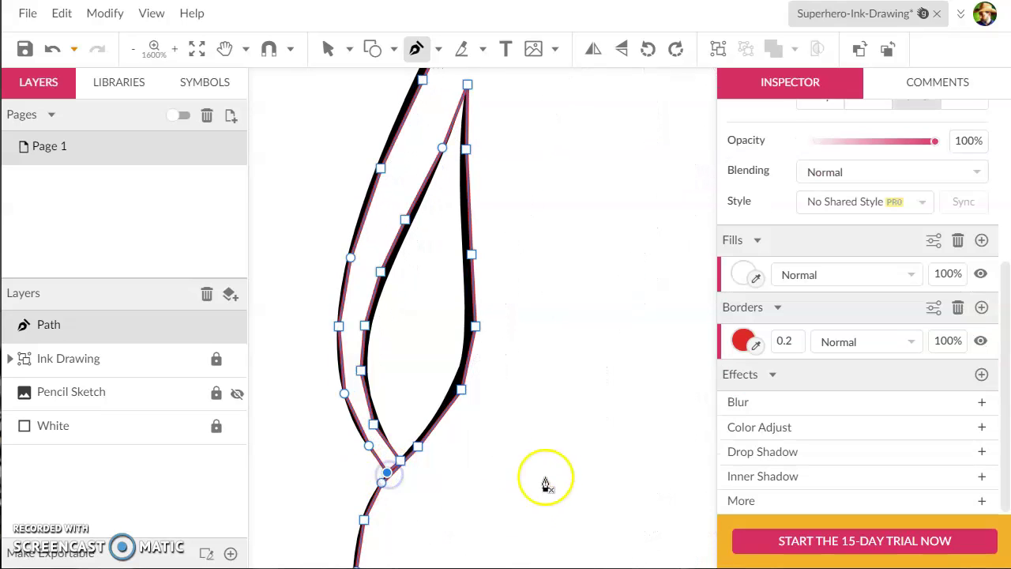
Step: Fill the closed hair path with brown #8A5A0D
scroll(562, 458, "down", 2)
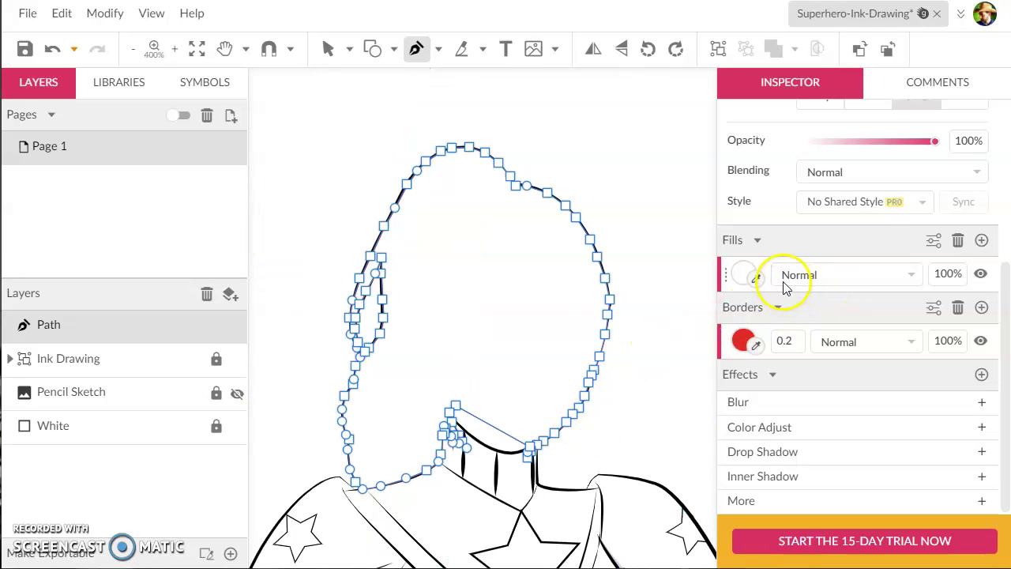
left_click(742, 274)
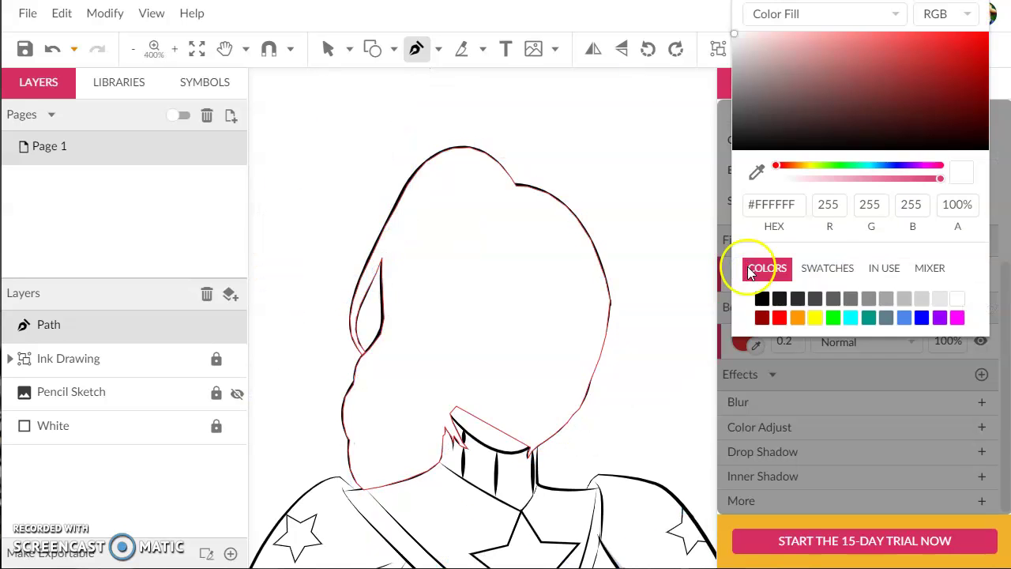
left_click(774, 193)
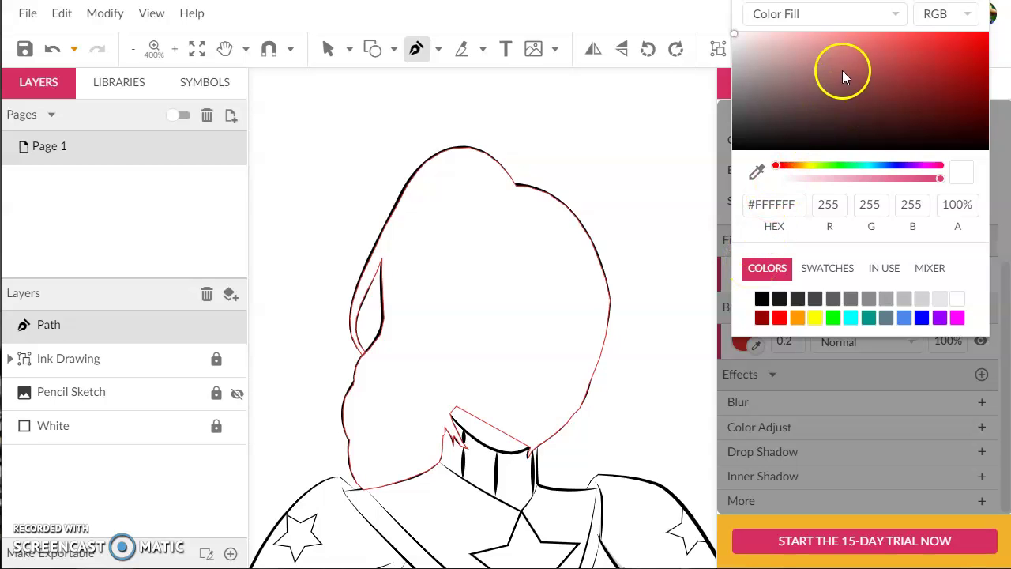
left_click(804, 165)
left_click(783, 165)
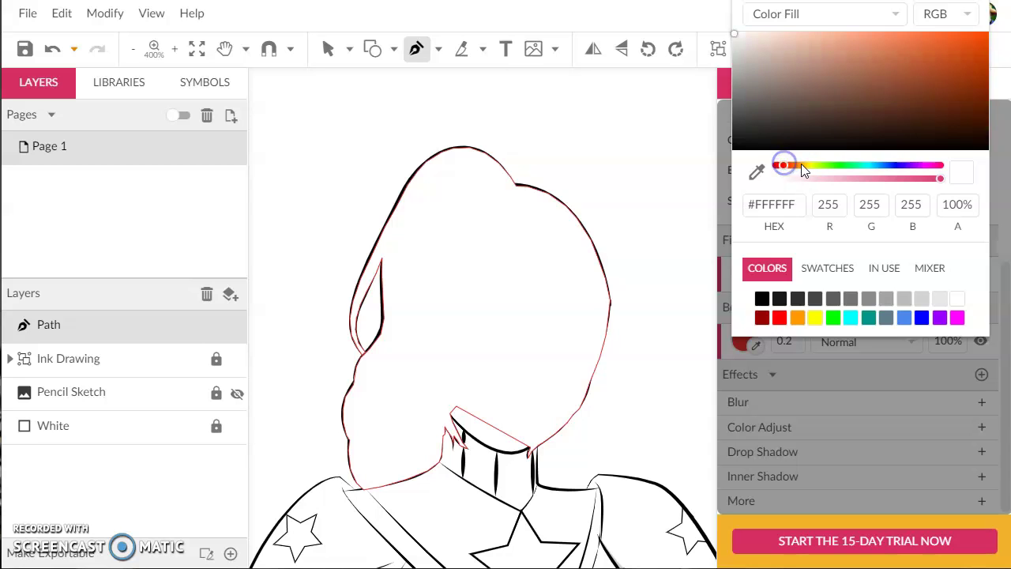
left_click(801, 165)
left_click(797, 165)
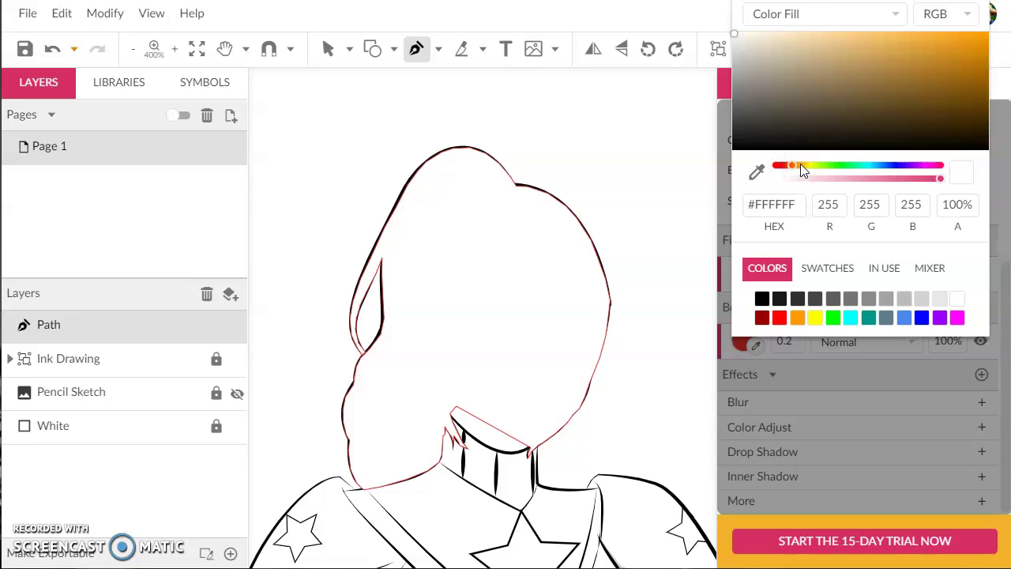
left_click(957, 88)
mouse_move(957, 89)
left_mouse_down()
mouse_move(964, 73)
mouse_move(964, 86)
left_mouse_up()
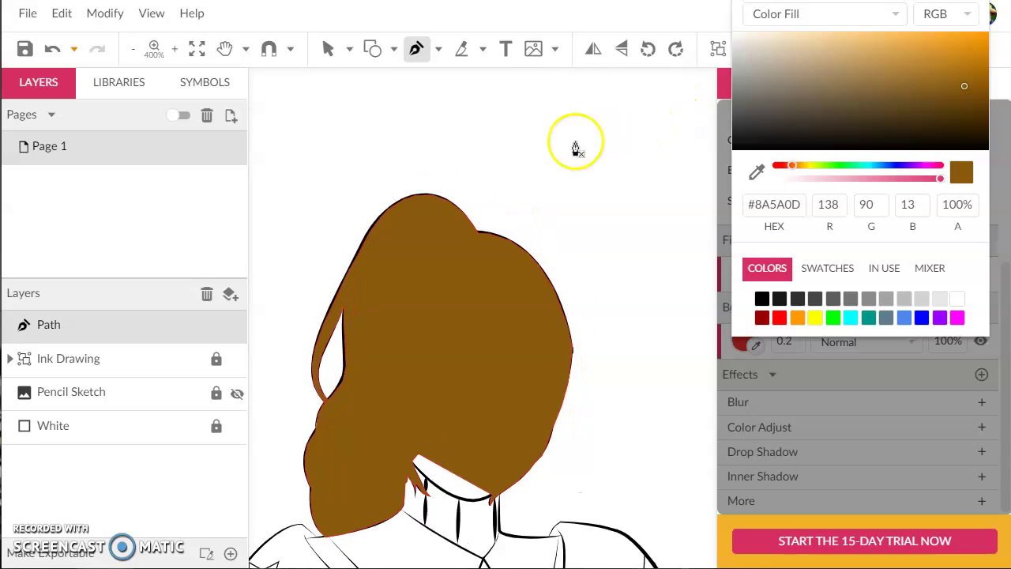
Step: Move the hair path layer directly below the Ink Drawing layer and deselect the path
left_click(62, 324)
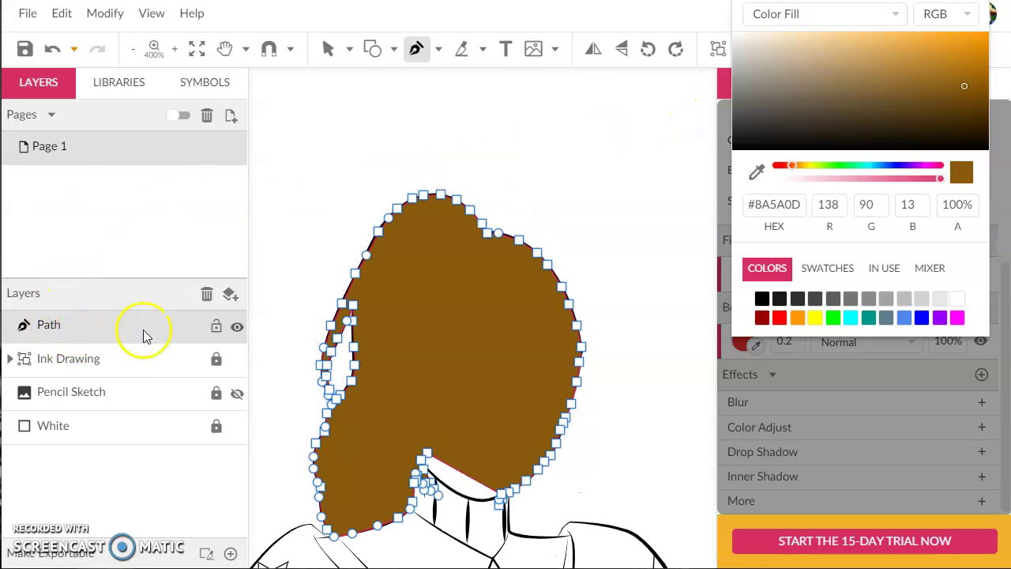
left_click_drag(107, 321, 118, 383)
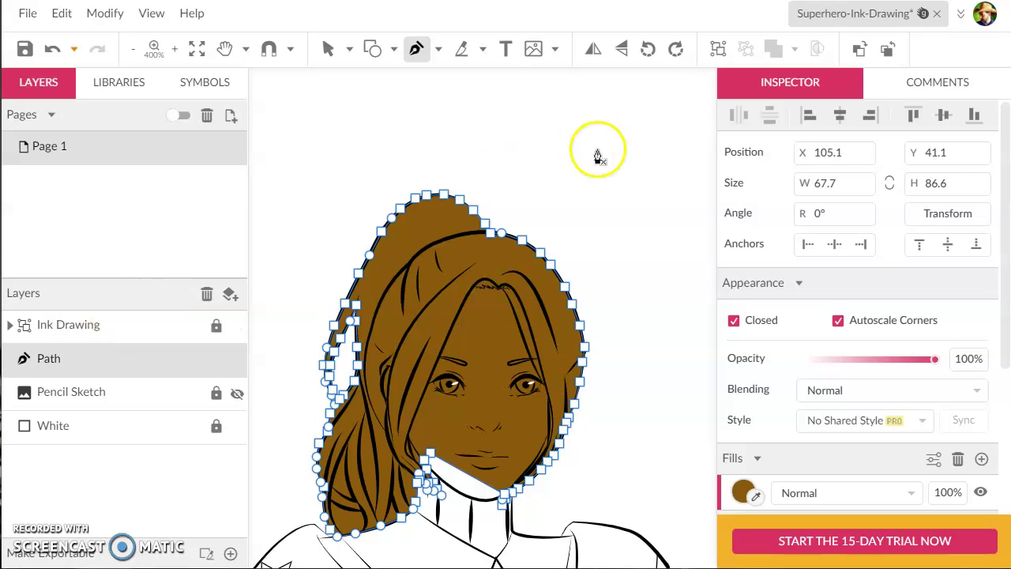
scroll(685, 175, "right", 1)
scroll(325, 139, "up", 1)
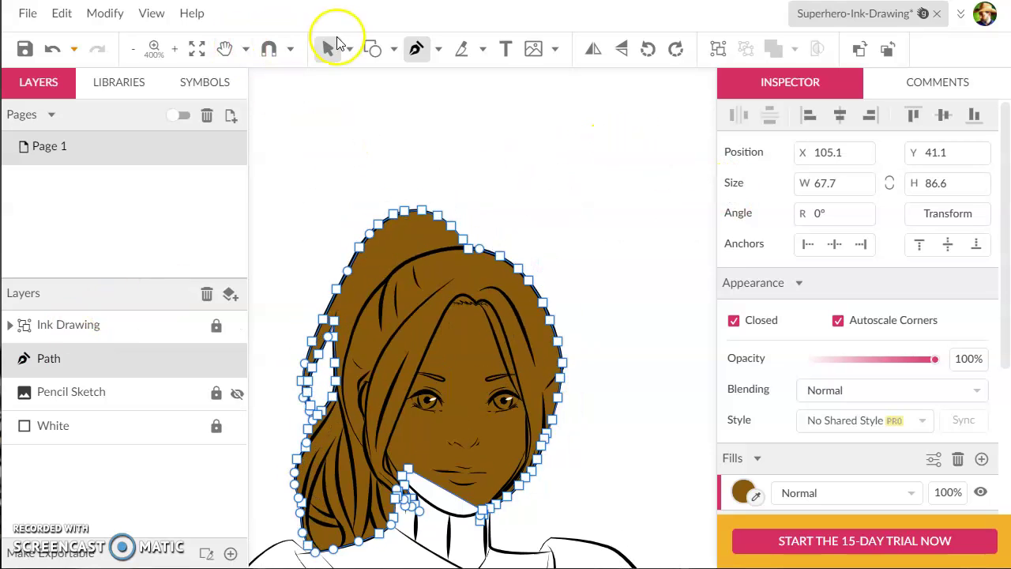
left_click(329, 48)
left_click(492, 129)
scroll(659, 296, "down", 3)
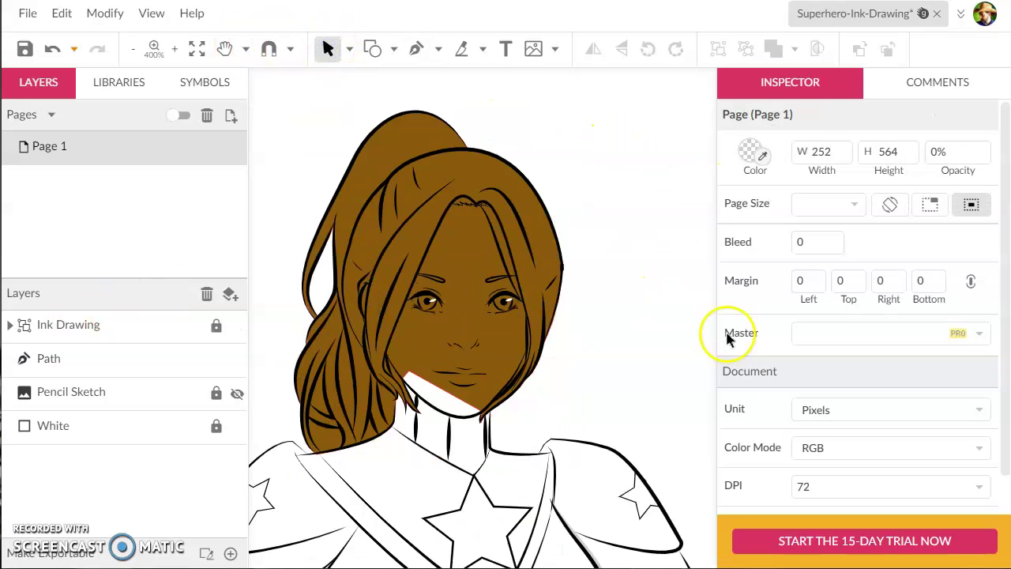
scroll(799, 424, "down", 1)
scroll(786, 266, "up", 1)
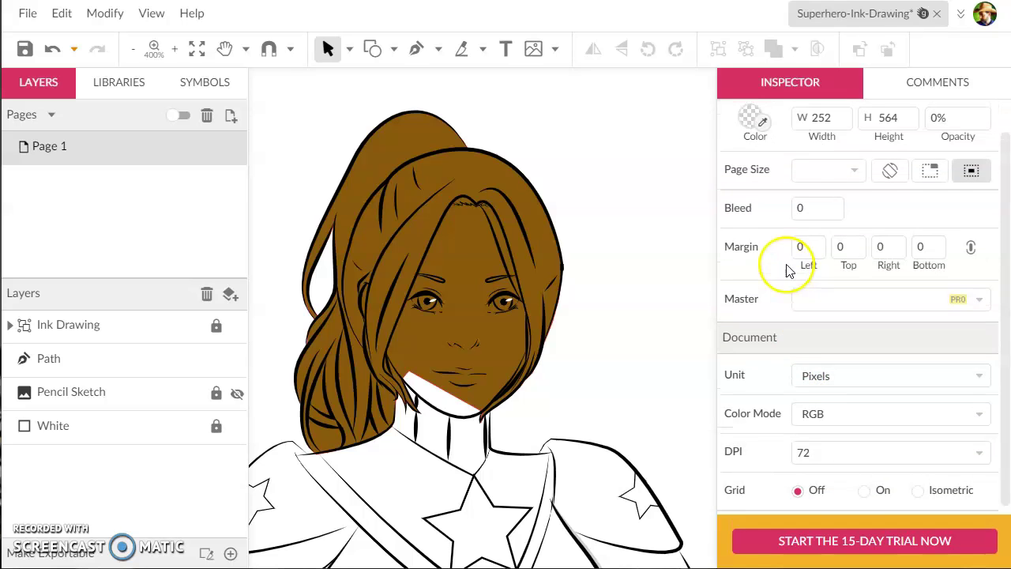
Step: Set the hair path's red border width to 1 and deselect the path
left_click(391, 141)
scroll(875, 308, "down", 3)
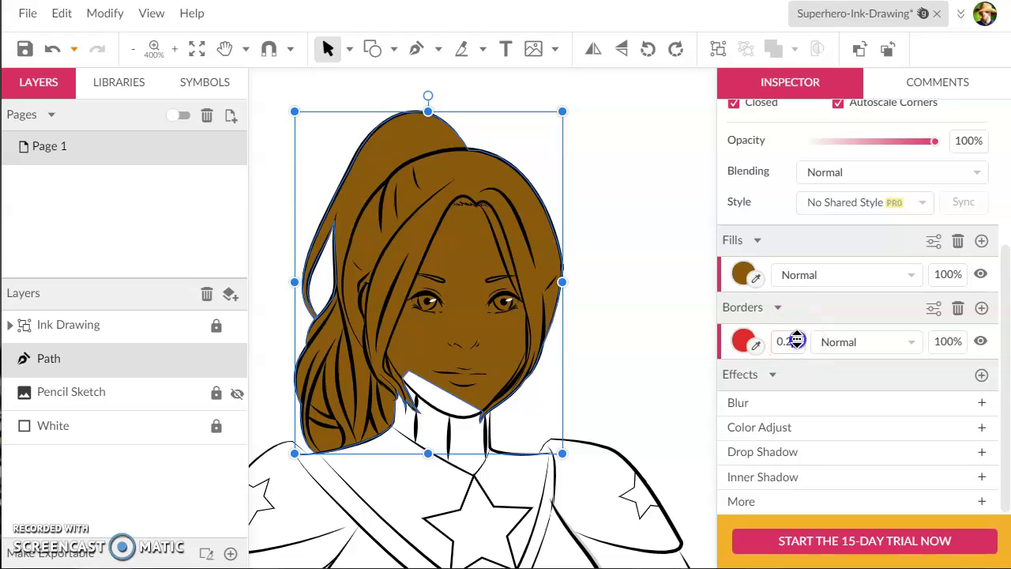
left_click_drag(796, 340, 796, 338)
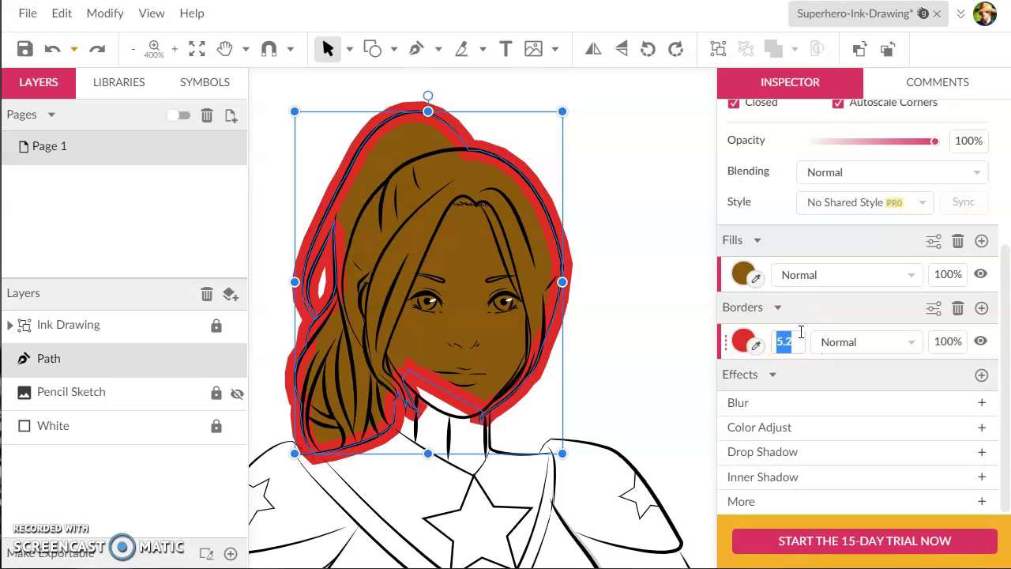
key("Return")
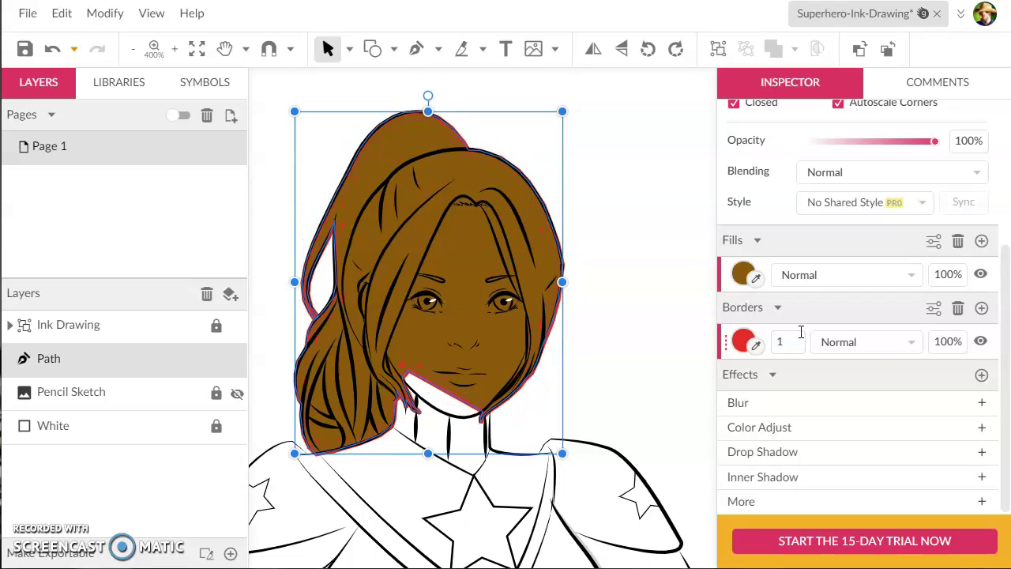
left_click(632, 218)
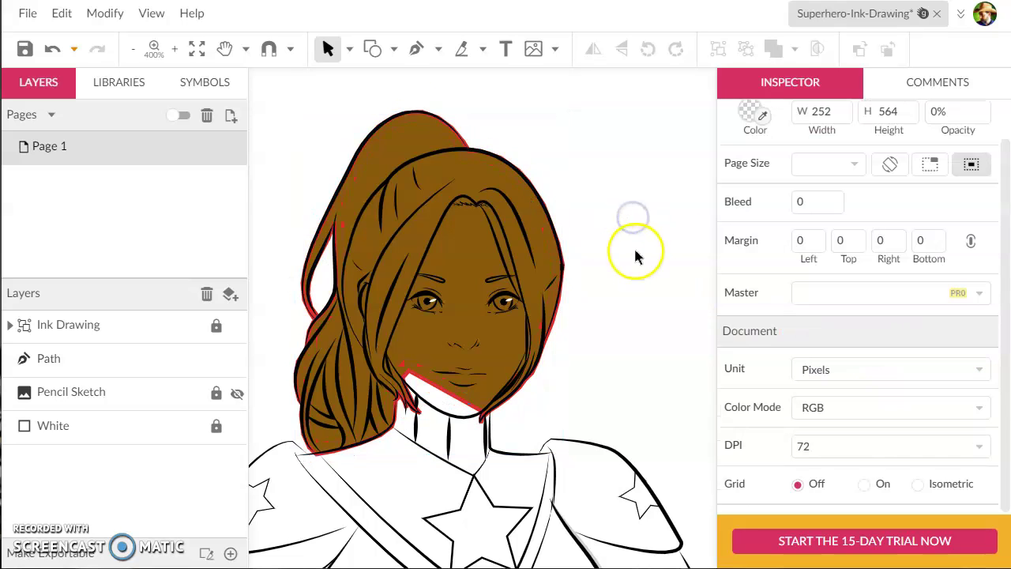
Step: Examine up close how the red border sits against the ink line where the ponytail meets the head
key("ctrl+plus")
key("ctrl+plus")
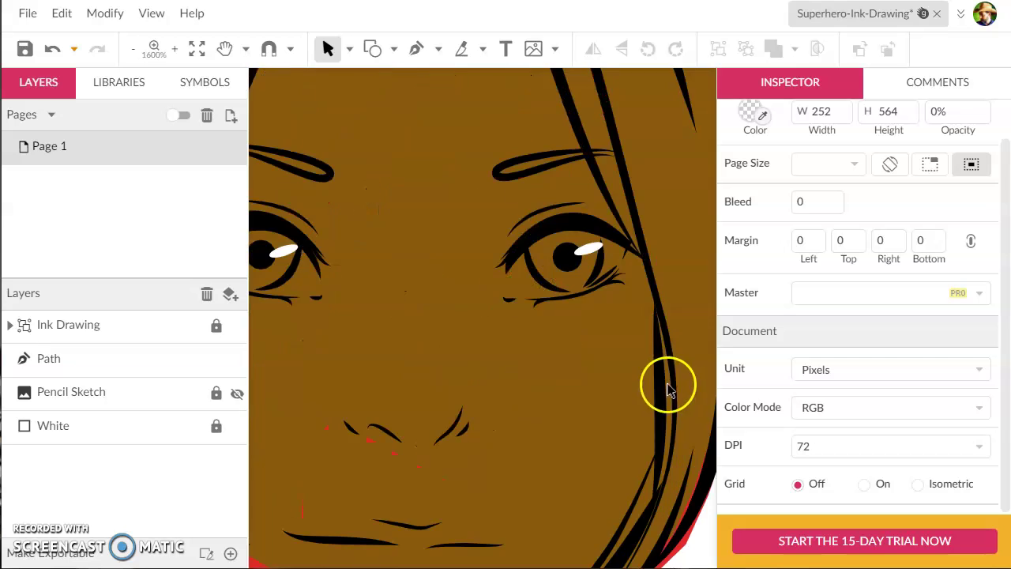
key("space")
left_click_drag(576, 275, 462, 542)
left_click_drag(372, 181, 371, 565)
key("ctrl+plus")
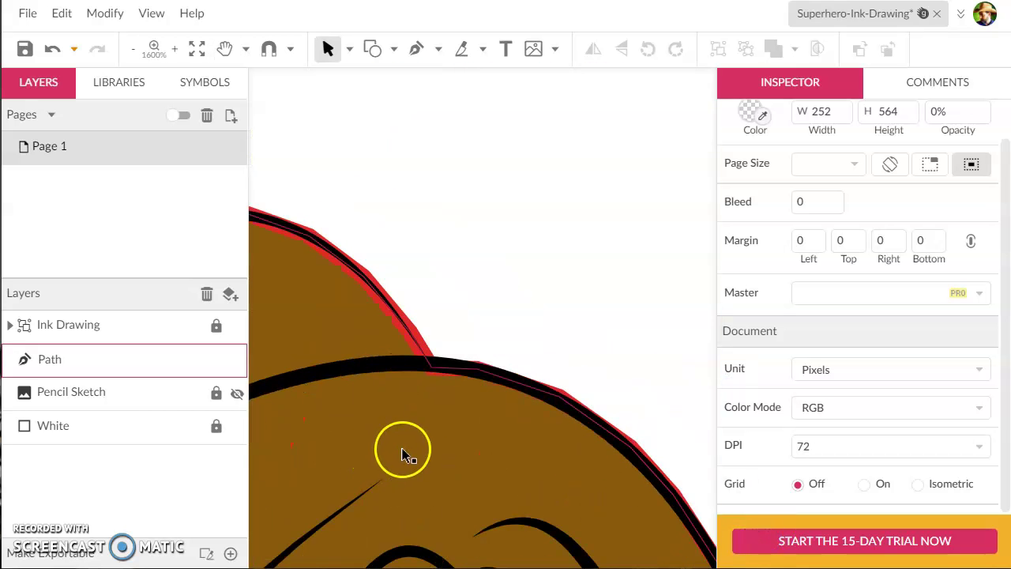
key("ctrl+plus")
key("space")
left_click_drag(323, 462, 634, 314)
left_click(513, 296)
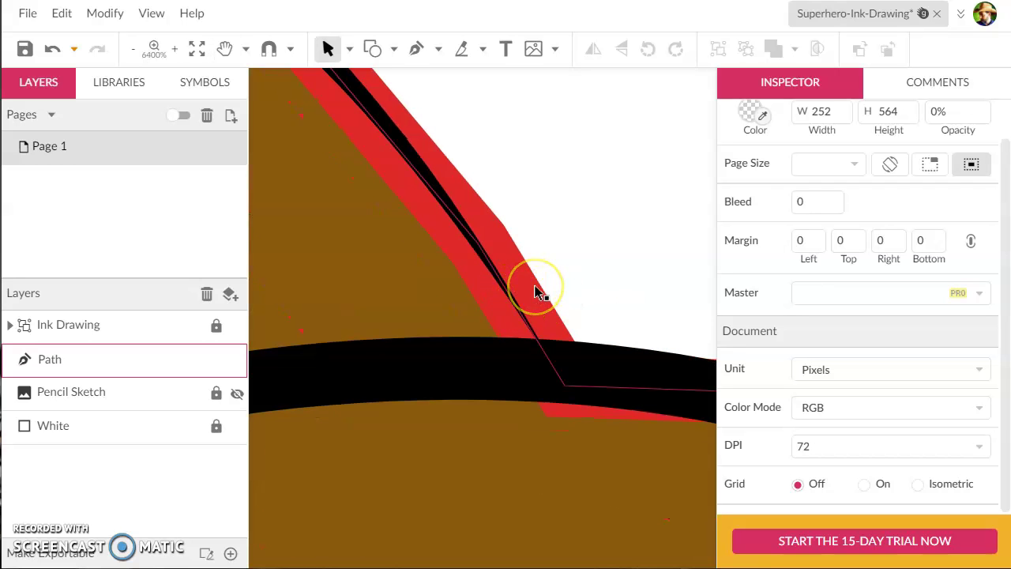
mouse_move(537, 293)
left_mouse_down()
mouse_move(517, 331)
mouse_move(532, 302)
mouse_move(498, 324)
mouse_move(532, 292)
mouse_move(545, 300)
mouse_move(490, 310)
mouse_move(507, 292)
mouse_move(557, 300)
mouse_move(515, 307)
left_mouse_up()
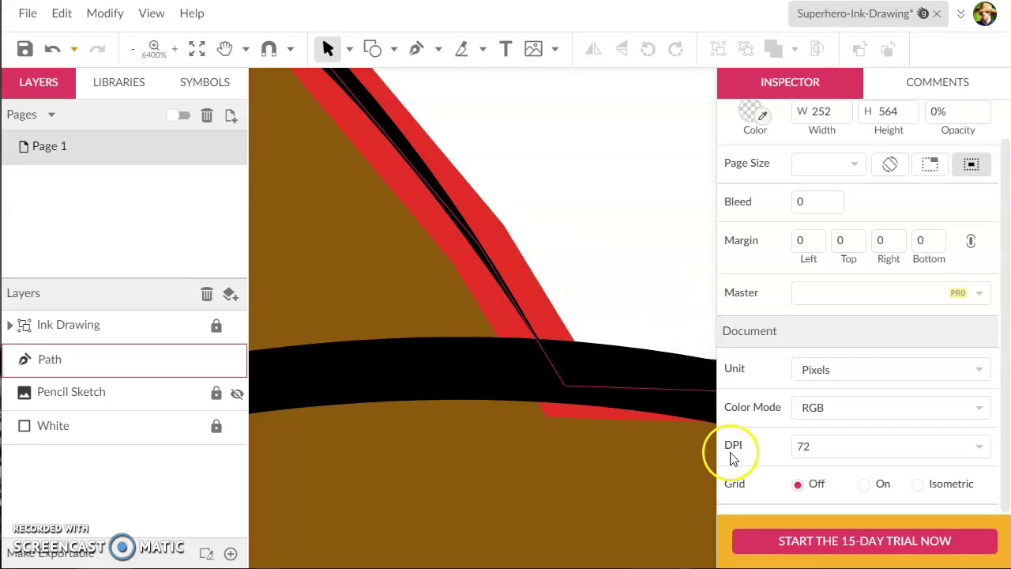
scroll(767, 395, "up", 1)
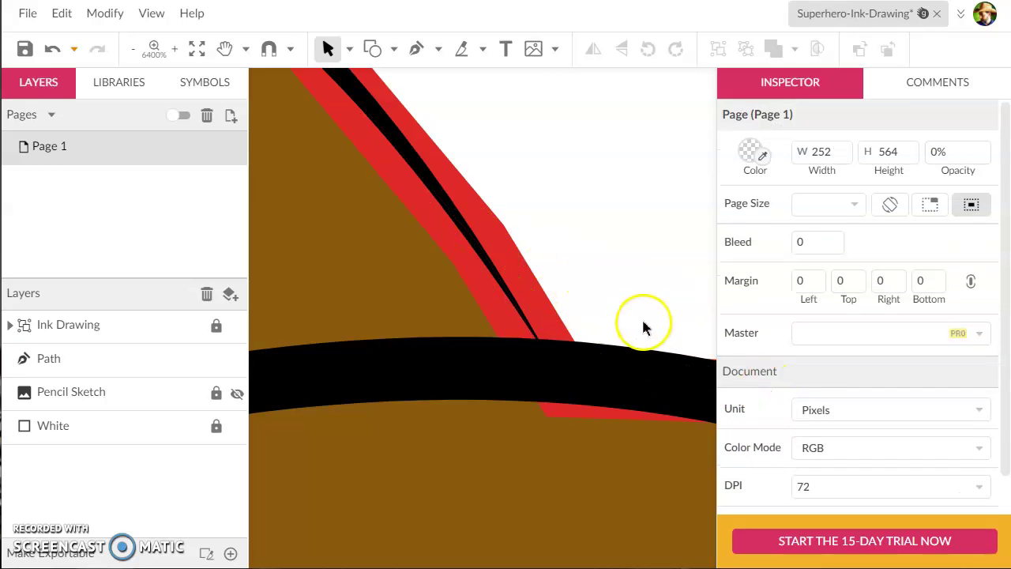
scroll(643, 327, "down", 2)
scroll(835, 343, "down", 1)
scroll(833, 336, "up", 1)
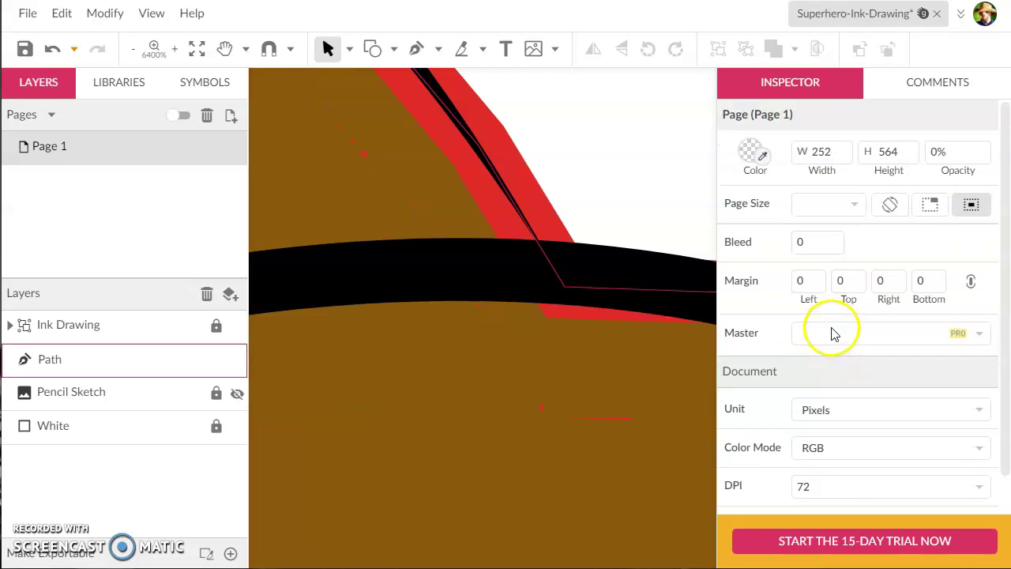
Step: Change the hair path's border color to black #000000
left_click(405, 199)
scroll(760, 494, "down", 3)
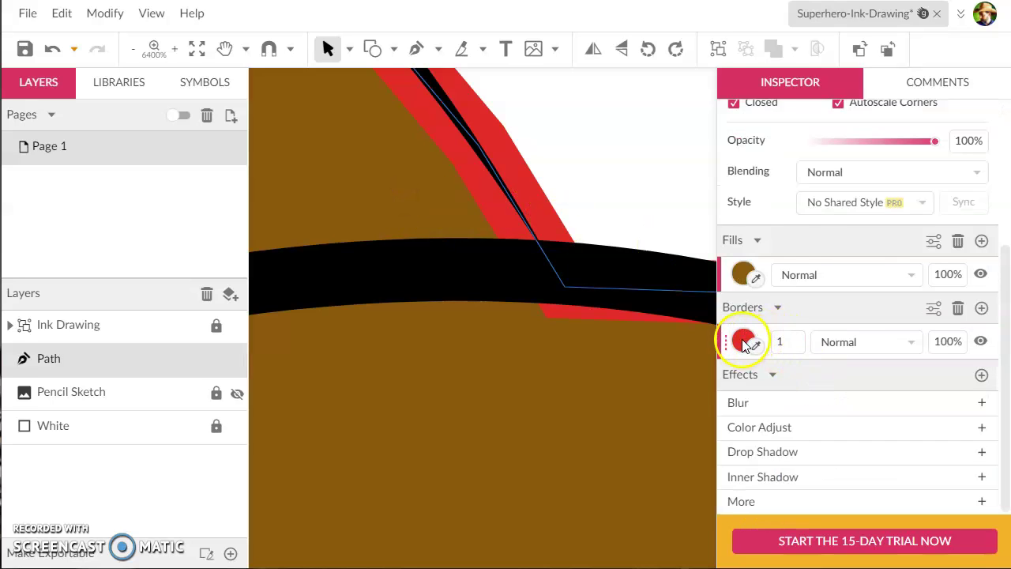
left_click(749, 340)
left_click(763, 300)
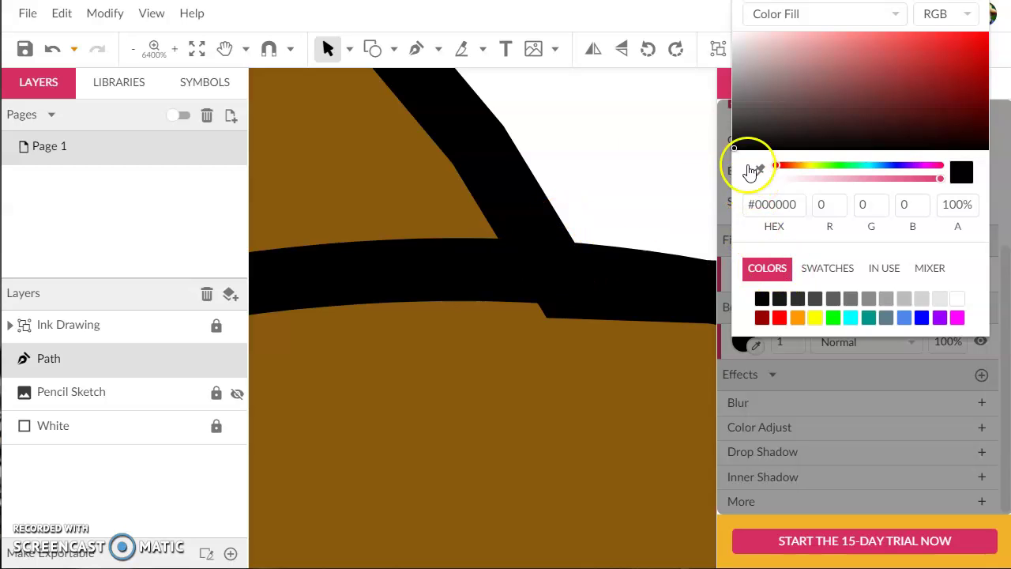
left_click(826, 410)
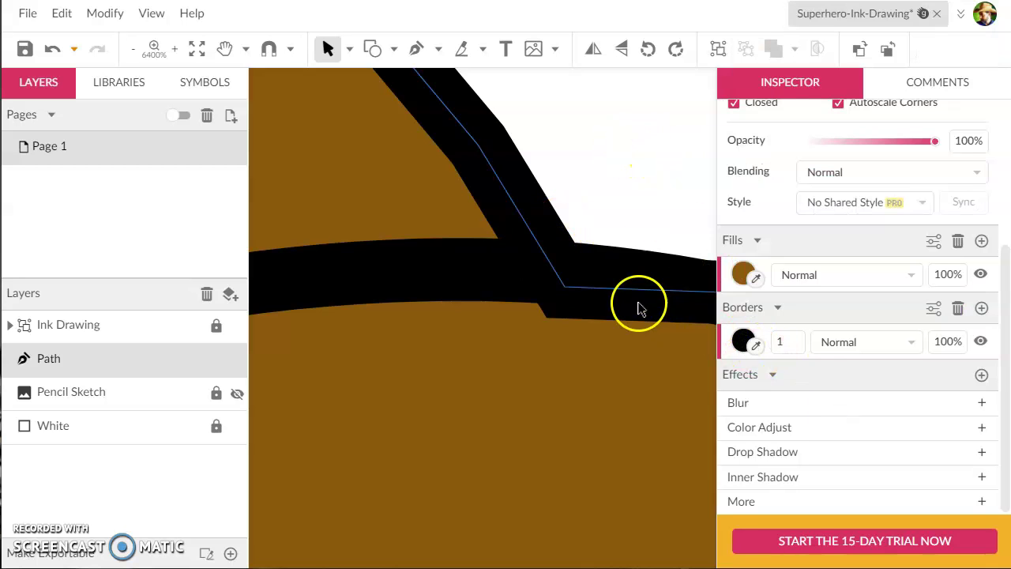
Step: Delete the hair path's border and deselect the path to check the brown fill against the ink lines
left_click(958, 308)
left_click(620, 139)
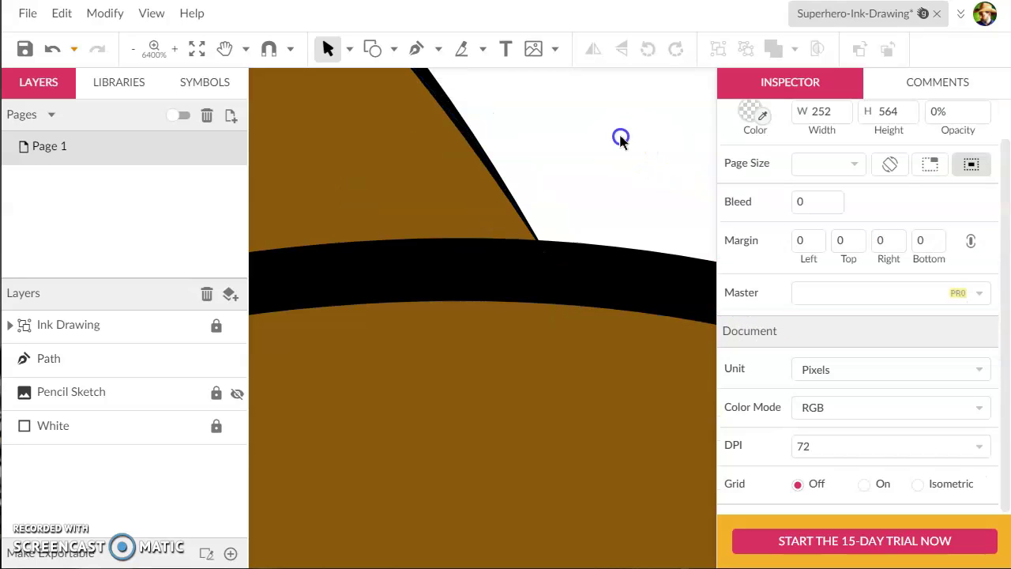
scroll(620, 142, "down", 10)
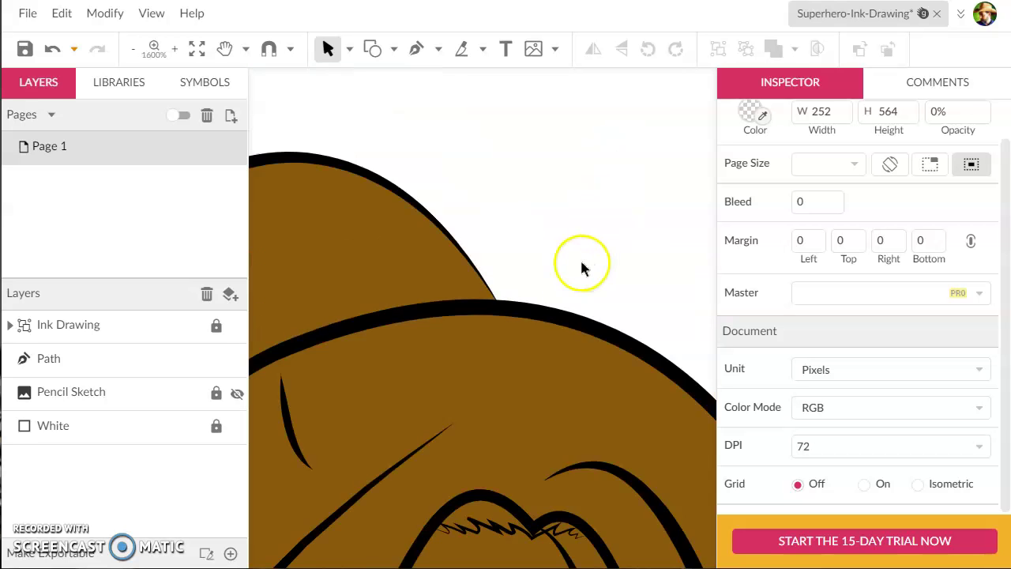
left_click_drag(510, 320, 569, 154)
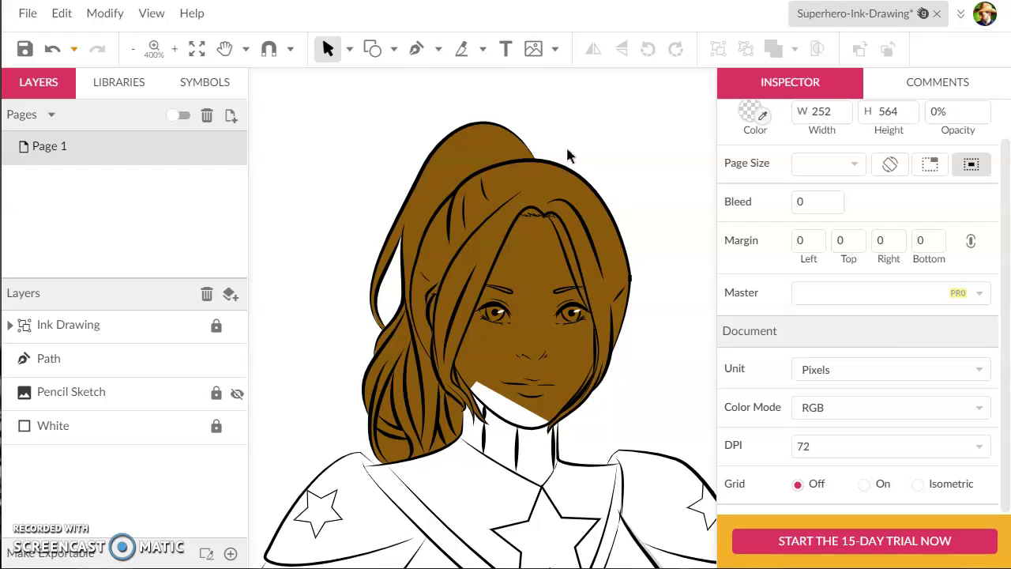
left_click(567, 196)
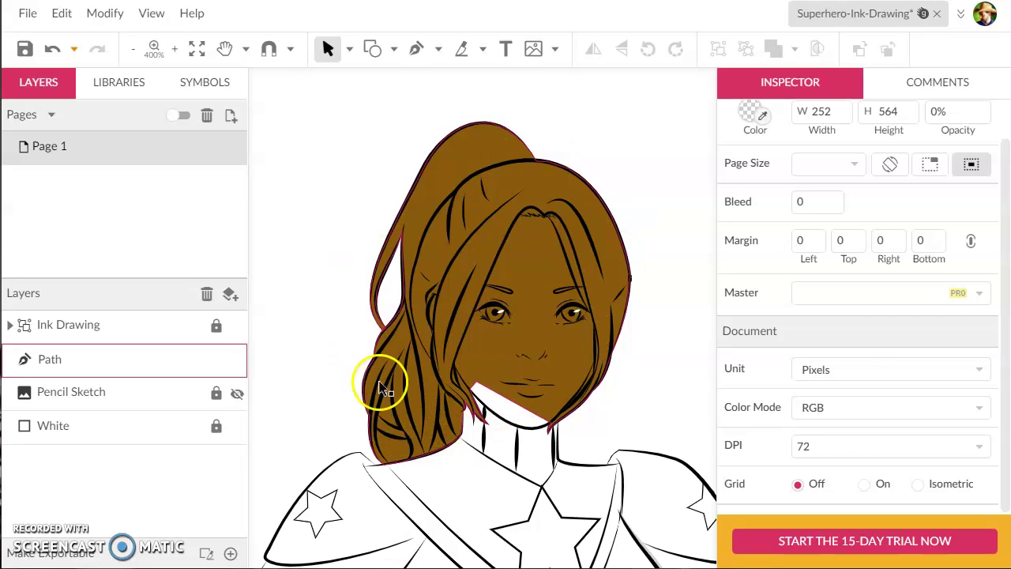
left_click(510, 439)
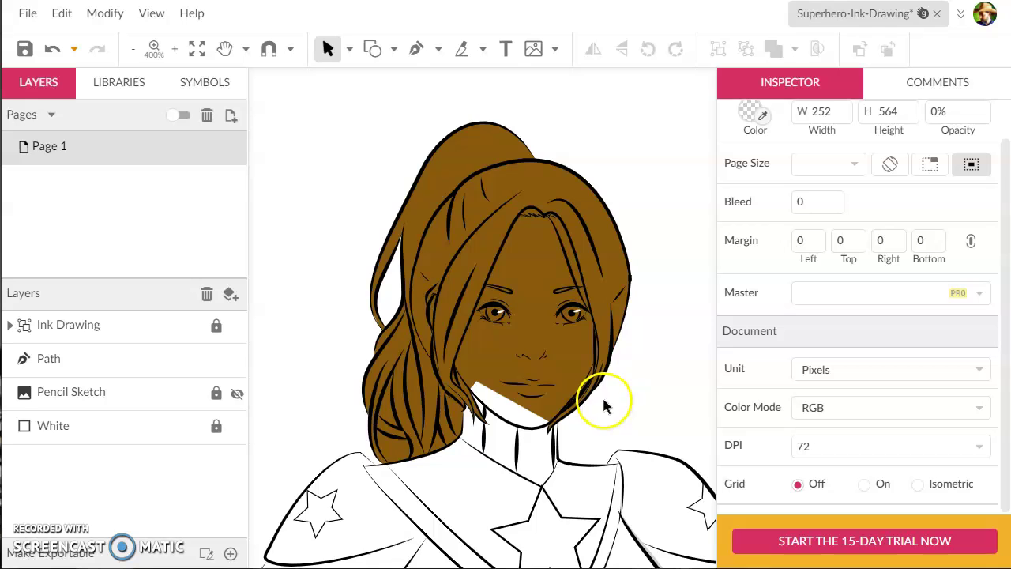
Step: Start a new Pen path for the face, tracing the hair strand's ink line from above the eye up toward the hairline
key("ctrl+plus")
key("ctrl+plus")
key("space")
left_click_drag(564, 279, 511, 353)
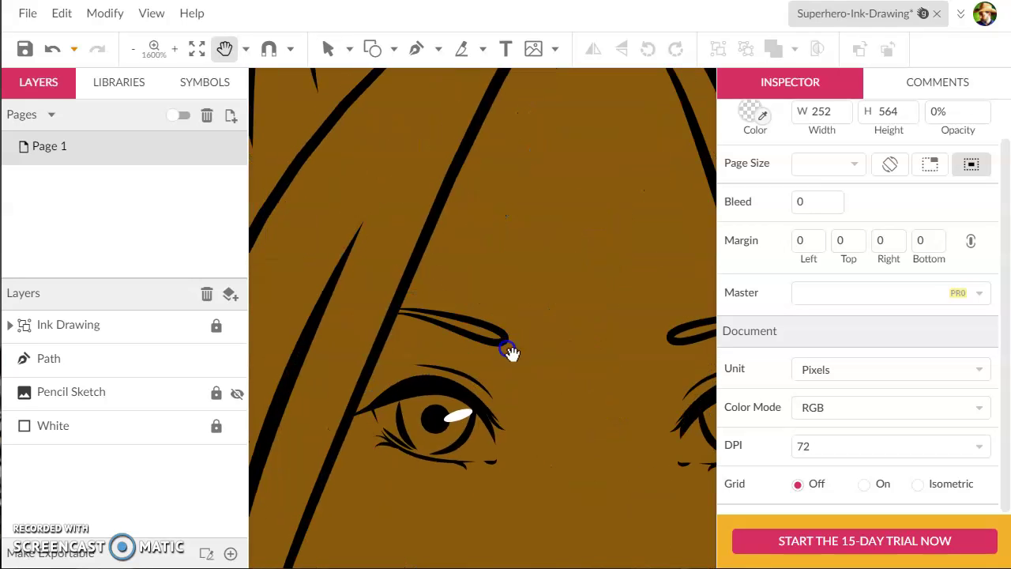
left_click(415, 49)
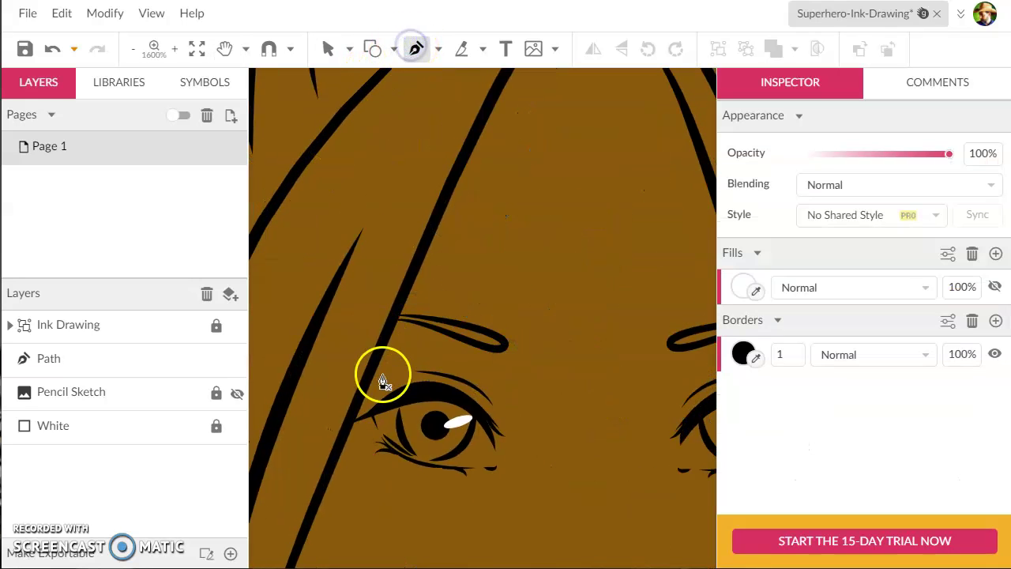
left_click(376, 351)
left_click(407, 285)
left_click(435, 210)
left_click(463, 154)
left_click(487, 109)
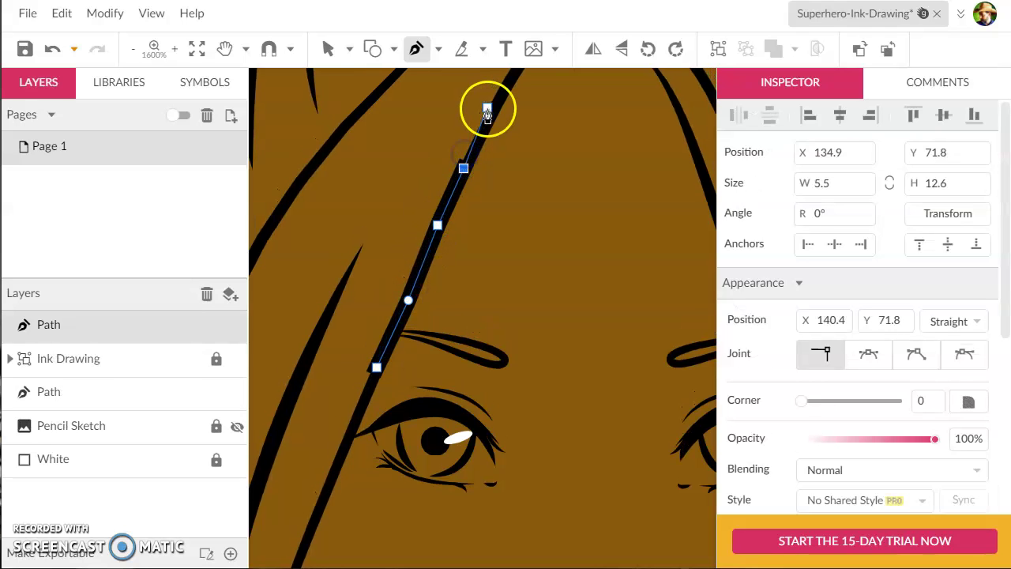
scroll(490, 119, "up", 2)
left_click(497, 133)
scroll(521, 126, "up", 2)
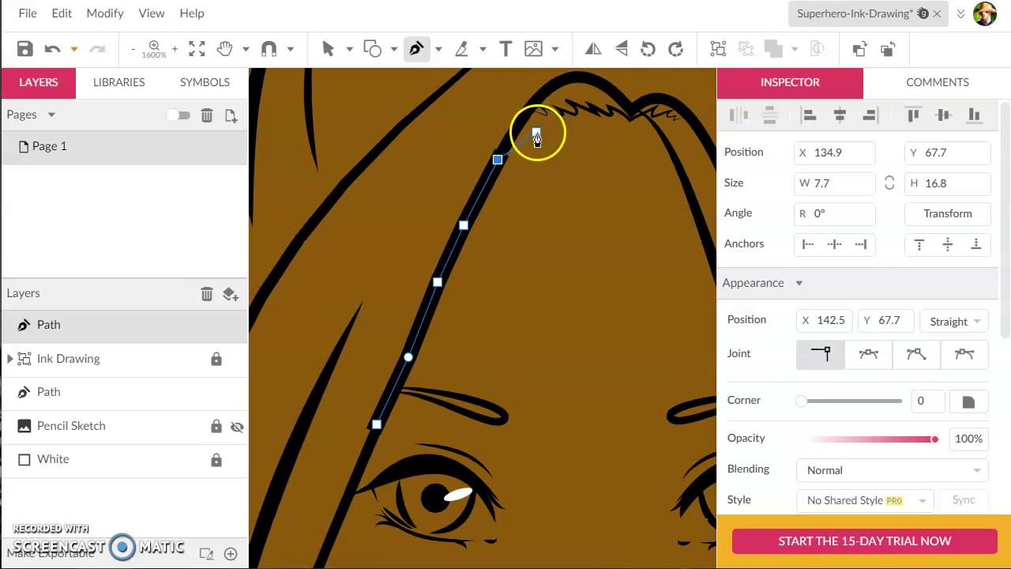
Step: Set the new face path's border color to light red #F06464
scroll(858, 481, "down", 4)
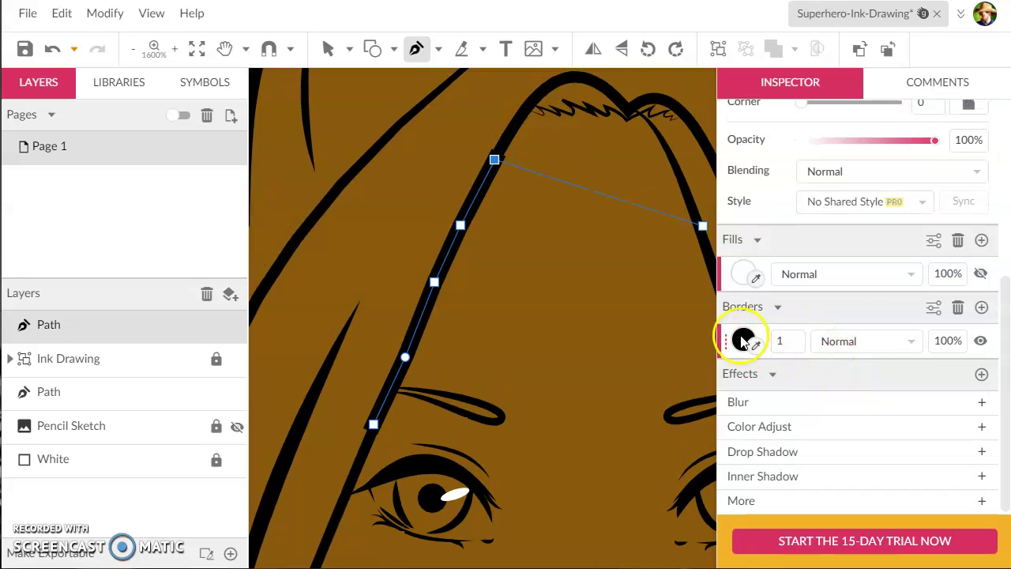
left_click(742, 340)
left_click(883, 40)
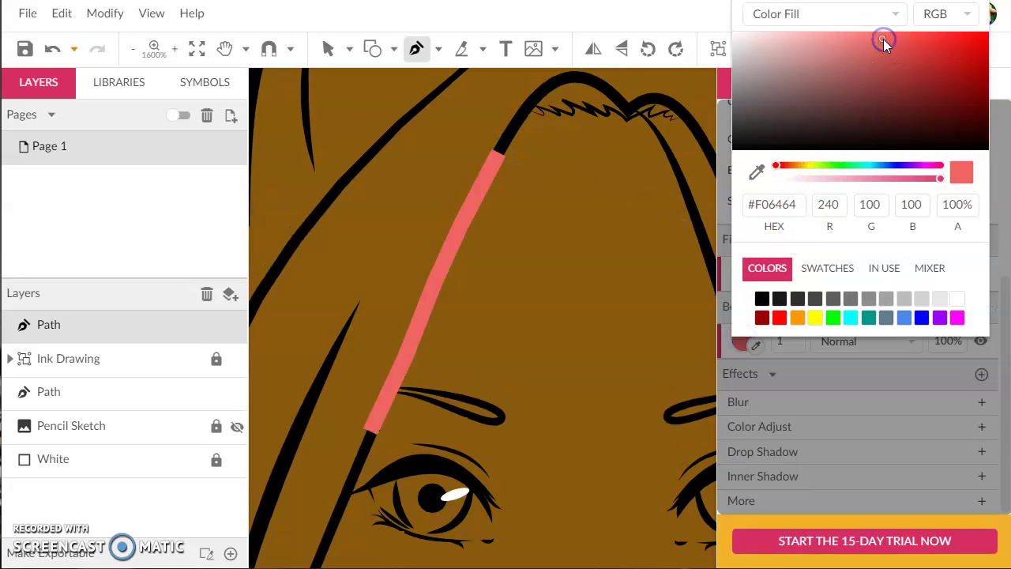
left_click(780, 347)
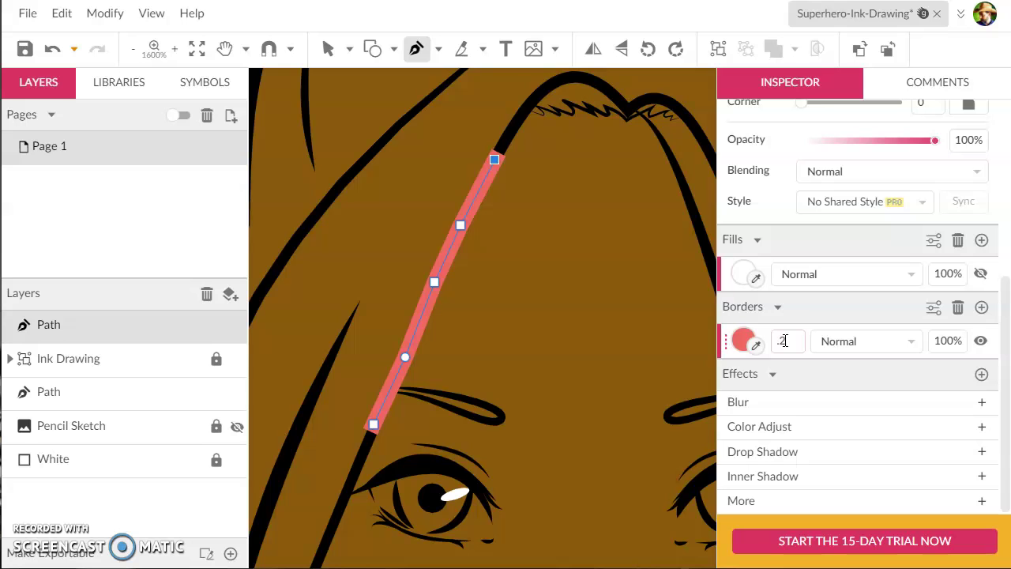
key("Return")
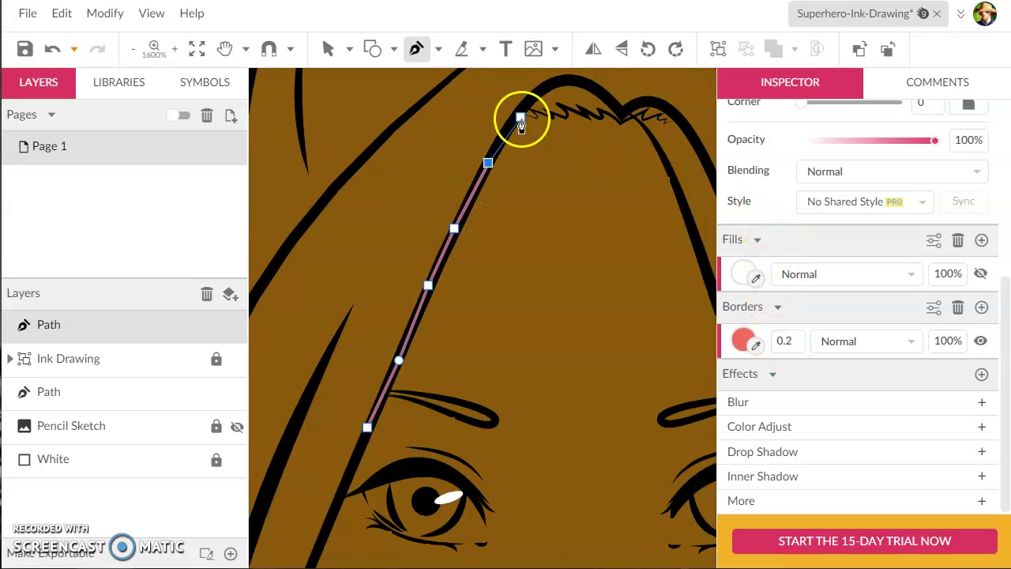
scroll(521, 118, "up", 2)
left_click_drag(523, 141, 545, 125)
left_click(551, 111)
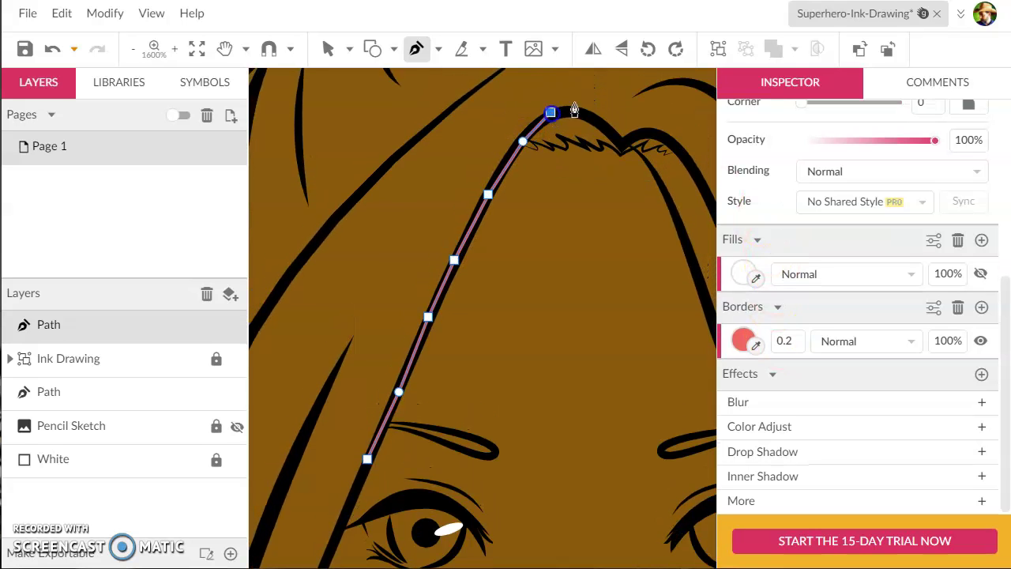
scroll(568, 127, "up", 2)
left_click_drag(578, 155, 579, 155)
left_click(620, 176)
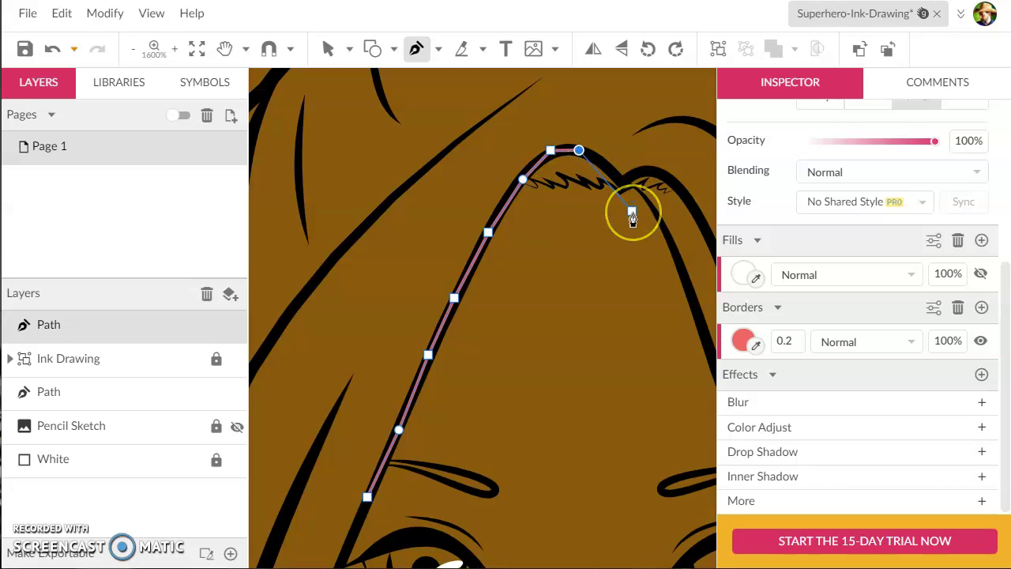
key("ctrl+plus")
key("space")
left_click_drag(632, 171, 483, 371)
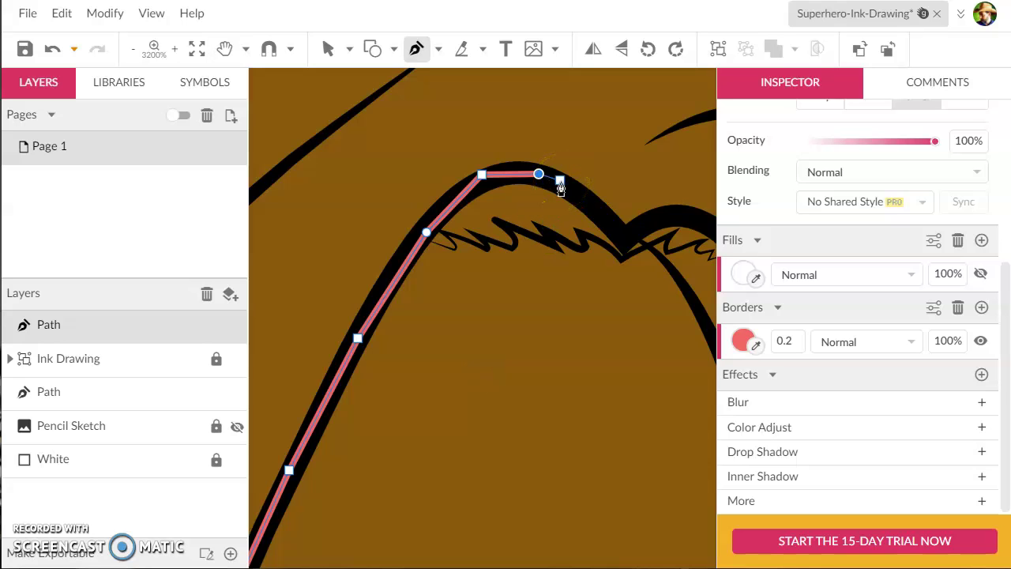
Step: Delete the unfinished face path, check the hair path's outline around the face, and leave nothing selected
key("Delete")
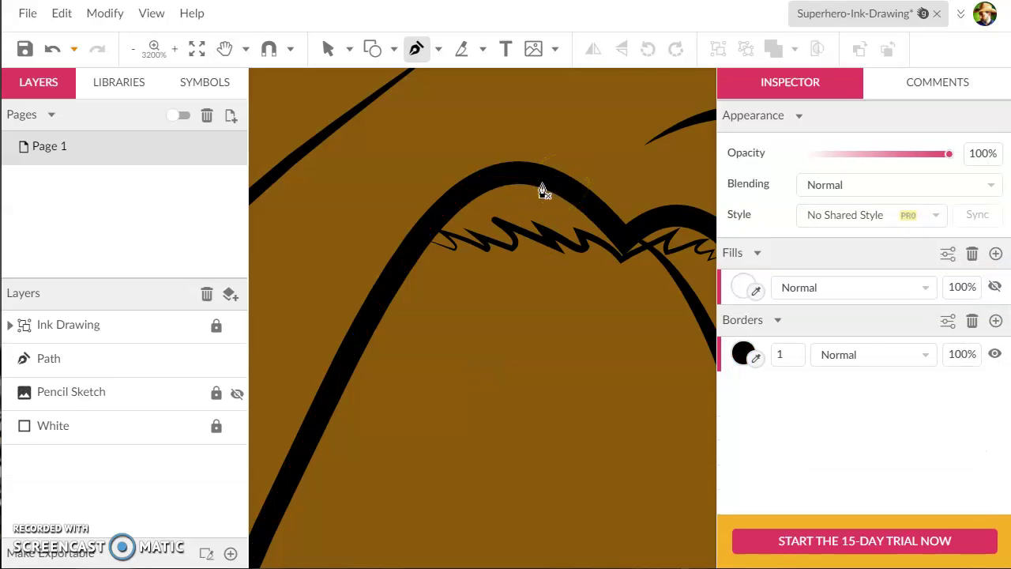
key("space")
left_click_drag(478, 350, 537, 203)
left_click_drag(546, 269, 473, 408)
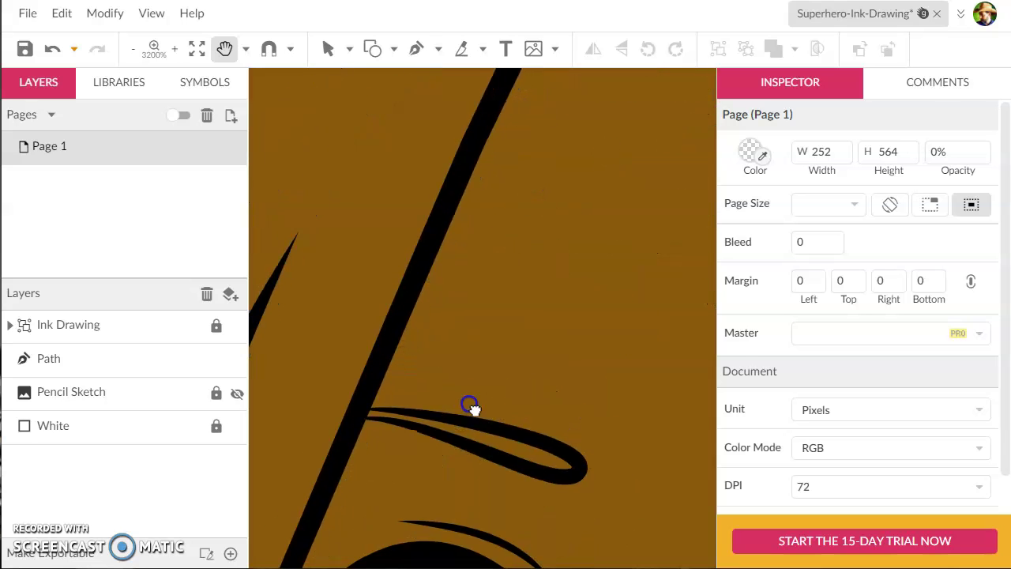
left_click(78, 362)
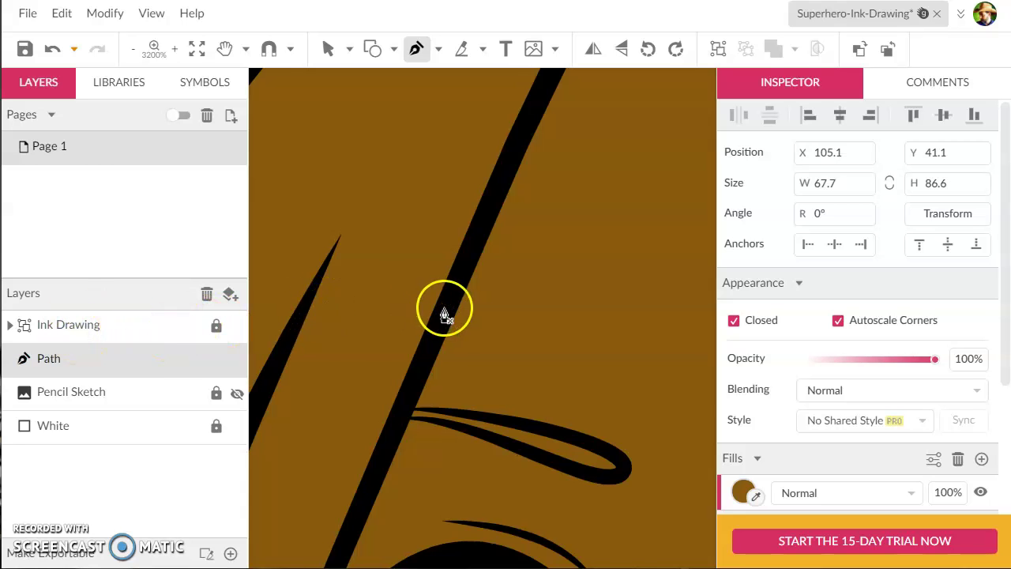
scroll(444, 315, "down", 2)
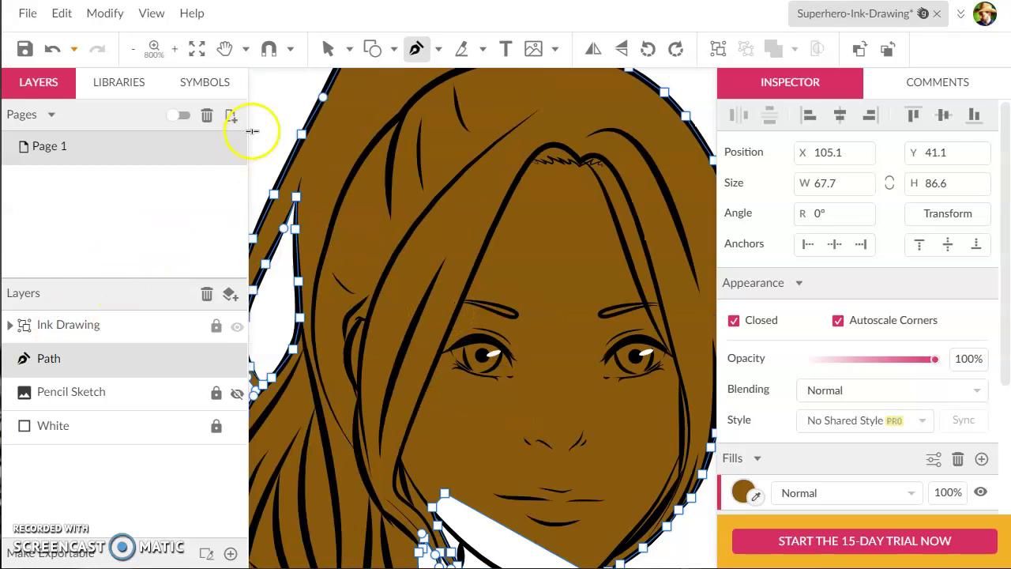
left_click(331, 48)
left_click(286, 164)
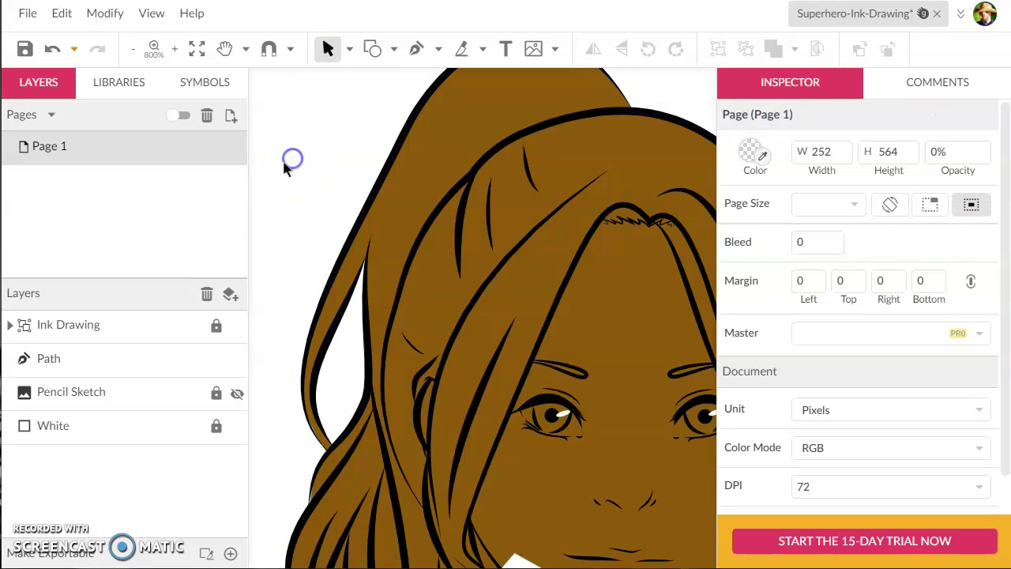
left_click(388, 339)
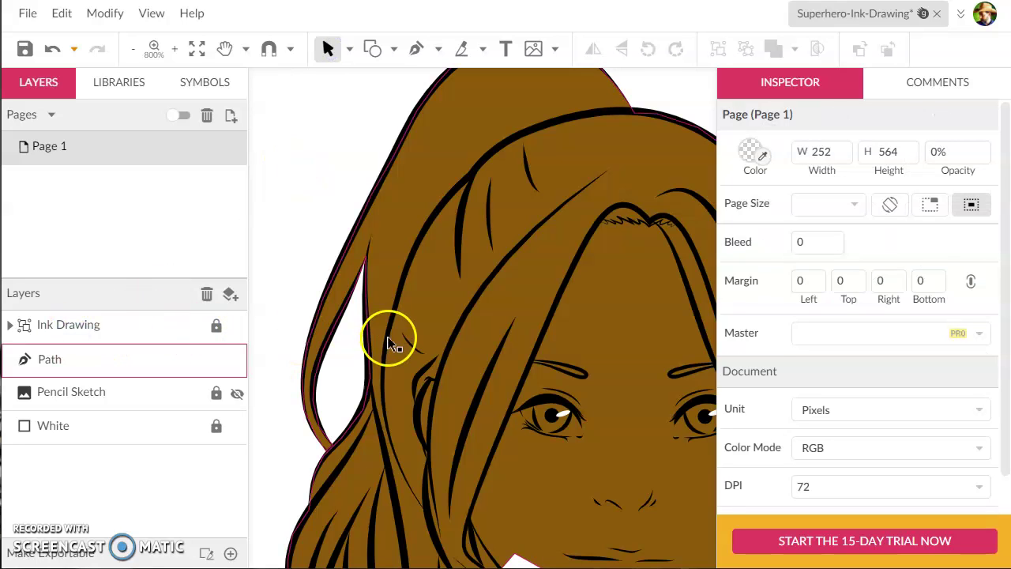
scroll(497, 300, "up", 2)
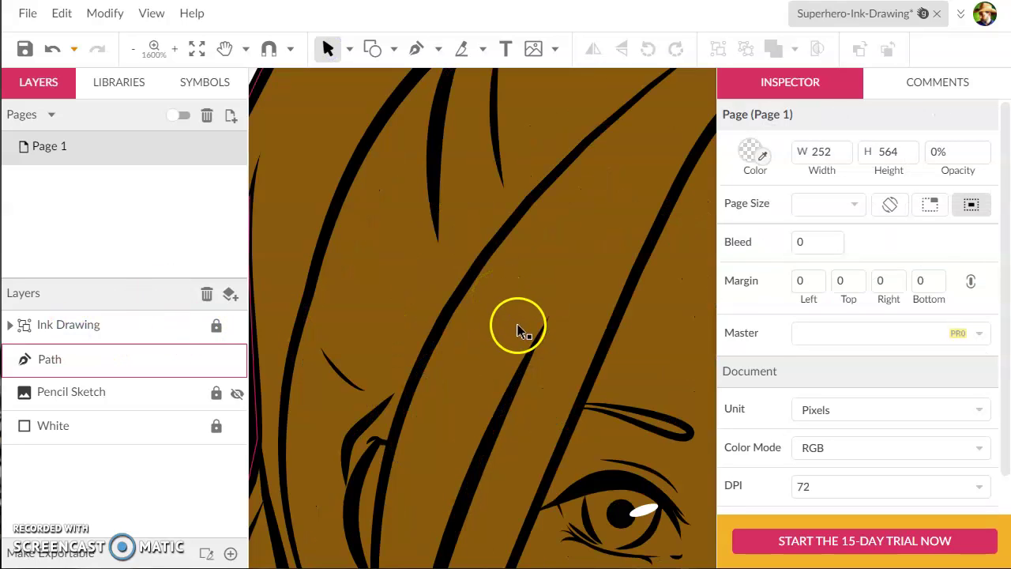
key("space")
left_click_drag(614, 366, 406, 342)
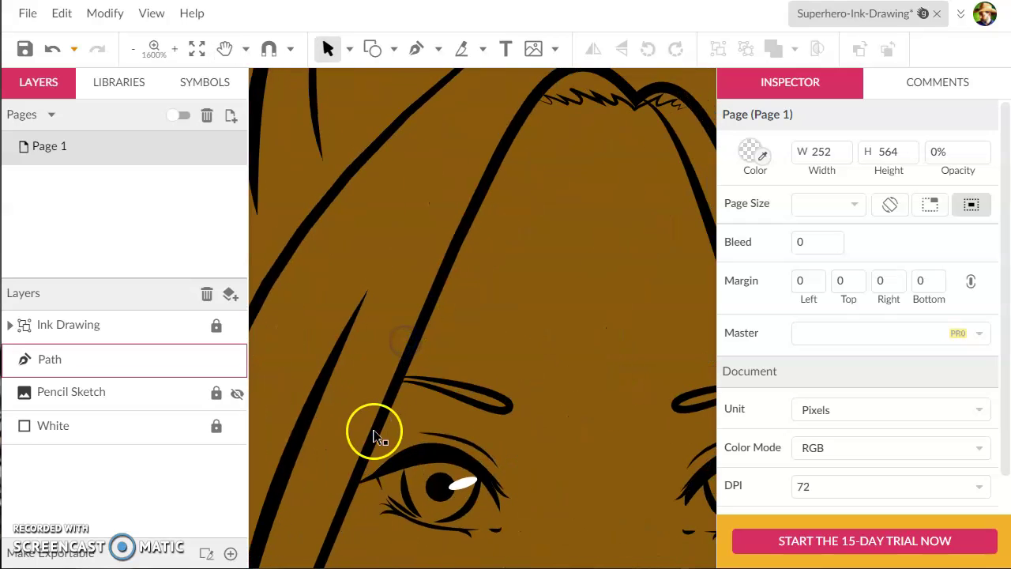
left_click(410, 50)
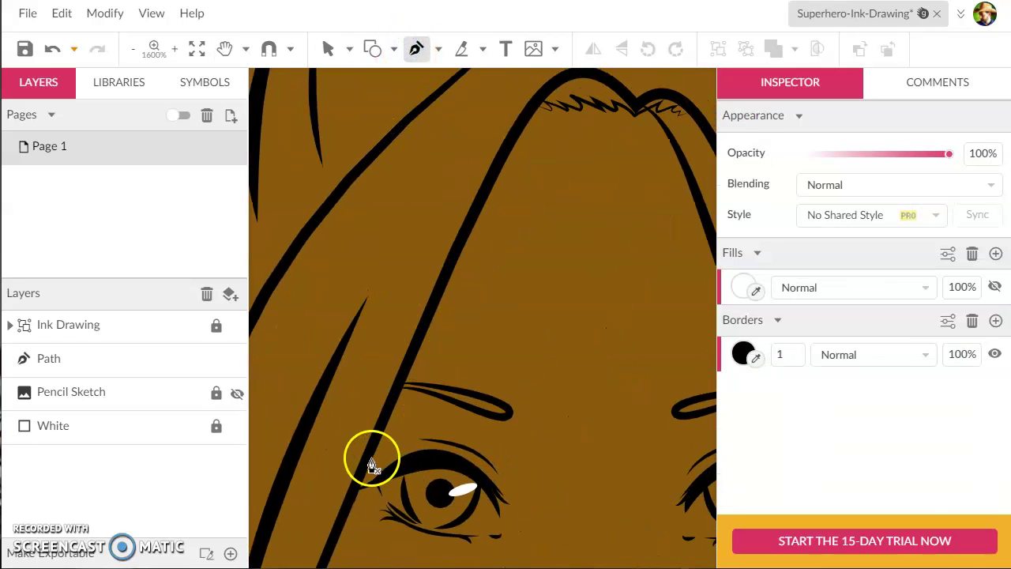
left_click(369, 456)
left_click(454, 247)
left_click(485, 198)
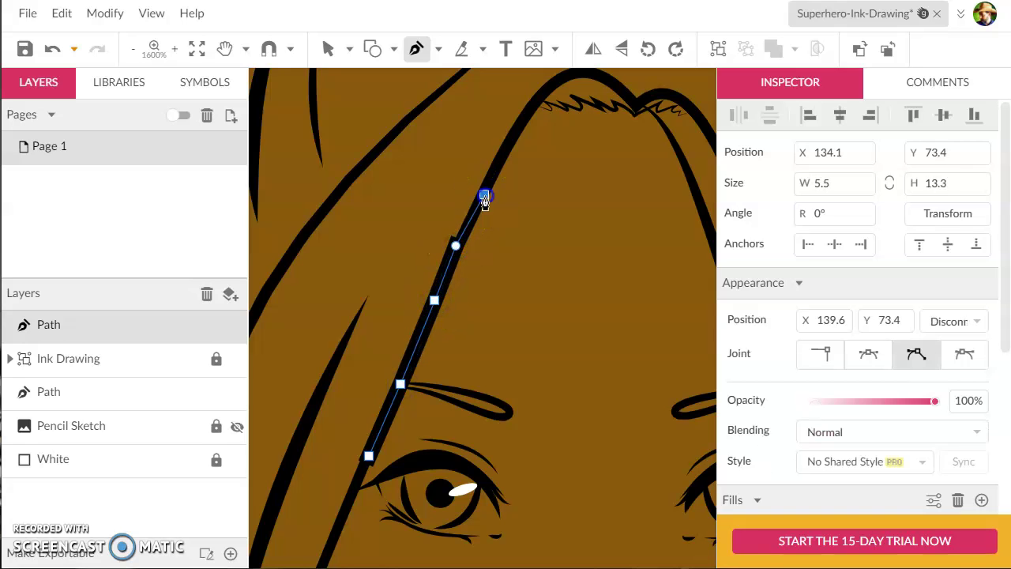
scroll(837, 427, "down", 3)
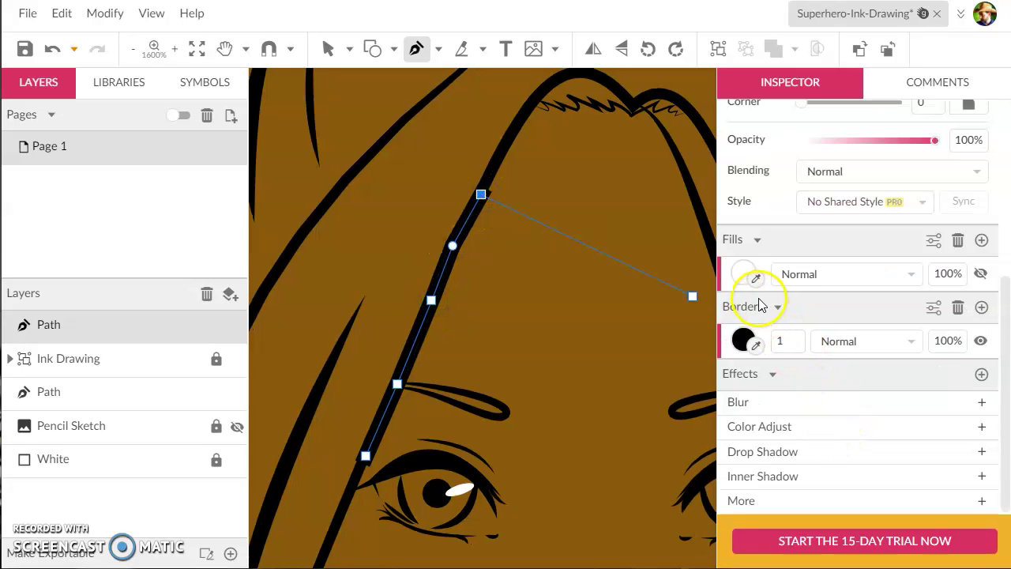
left_click(743, 340)
left_click(814, 43)
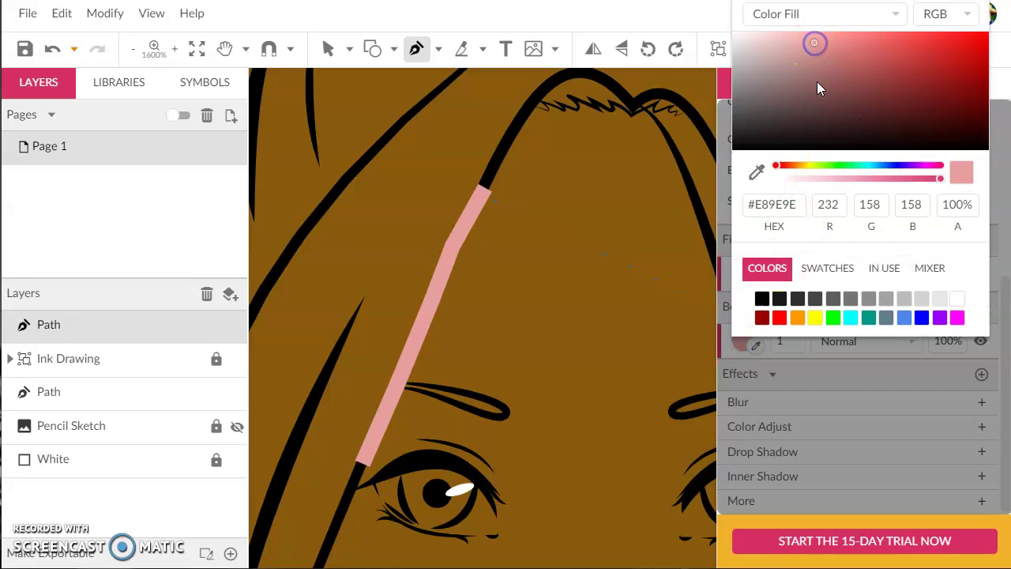
left_click(794, 340)
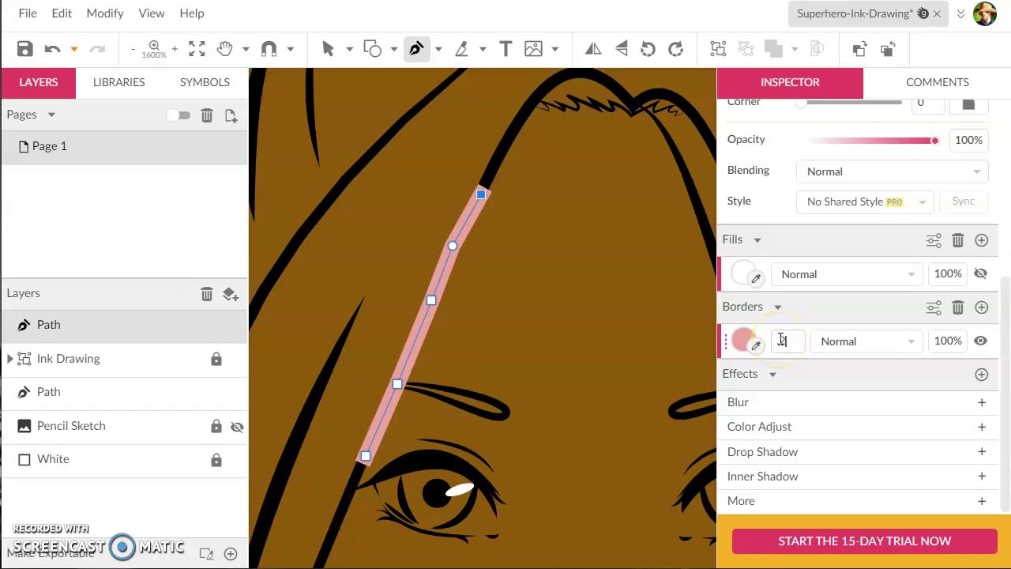
type("2")
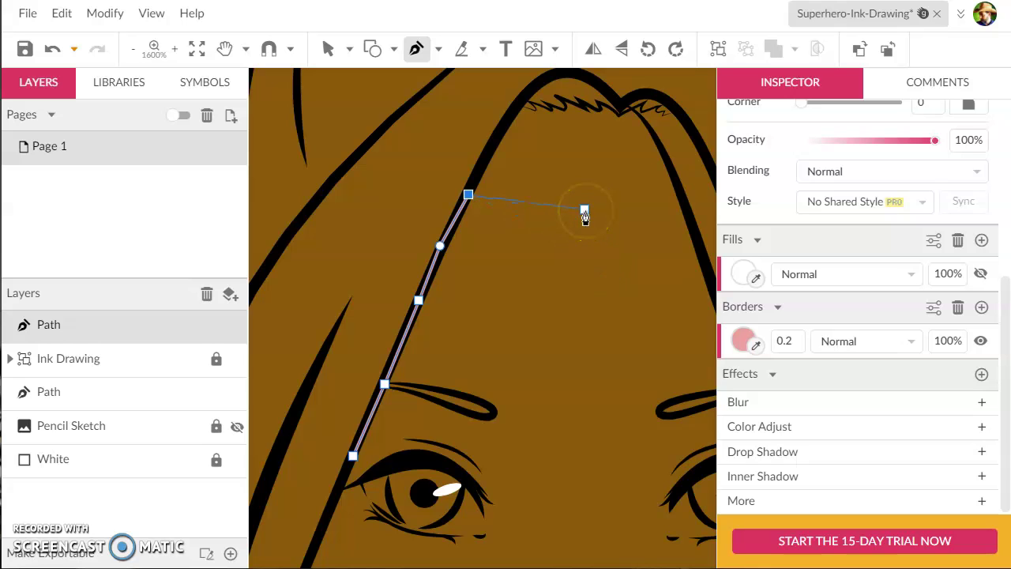
key("Delete")
key("Delete")
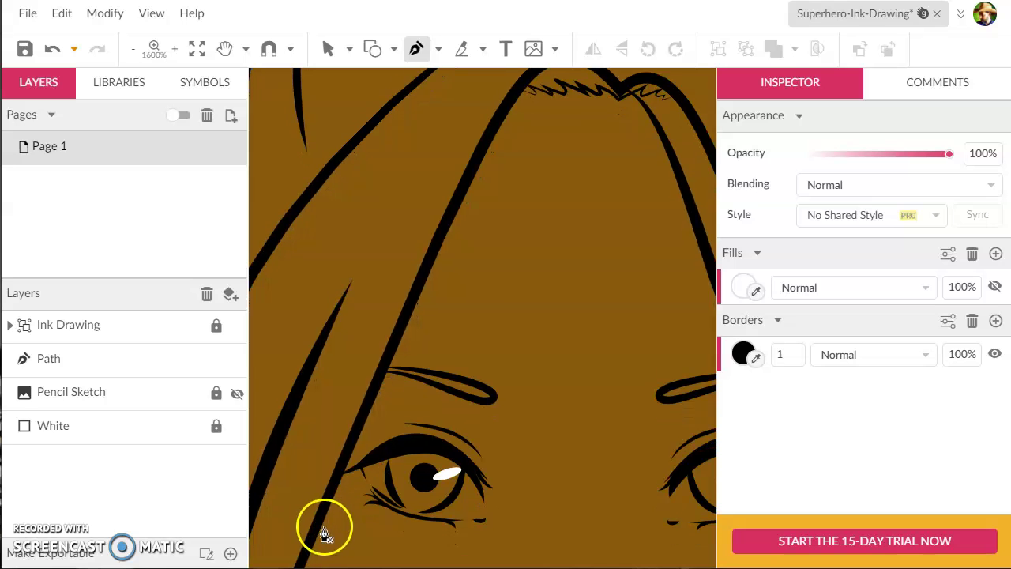
left_click(301, 494)
left_click(332, 425)
left_click(366, 340)
left_click_drag(365, 340, 390, 271)
left_click(398, 257)
left_click_drag(444, 165, 468, 114)
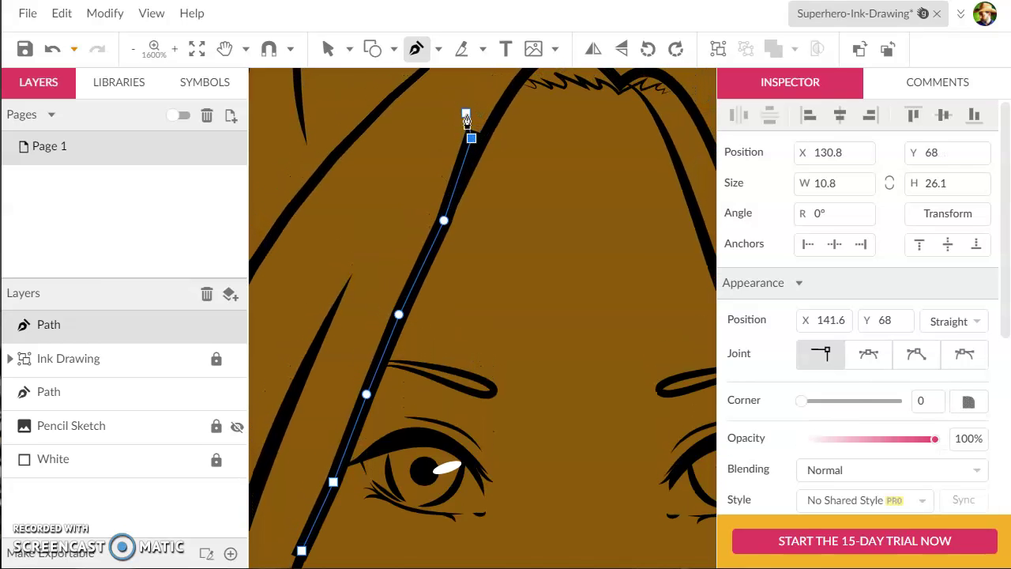
key("Escape")
key("Delete")
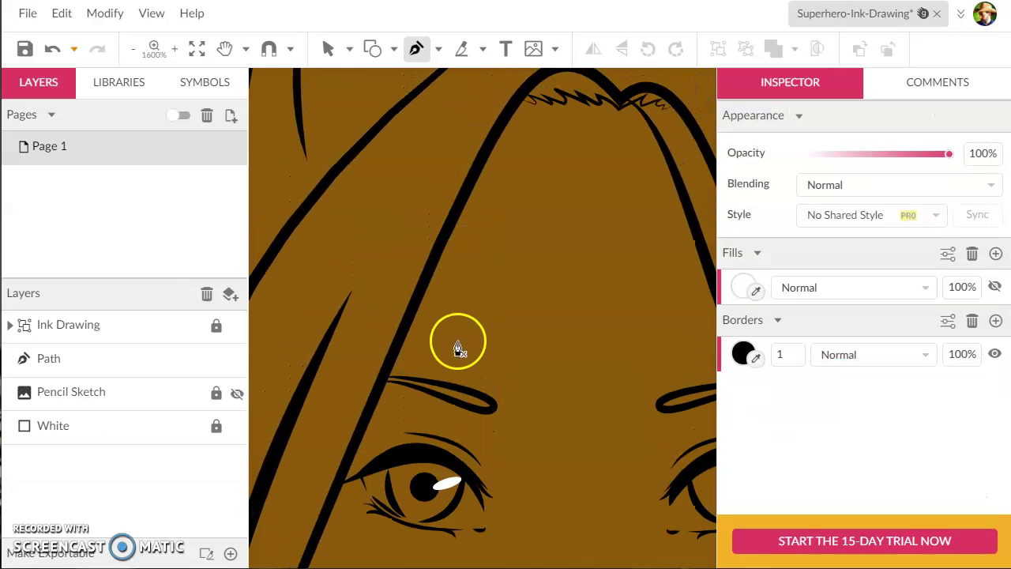
Step: Start a new Pen path for the face, tracing the hair strand's ink line from beside the eye up toward the hairline
scroll(322, 522, "down", 1)
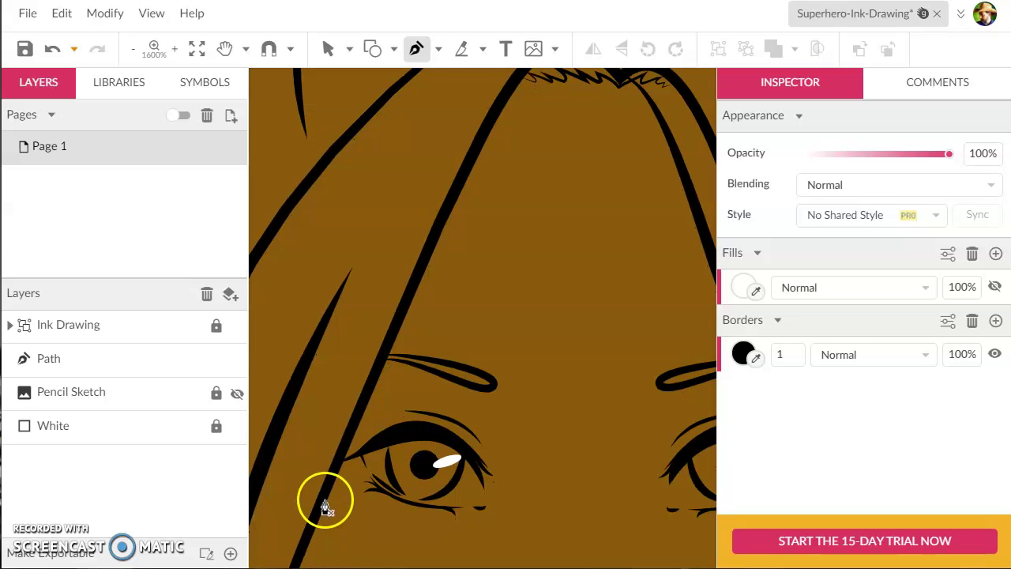
left_click(323, 493)
left_click(373, 382)
left_click(407, 300)
left_click(442, 216)
left_click(472, 150)
left_click(472, 150)
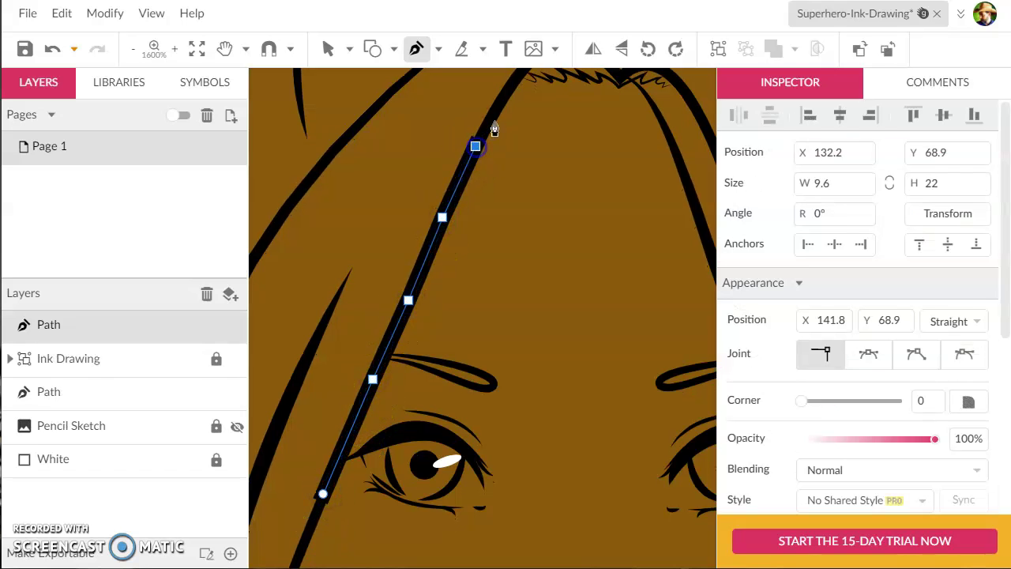
key("space")
left_click_drag(553, 140, 481, 291)
left_click(437, 250)
left_click_drag(437, 249, 440, 233)
Step: Set the face path's fill to a muted pink and hide the fill while tracing
key("ctrl+plus")
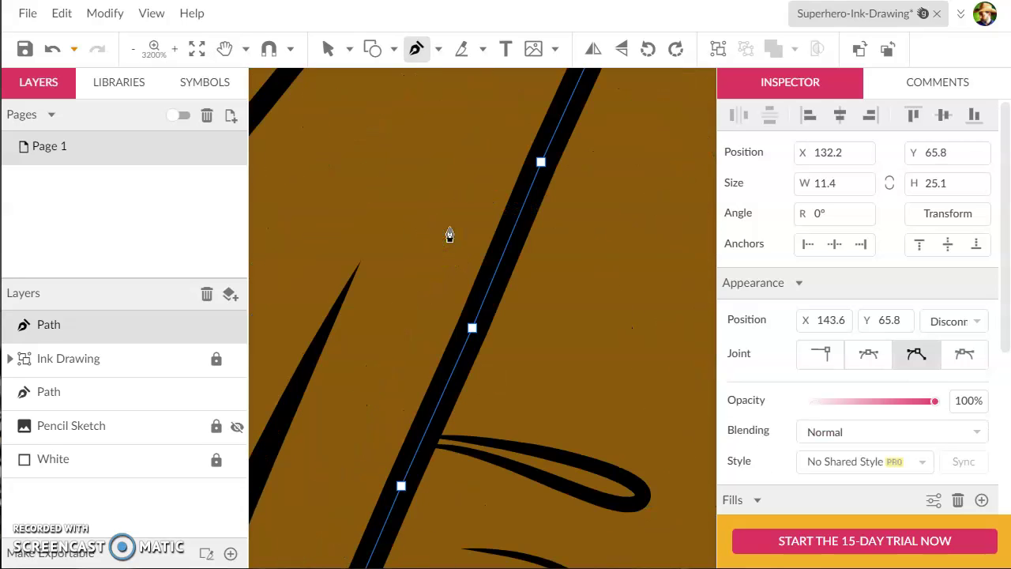
key("space")
left_click_drag(597, 180, 369, 489)
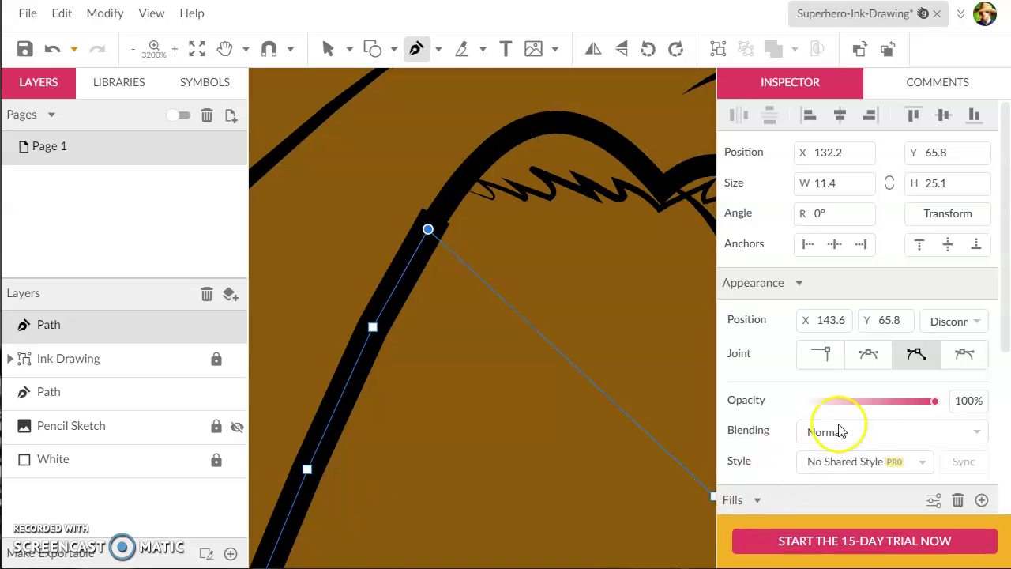
scroll(837, 425, "down", 5)
left_click(742, 275)
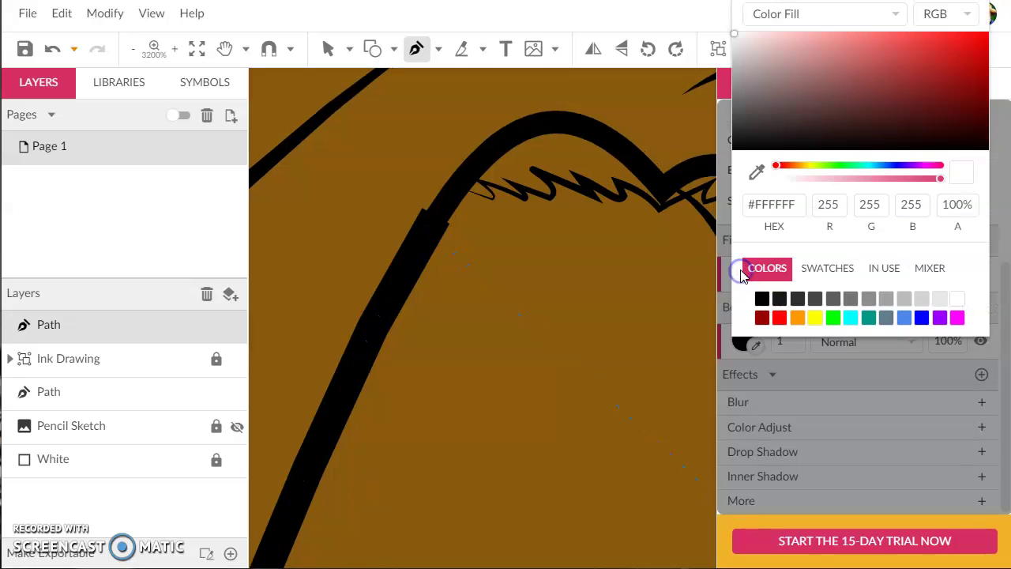
left_click_drag(490, 276, 474, 271)
left_click(837, 369)
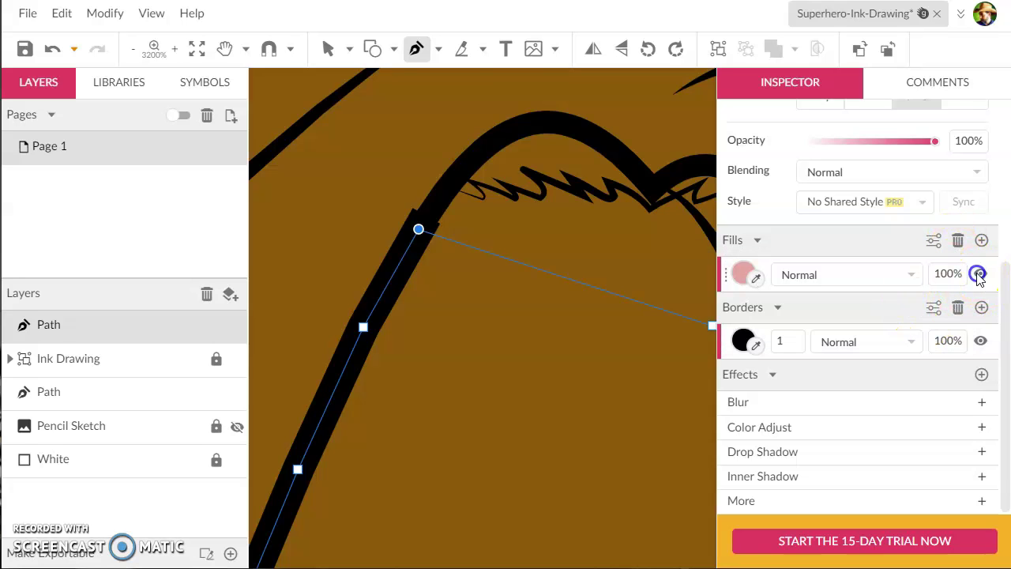
Step: Set the face path's border color to light pink #F4BBBB and its border width to 0.2
left_click(739, 340)
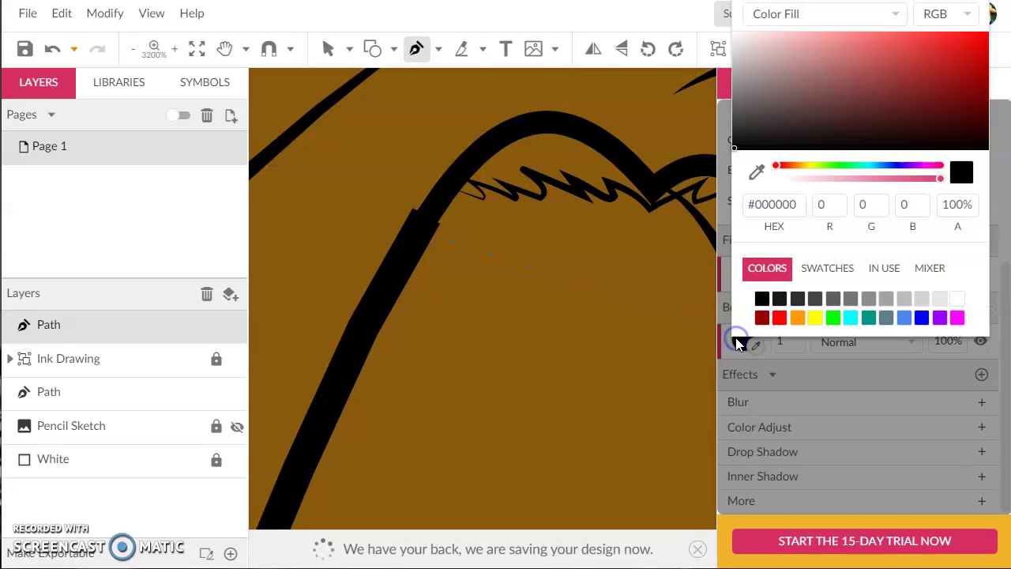
left_click(784, 32)
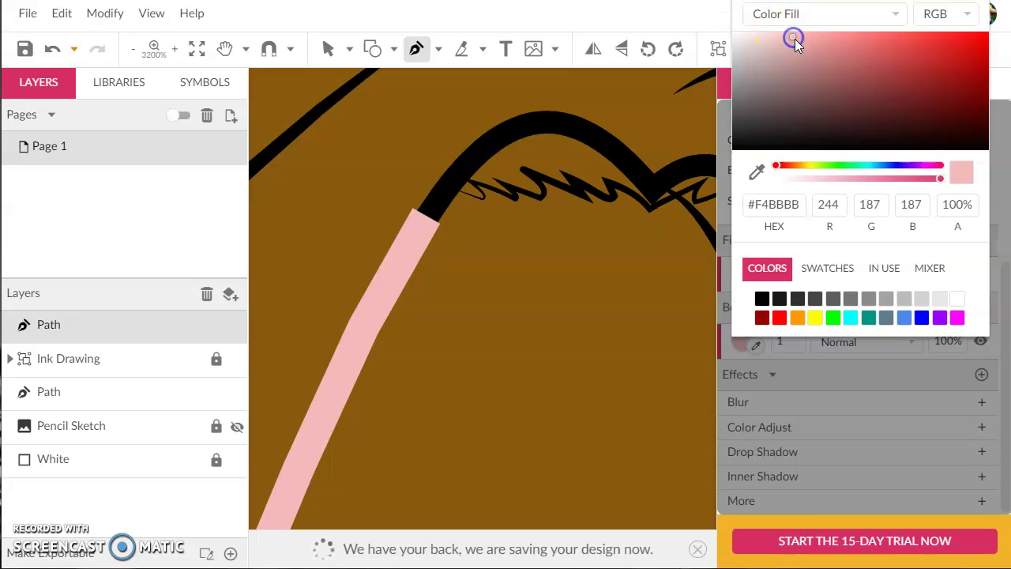
left_click(794, 339)
key("BackSpace")
type("0.2")
key("Return")
Step: Continue the face path up the hair strand and across the jagged hairline to the parting at the forehead
left_click(368, 345)
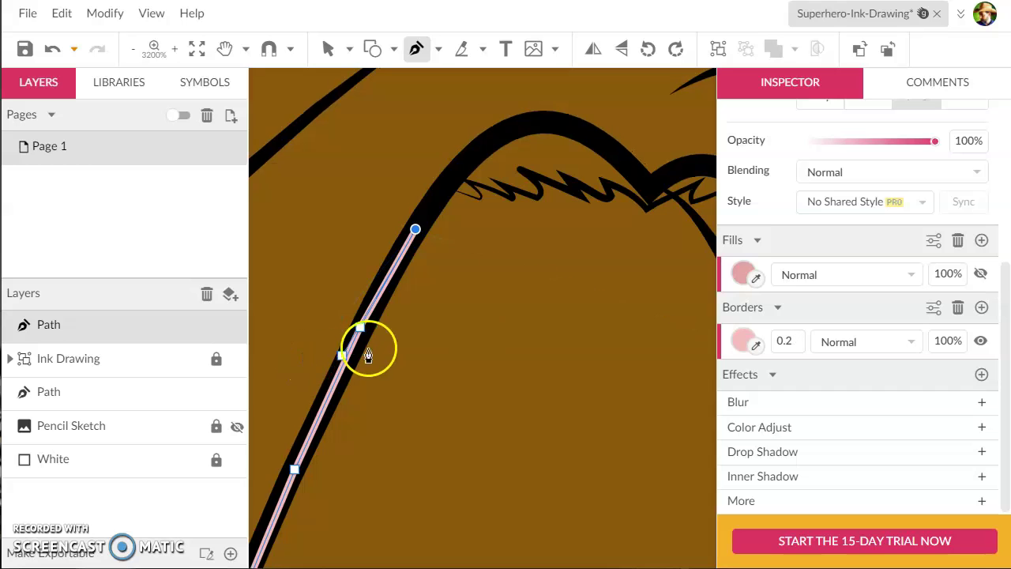
left_click(446, 192)
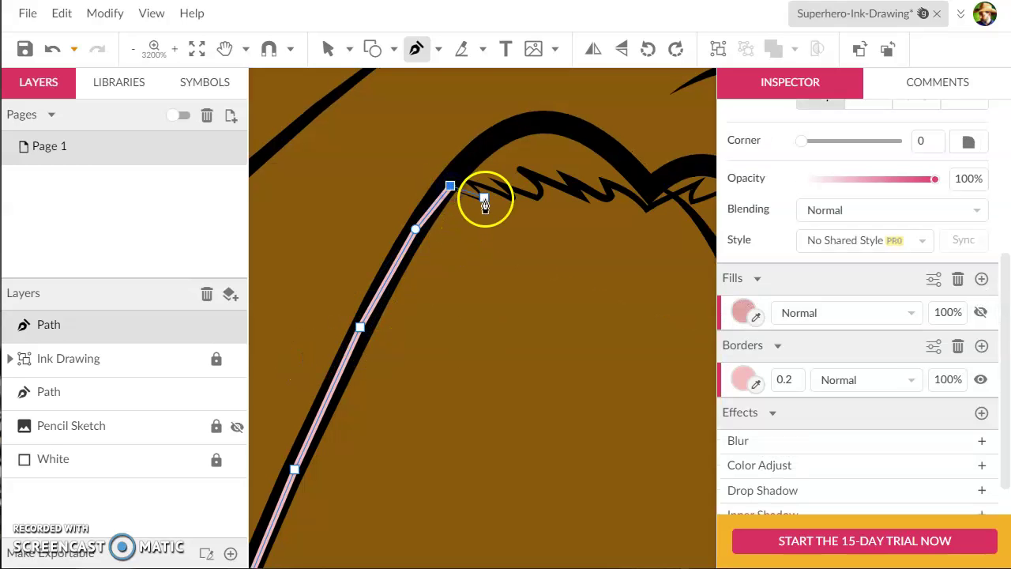
left_click(479, 198)
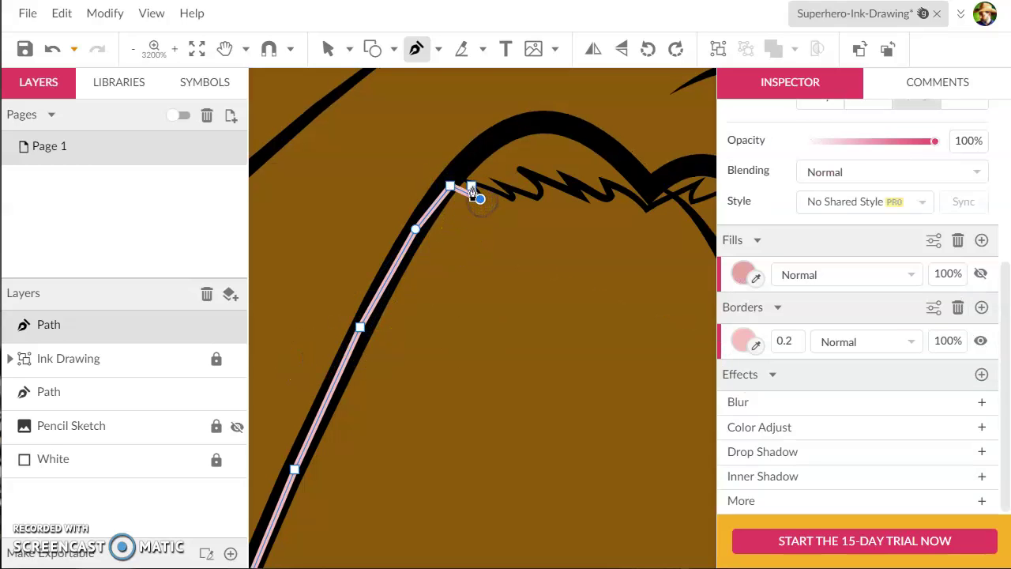
left_click(507, 197)
left_click(534, 201)
left_click(537, 188)
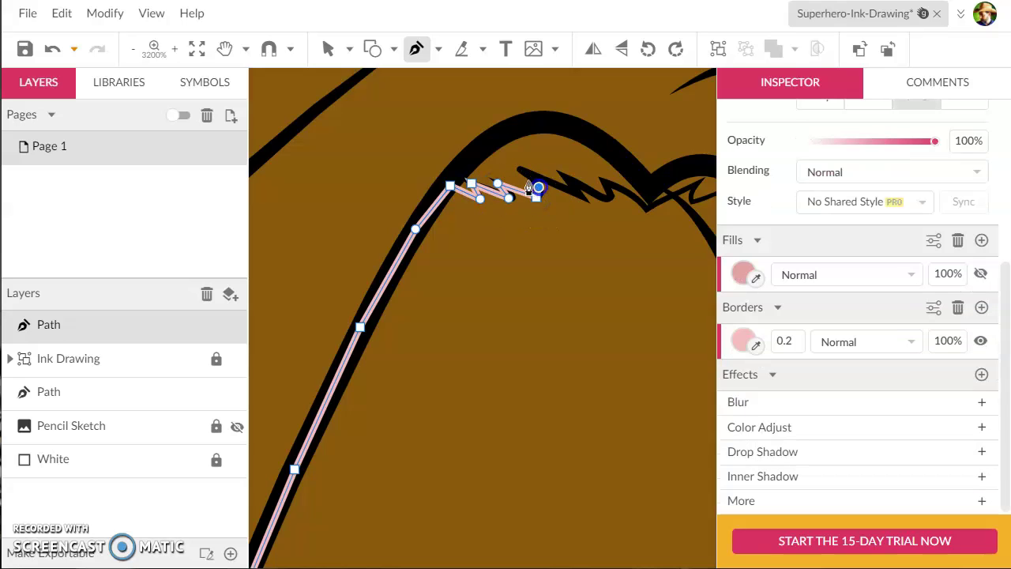
left_click(584, 200)
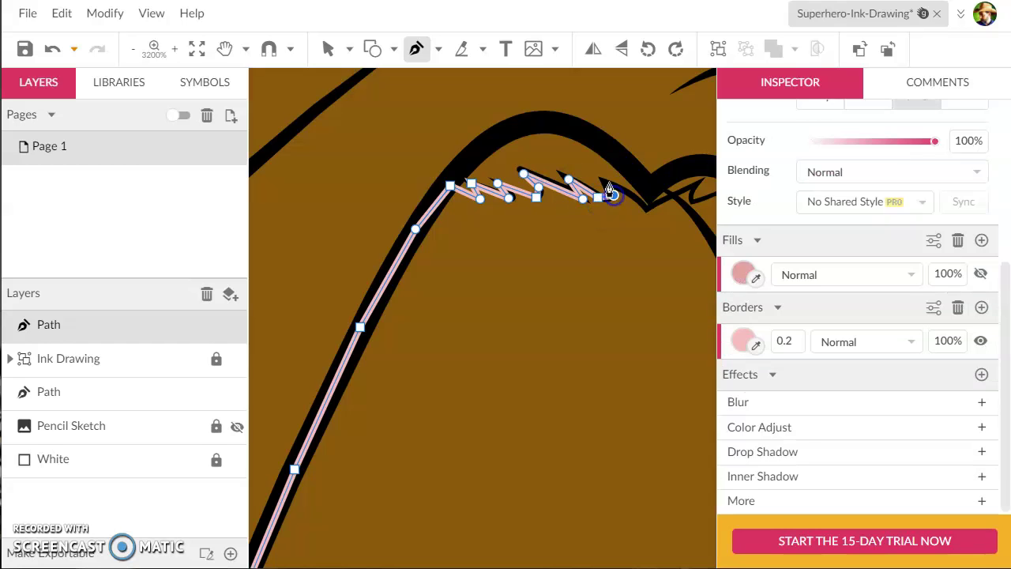
left_click(643, 199)
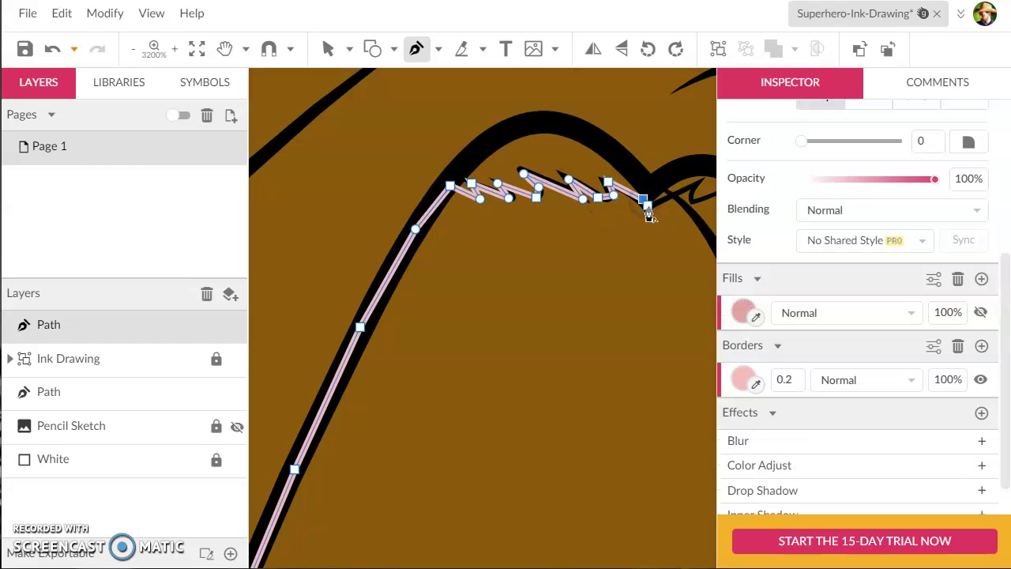
scroll(647, 209, "right", 1)
left_click(635, 208)
left_click(659, 197)
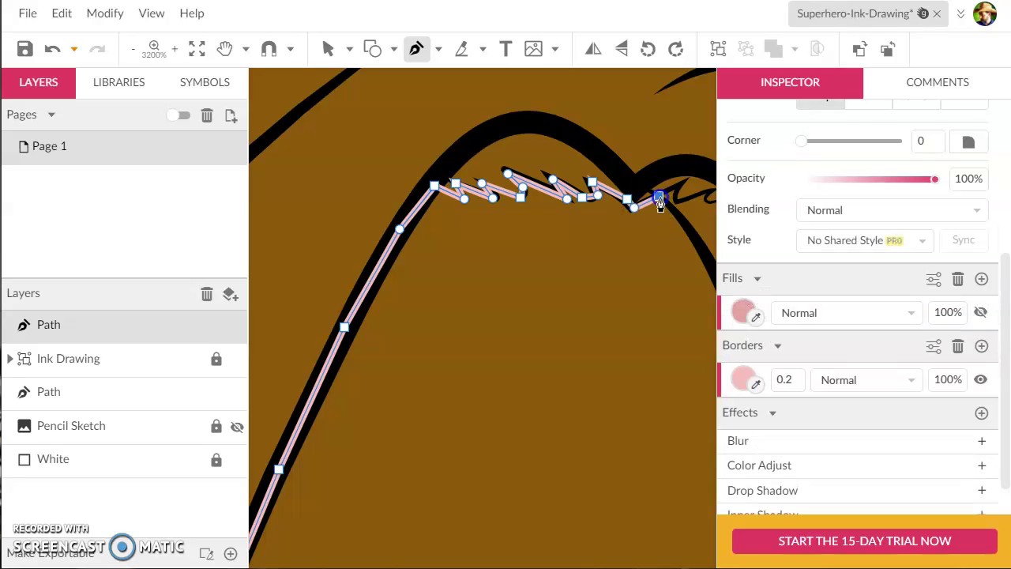
Step: Continue the face path down the right hair strand's inner ink line from the parting to the right eyebrow
scroll(664, 205, "right", 1)
key("space")
left_click_drag(643, 240, 487, 187)
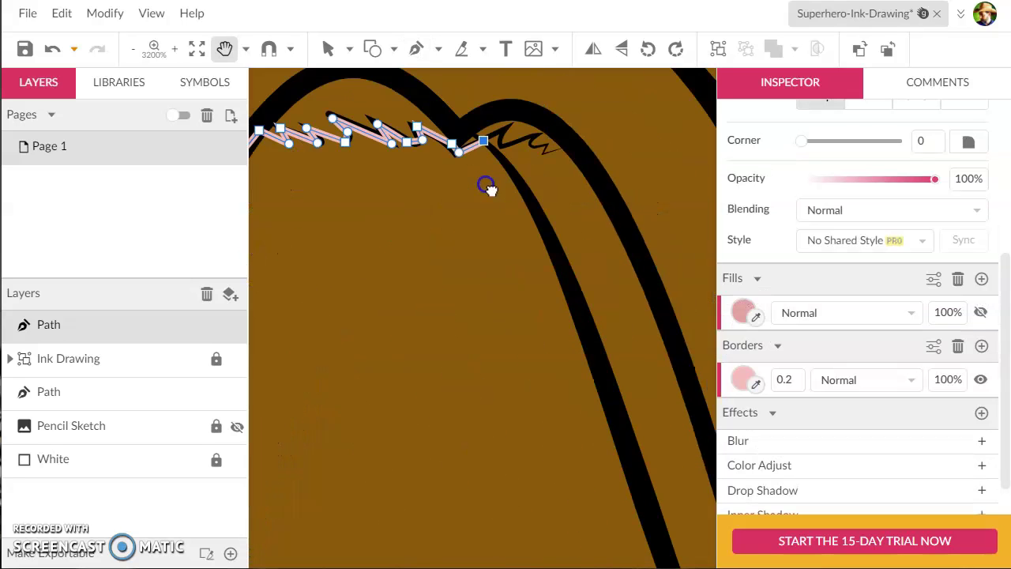
left_click(504, 158)
left_click(546, 235)
left_click(588, 352)
left_click(622, 444)
key("space")
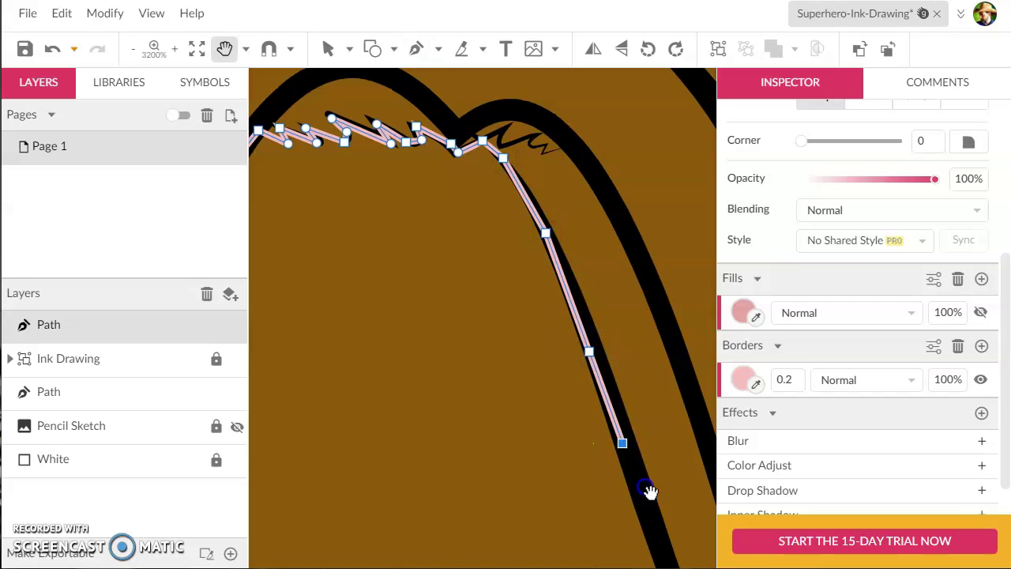
left_click_drag(649, 491, 469, 229)
left_click(468, 255)
left_click(533, 414)
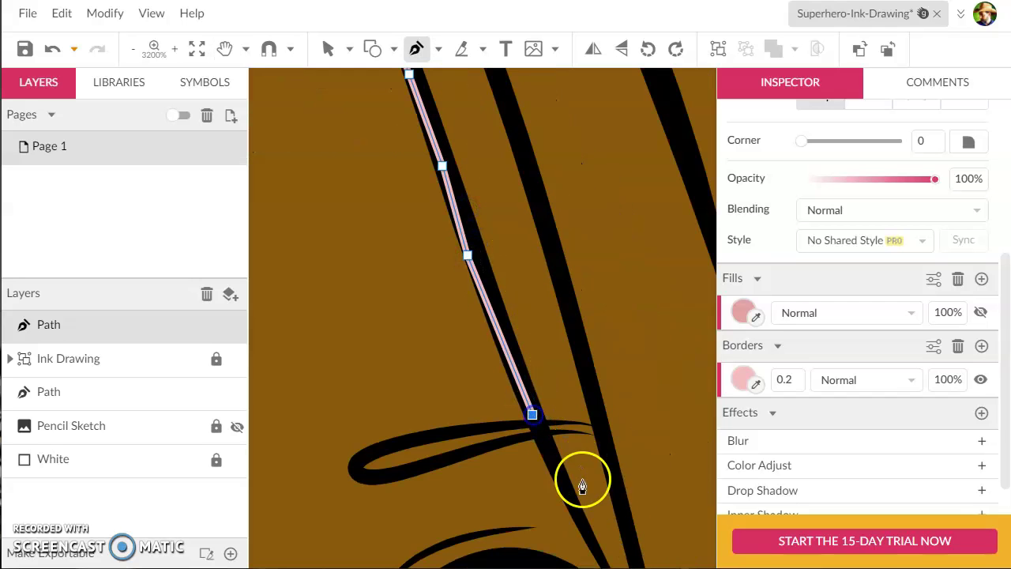
Step: Extend the face path past the right eye's outer corner and down the hair line beside the cheek
key("space")
left_click_drag(582, 486, 537, 245)
left_click(514, 237)
left_click(552, 283)
left_click(570, 324)
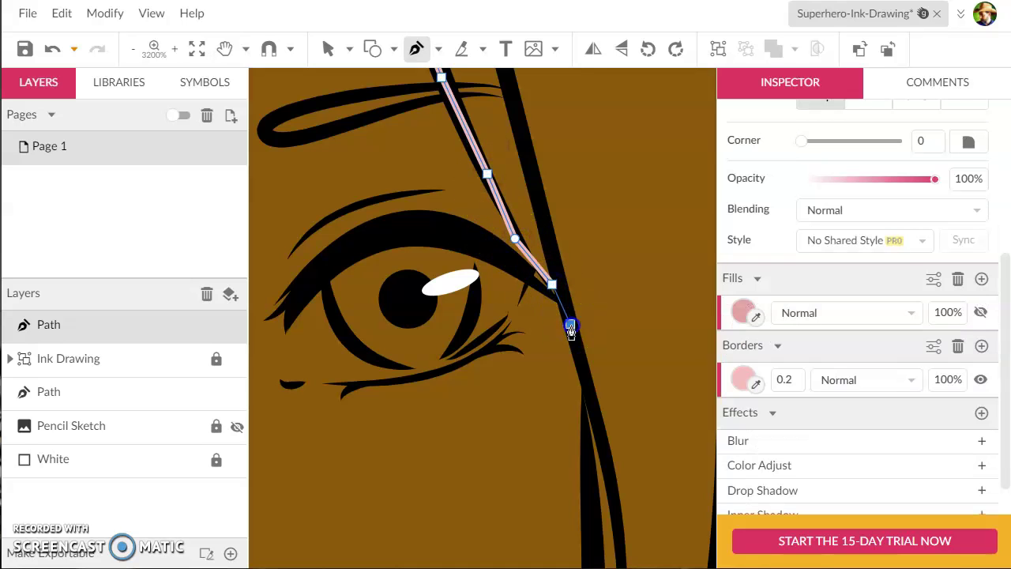
key("space")
left_click_drag(596, 415, 664, 225)
left_click(657, 224)
left_click(653, 276)
Step: Trace the face path along the lower right cheek and jaw, following the hair's ink lines toward the chin
key("space")
left_click_drag(659, 378, 650, 210)
left_click_drag(643, 258, 638, 195)
key("space")
left_click(635, 174)
left_click(616, 199)
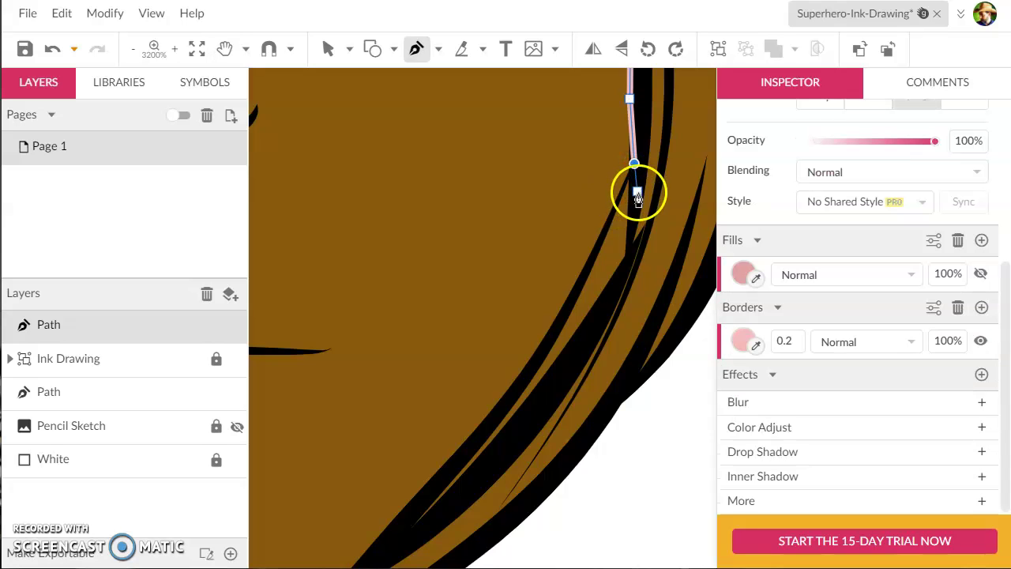
left_click(630, 213)
left_click(587, 333)
left_click(503, 434)
Step: Carry the face path from the right jaw around the chin, keeping its points on the thick chin line
left_click_drag(463, 467, 629, 96)
left_click_drag(591, 153, 587, 168)
left_click_drag(508, 237, 521, 192)
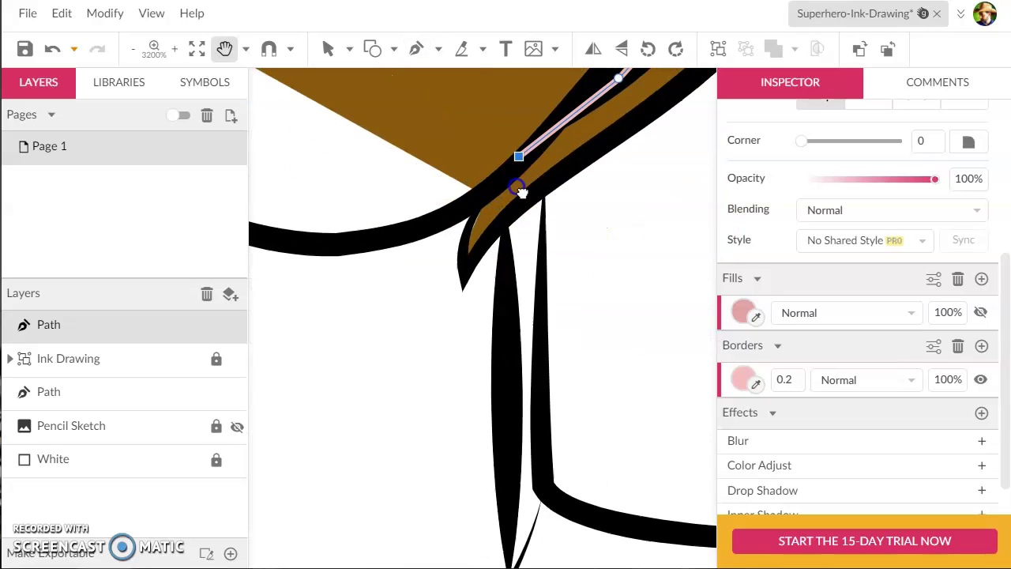
key("p")
left_click(478, 197)
left_click_drag(411, 233, 576, 290)
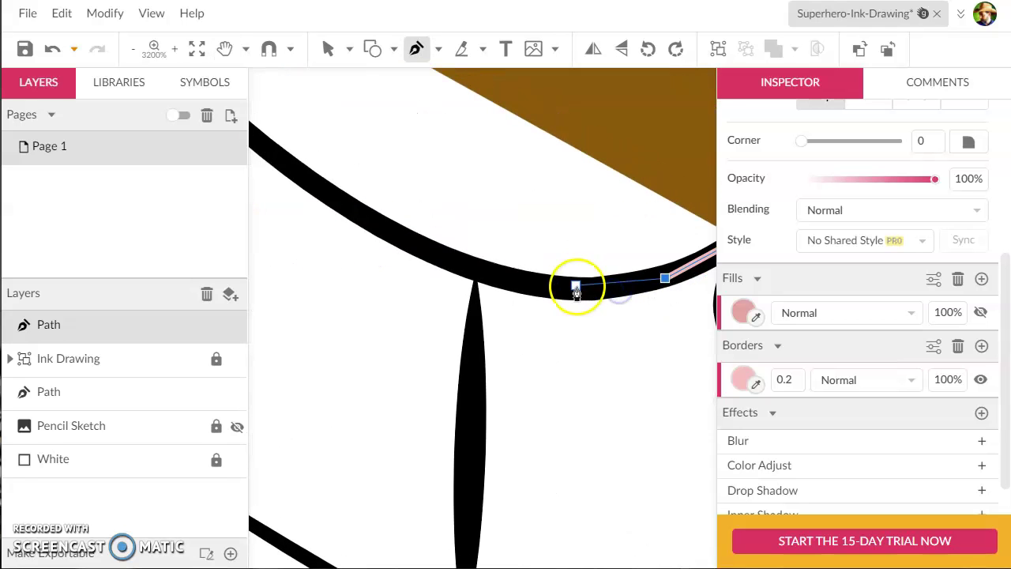
left_click(451, 255)
left_click(366, 214)
key("space")
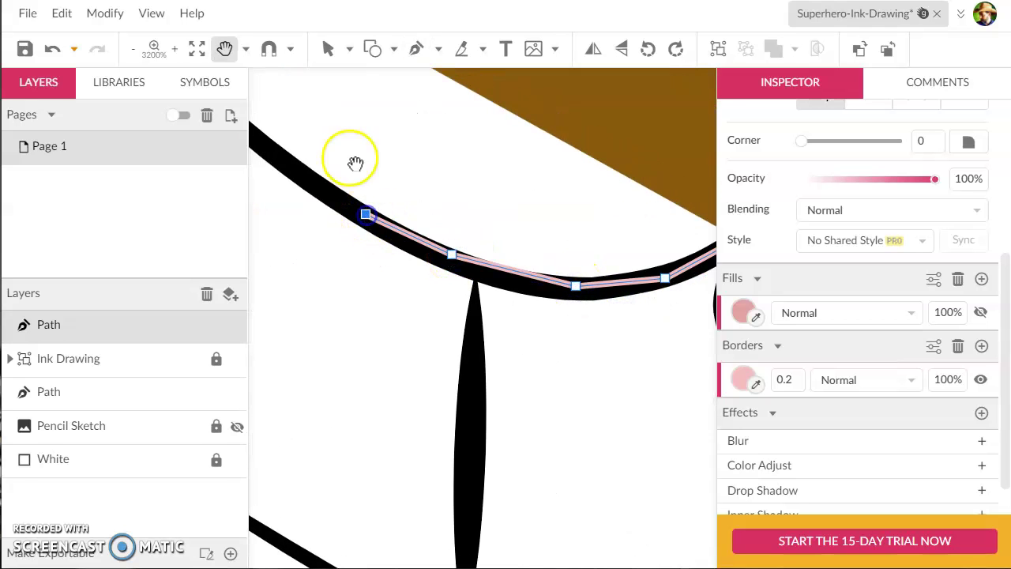
Step: Extend the face path up the left jawline to where it meets the hanging hair strands
left_click_drag(356, 162, 695, 318)
left_click(586, 297)
left_click(472, 181)
scroll(400, 103, "up", 2)
left_click(410, 143)
key("space")
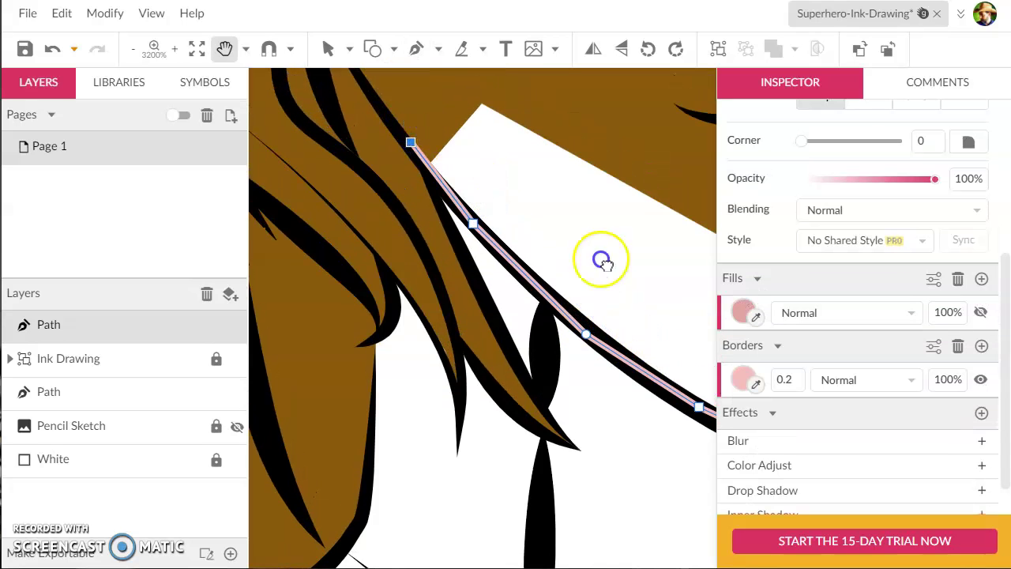
Step: Trace the left cheek up along the hair line, close the face path at its starting point and show its fill
left_click_drag(602, 261, 824, 500)
left_click(580, 316)
left_click(545, 249)
left_click(523, 205)
left_click(541, 133)
key("space")
left_click_drag(561, 106, 449, 336)
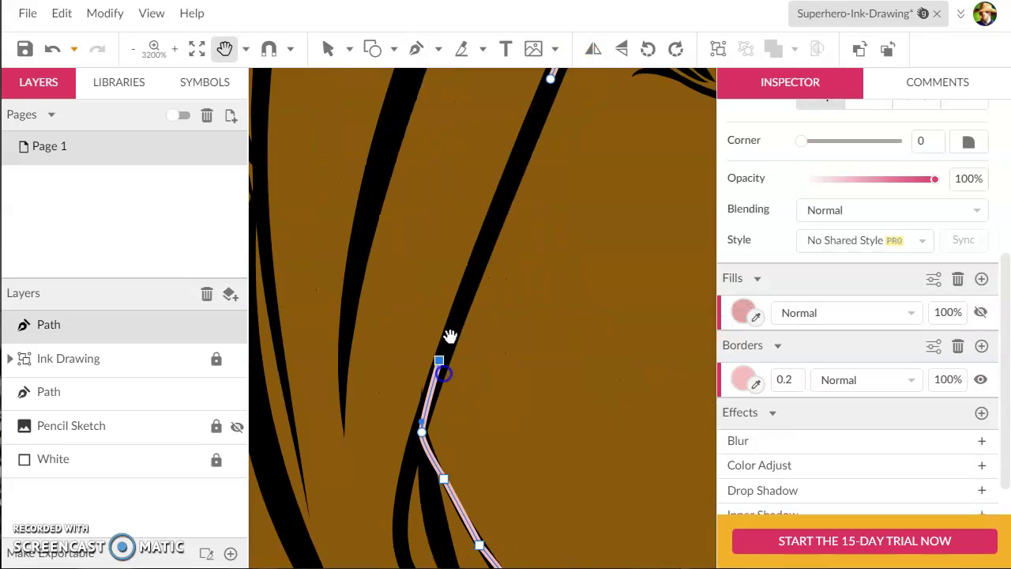
left_click(493, 231)
key("space")
left_click_drag(492, 233, 433, 347)
left_click_drag(482, 207, 483, 196)
left_click(483, 193)
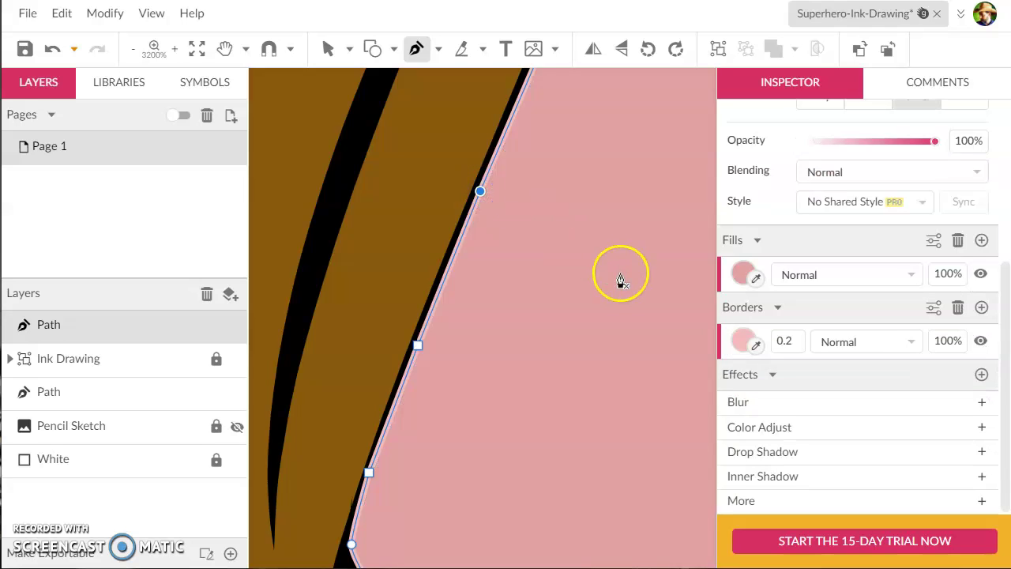
Step: Change the face path's fill to the yellow-orange skin tone #F0C76F
scroll(620, 281, "down", 6)
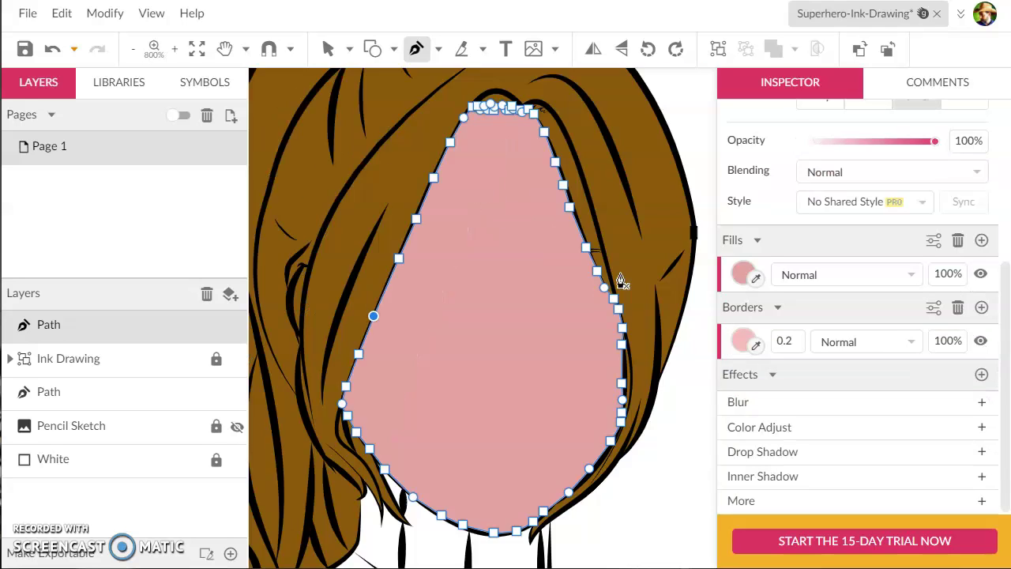
left_click(740, 268)
left_click(799, 164)
left_click_drag(805, 168, 797, 172)
left_click(837, 37)
left_click_drag(835, 38, 882, 40)
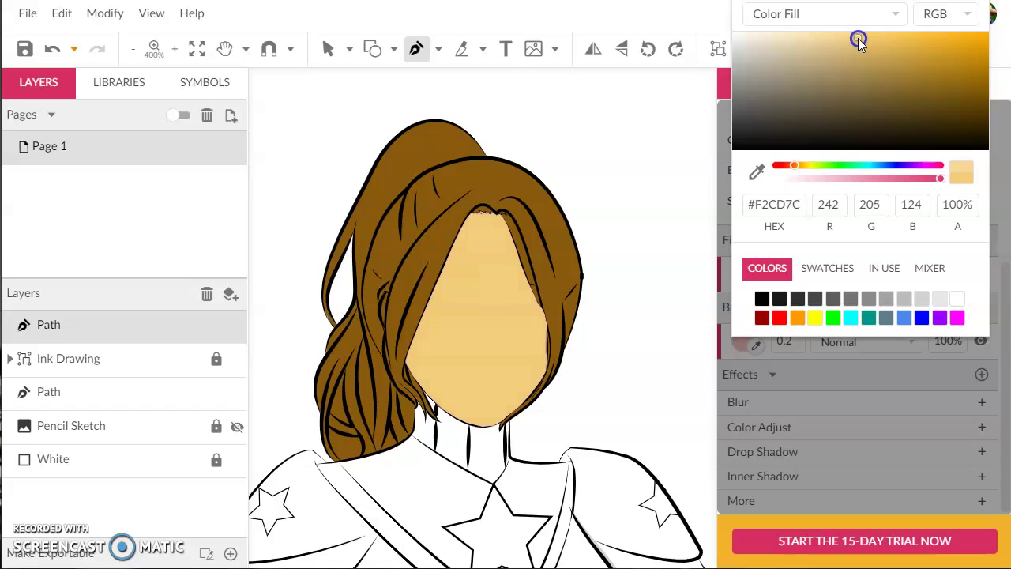
left_click_drag(871, 38, 869, 39)
left_click(811, 376)
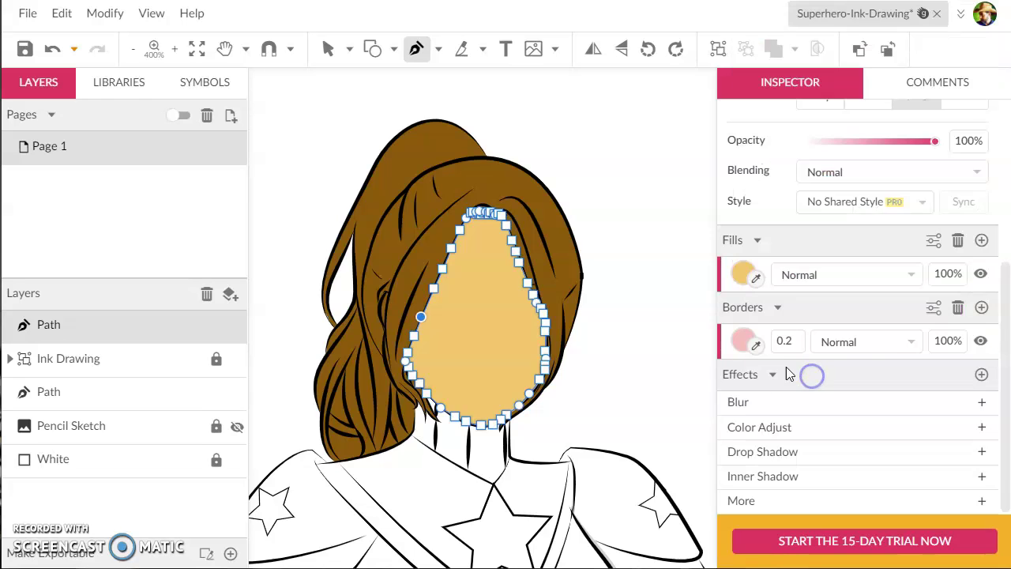
Step: Remove the face path's border and move the path beneath the Ink Drawing layer
scroll(688, 338, "right", 2)
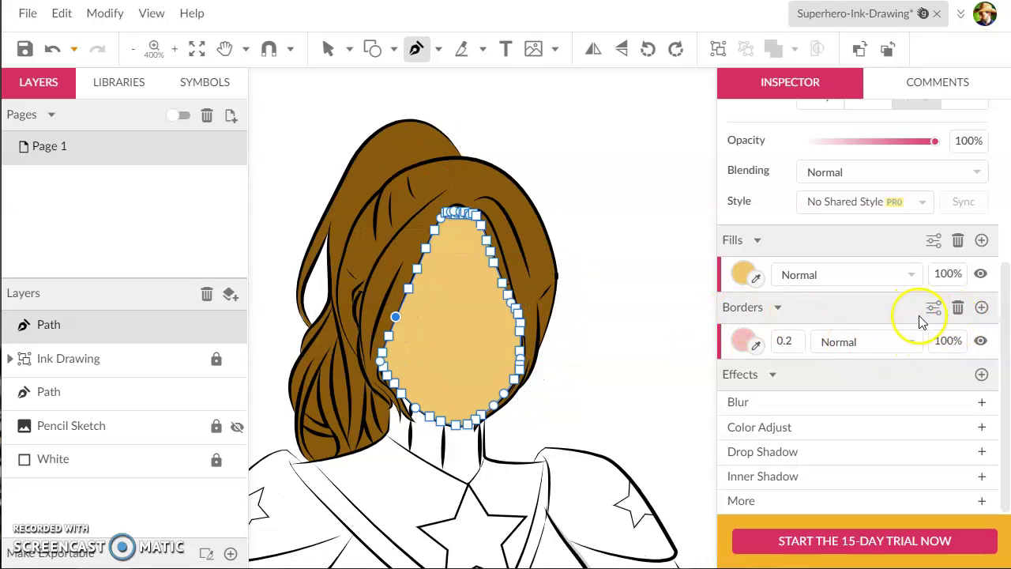
left_click(957, 307)
scroll(638, 384, "right", 1)
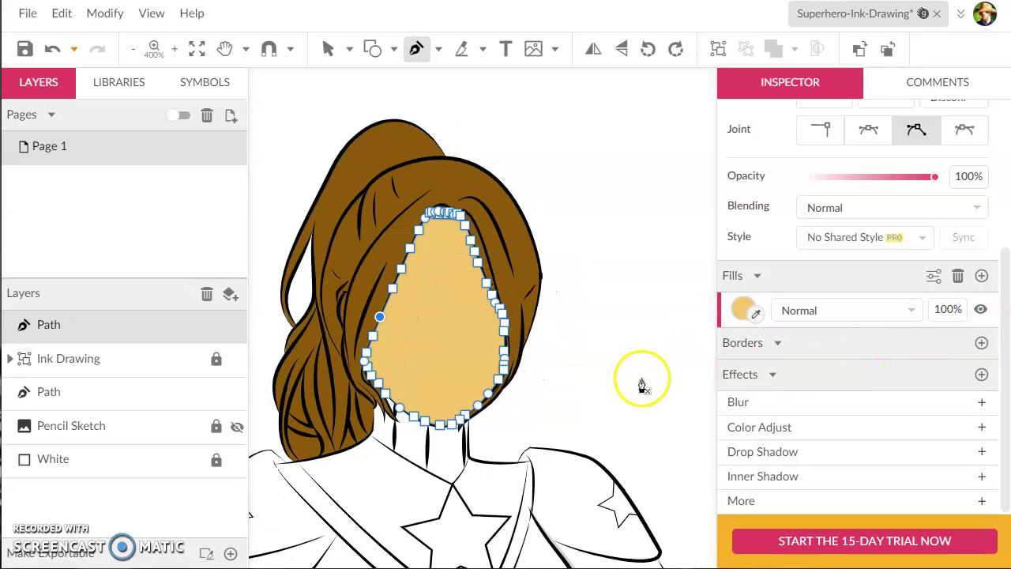
scroll(475, 373, "left", 1)
left_click_drag(69, 335, 79, 382)
scroll(289, 162, "left", 1)
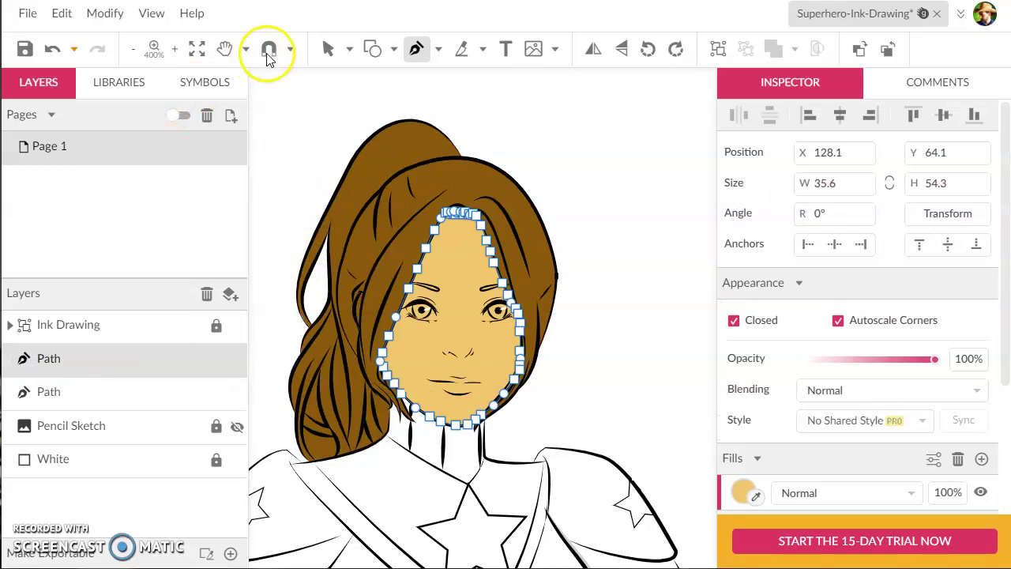
Step: Shift the face fill's hue toward orange to #F0B46F and leave nothing selected
scroll(679, 332, "right", 1)
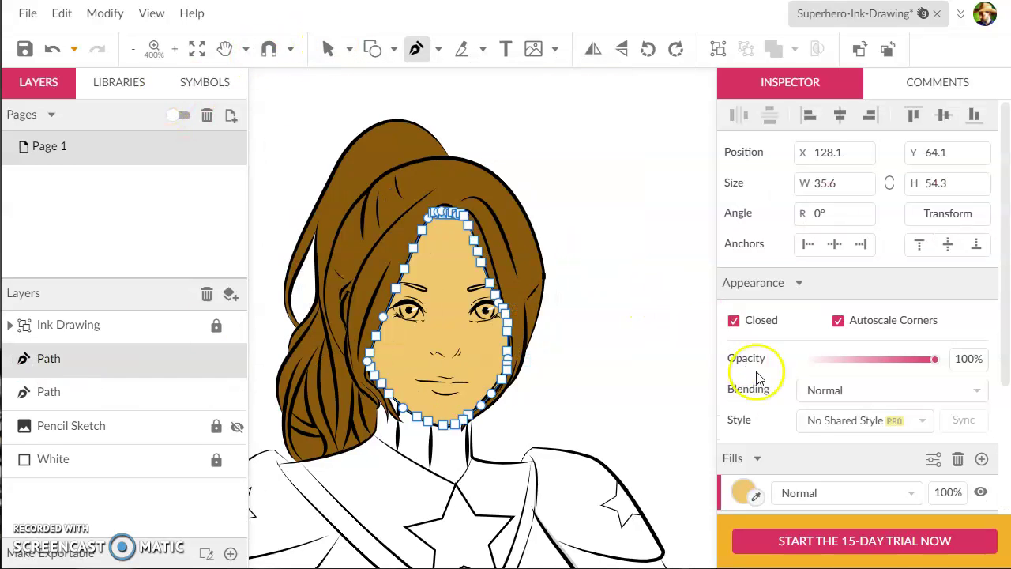
scroll(840, 422, "down", 5)
left_click(744, 308)
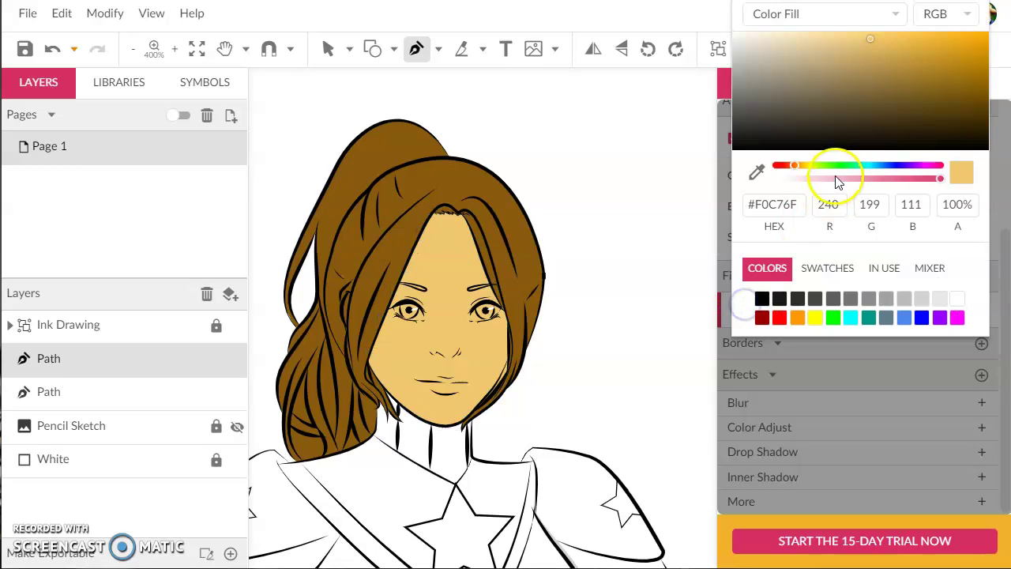
left_click_drag(792, 172, 789, 169)
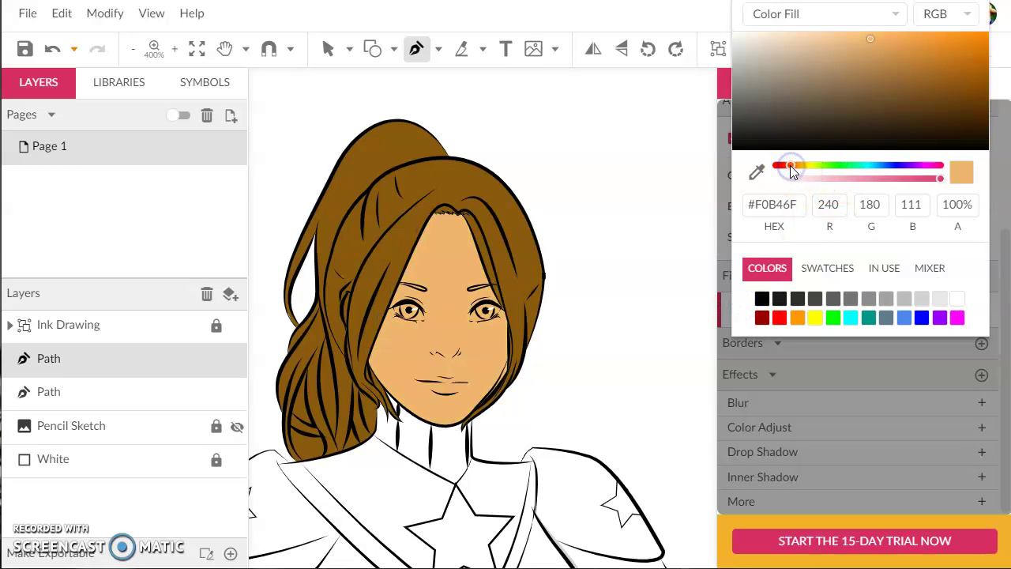
scroll(672, 169, "right", 1)
scroll(443, 110, "up", 1)
left_click(328, 49)
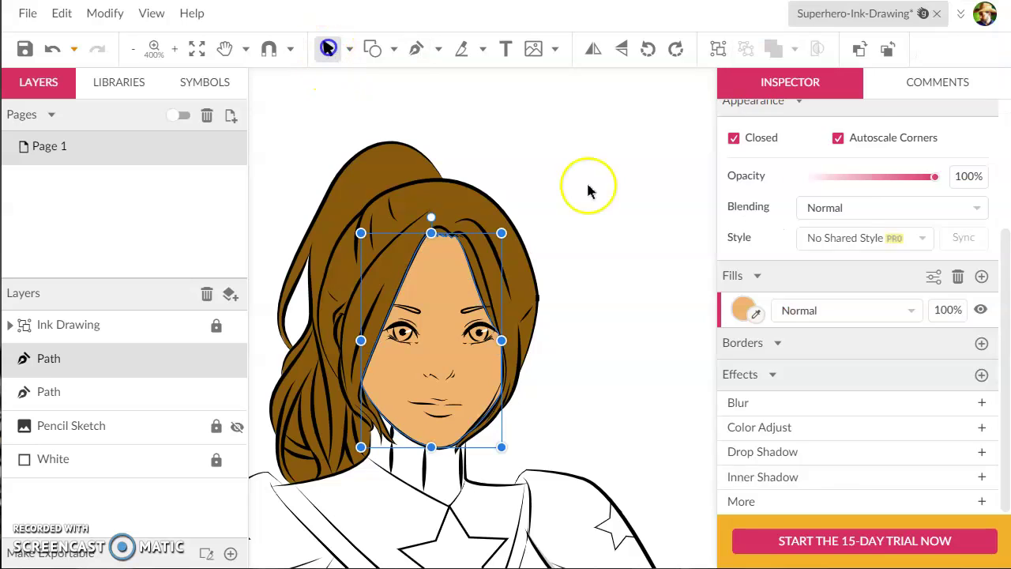
left_click(587, 187)
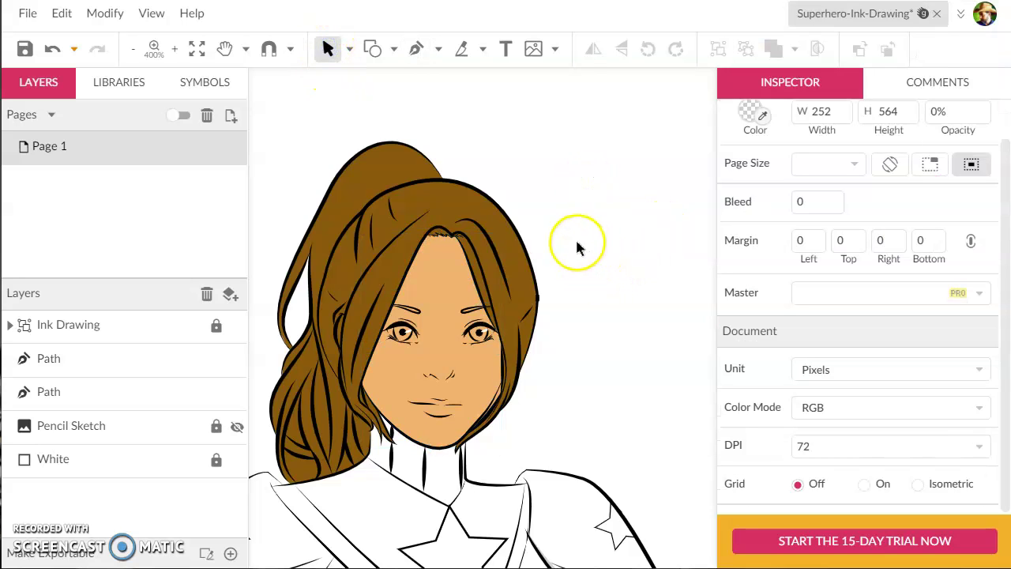
Step: Start a Pen path on the left eye, tracing from its outer corner along the upper lid
key("space")
left_click_drag(578, 199, 644, 166)
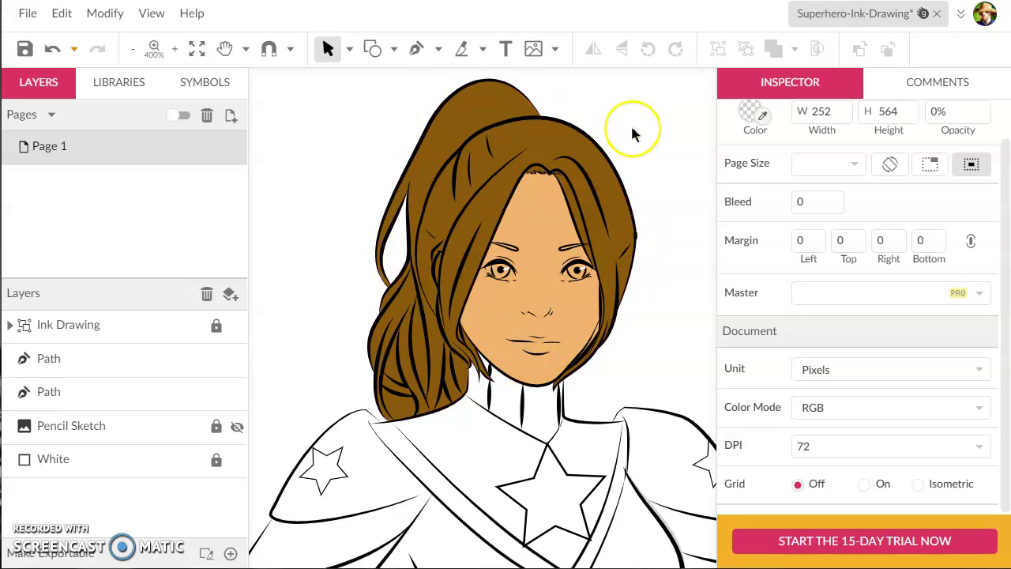
scroll(683, 262, "up", 4)
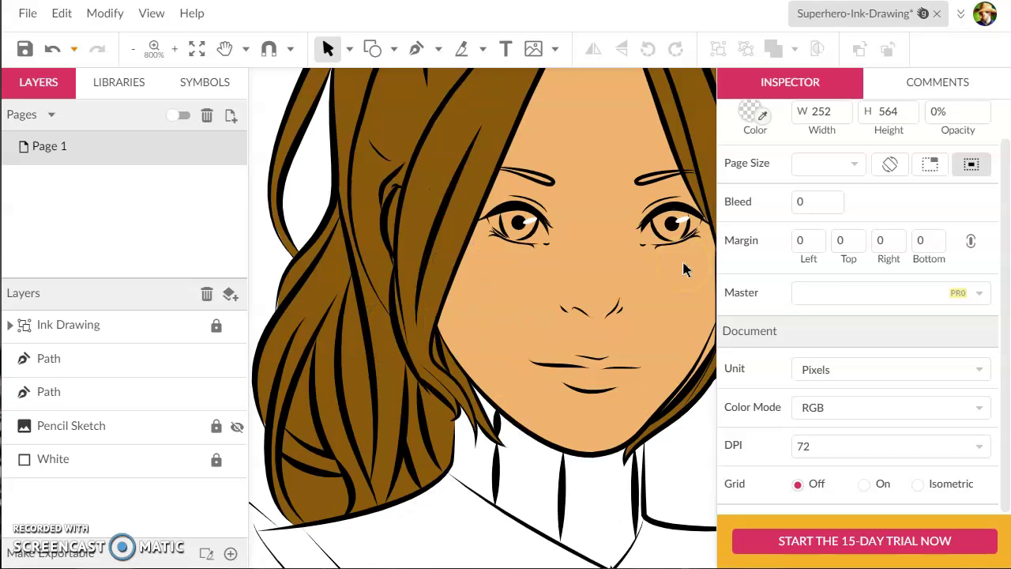
key("space")
left_click_drag(562, 203, 455, 374)
scroll(508, 350, "up", 2)
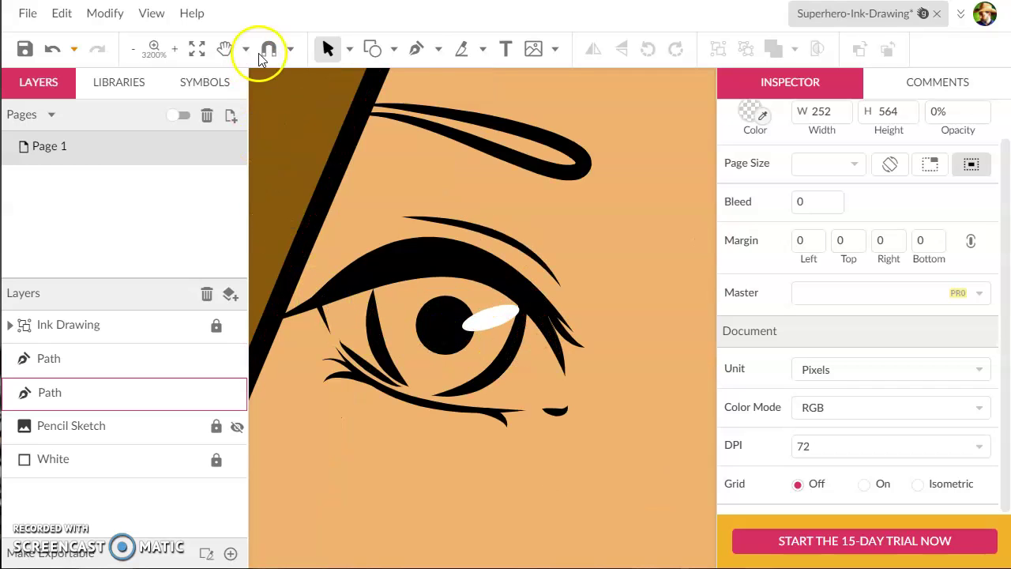
left_click(417, 51)
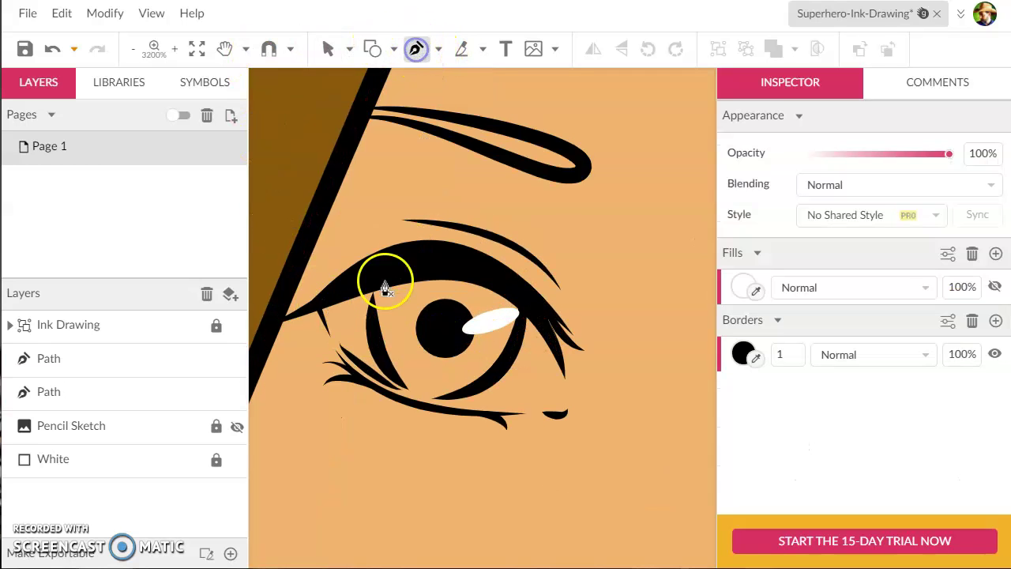
left_click(322, 300)
left_click(466, 263)
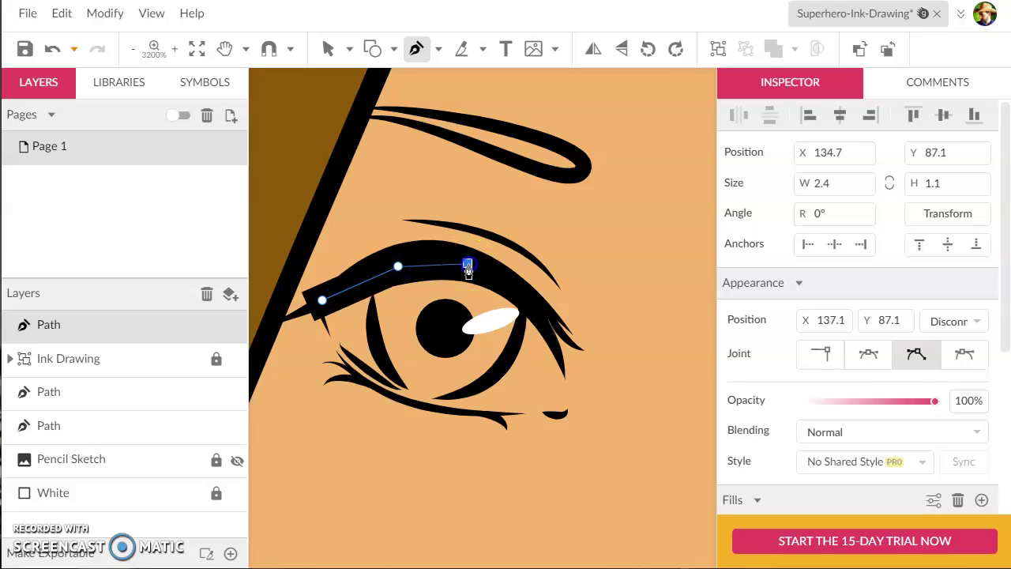
Step: Set the eye path's border width to 0.2 and its color to light pink #F7AEAE
scroll(846, 373, "down", 4)
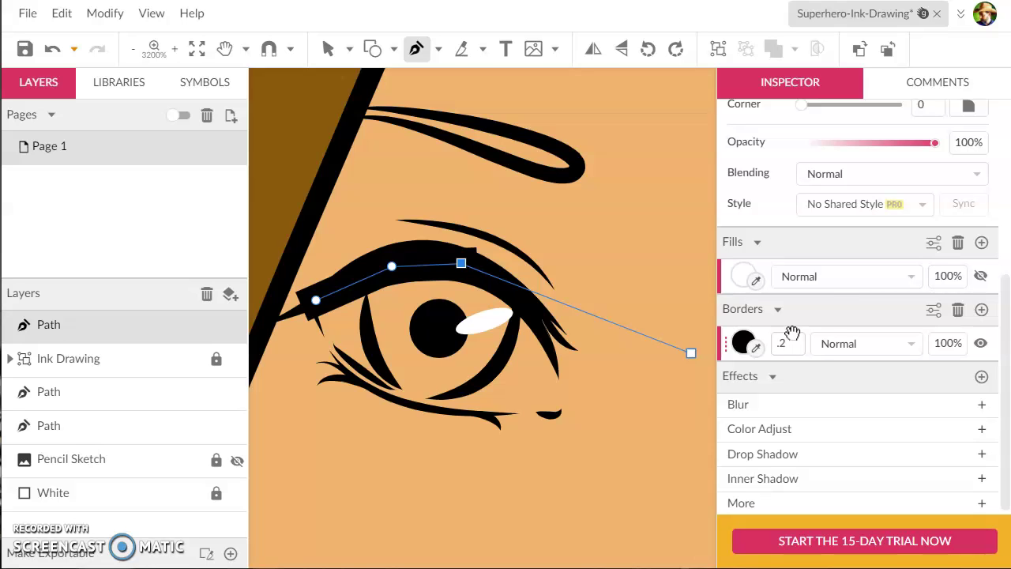
left_click(792, 332)
type(".2")
key("Return")
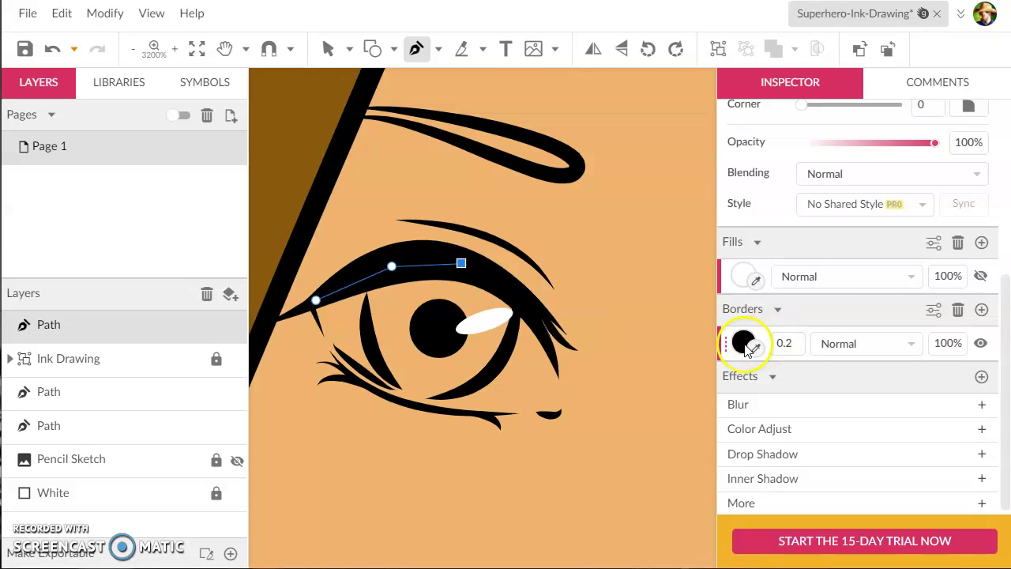
left_click(744, 343)
left_click(807, 36)
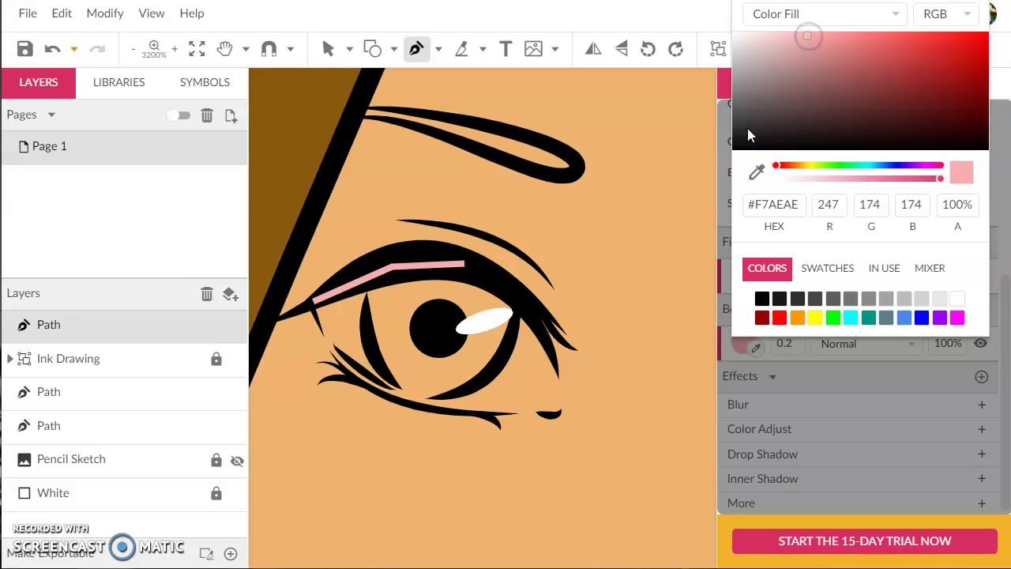
Step: Continue the eye path along the rest of the upper lid and down around the inner corner
left_click(463, 269)
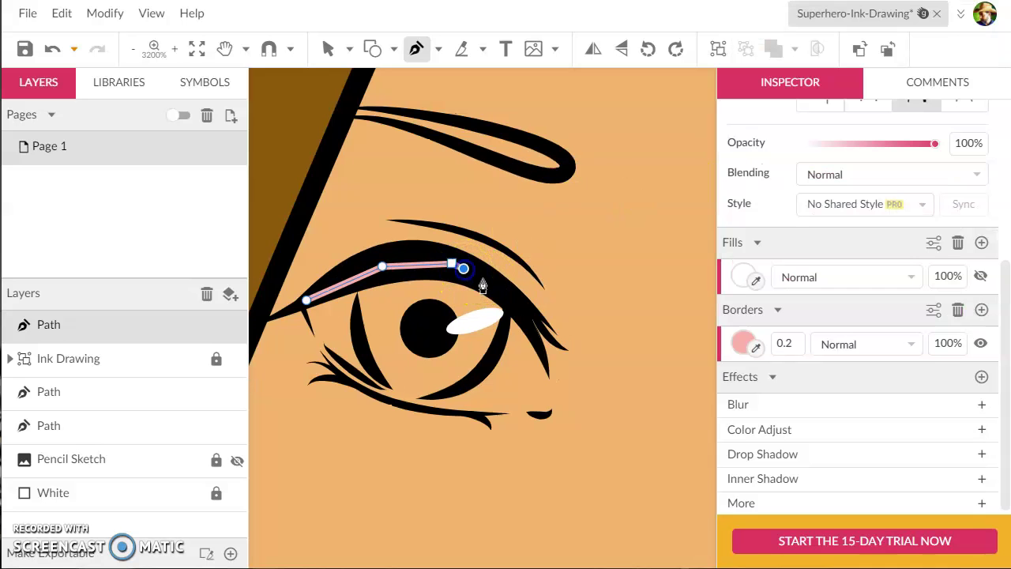
left_click(503, 297)
left_click(535, 327)
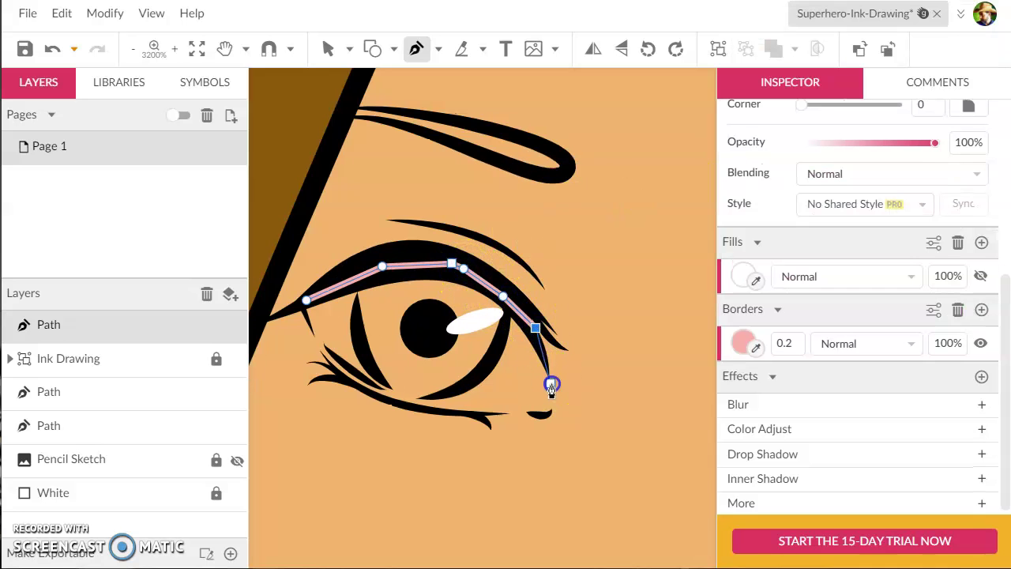
left_click(557, 409)
left_click(540, 411)
Step: Trace the lower lid back to the outer corner and close the eye path at its starting point
left_click(507, 412)
left_click(461, 415)
left_click(393, 404)
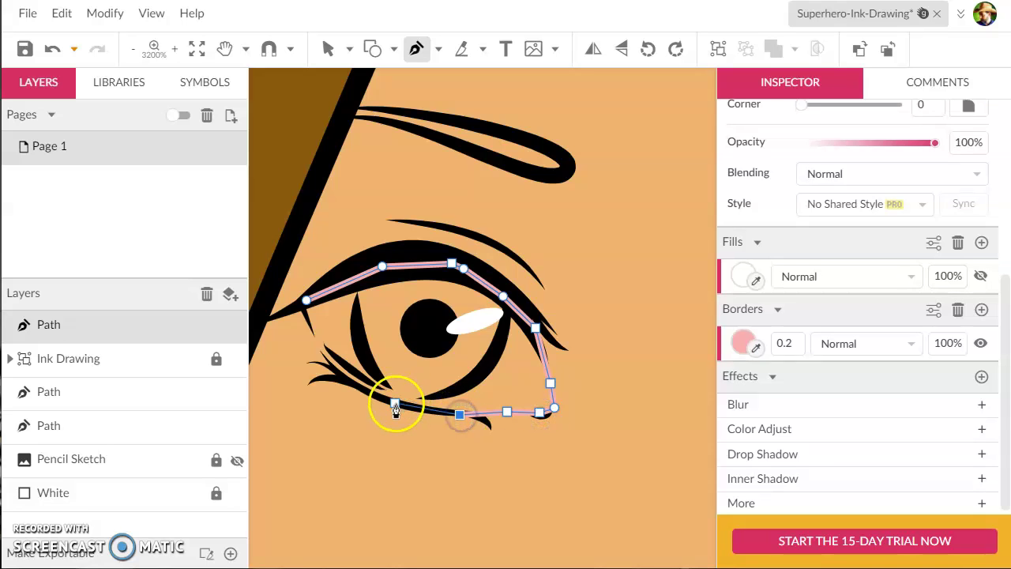
left_click(355, 385)
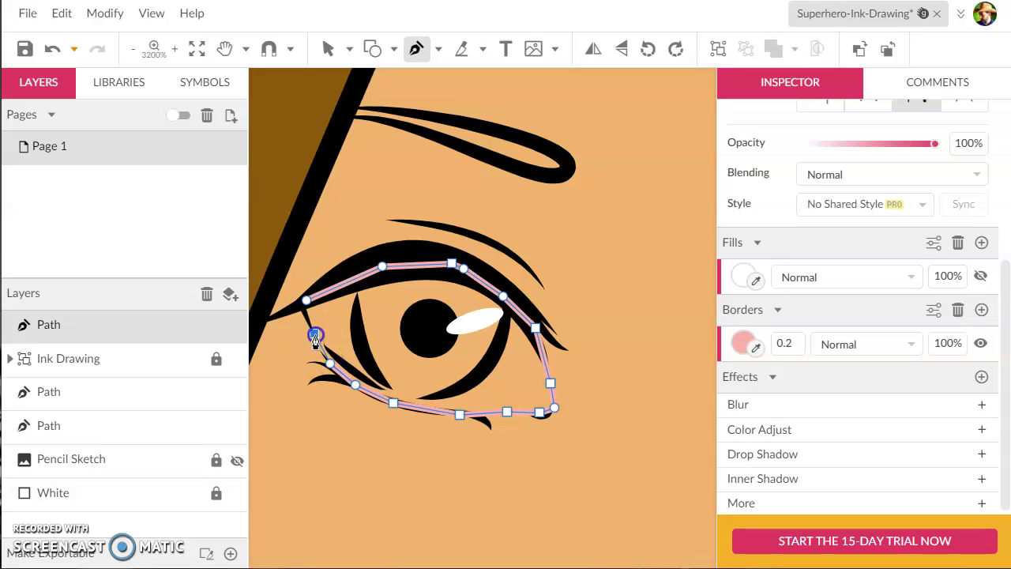
left_click(314, 336)
left_click(305, 303)
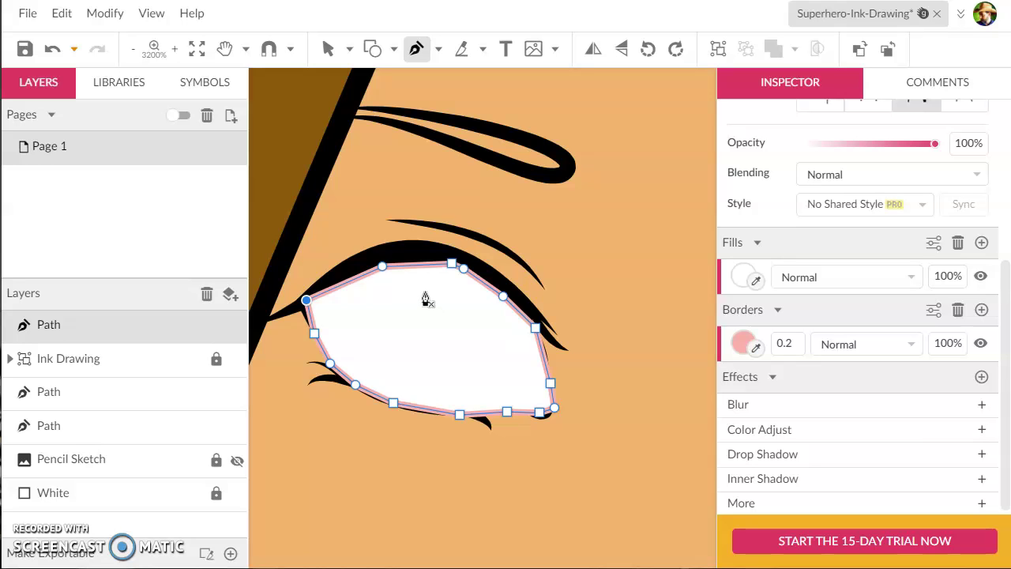
Step: Change the eye path's fill to the warm off-white #FBF0DF
scroll(625, 276, "right", 1)
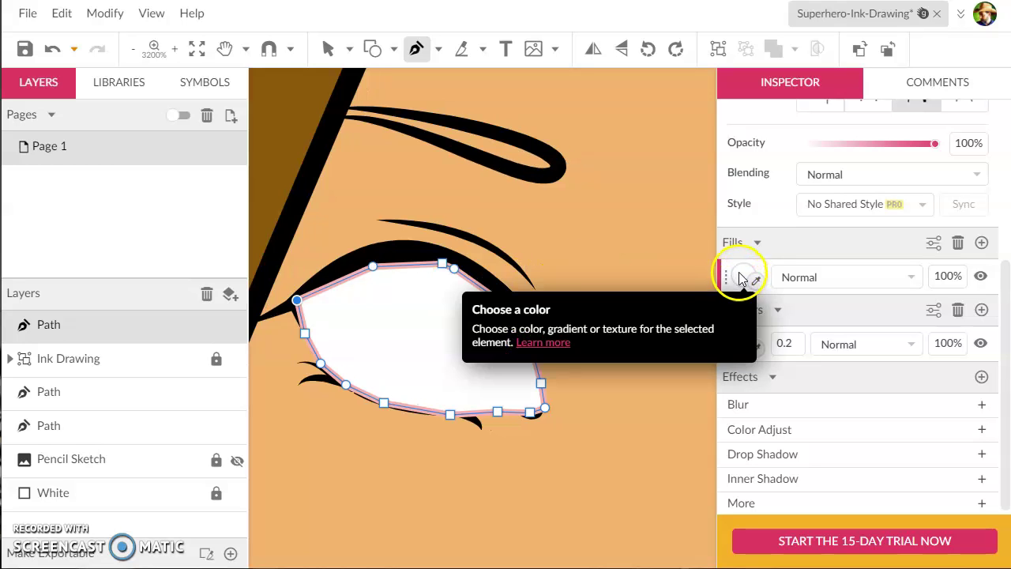
left_click(743, 277)
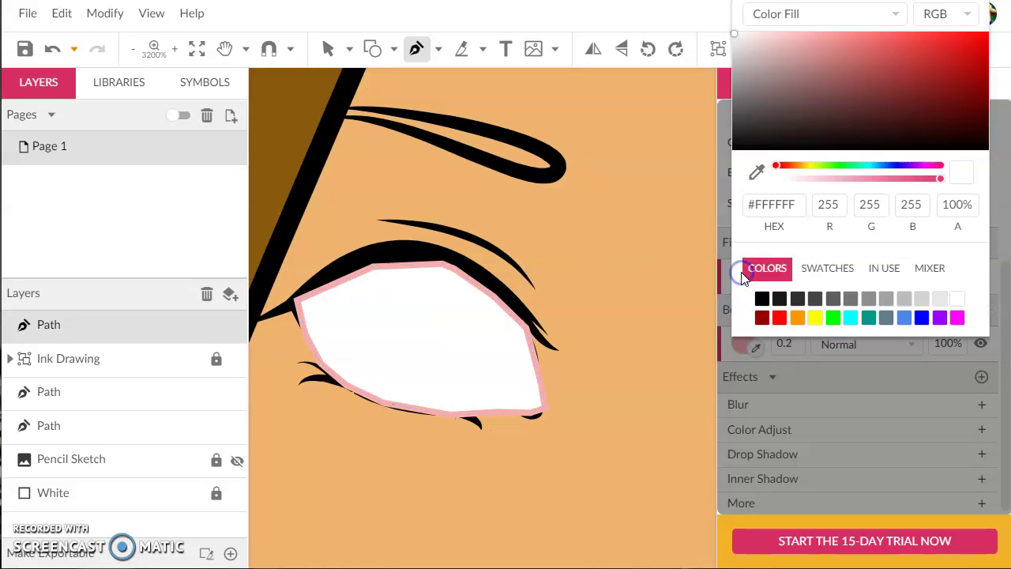
left_click(793, 164)
left_click(753, 35)
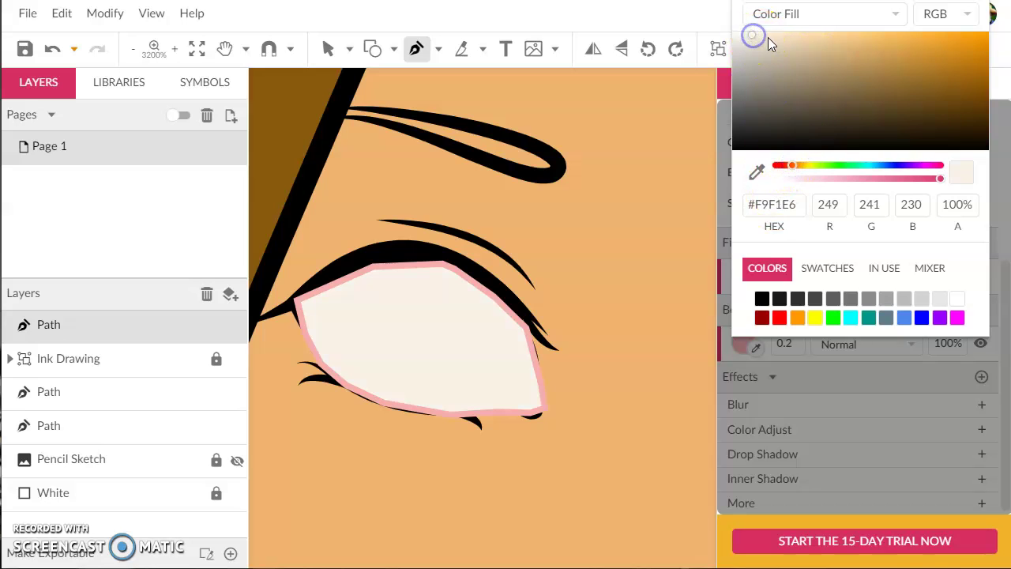
left_click(766, 38)
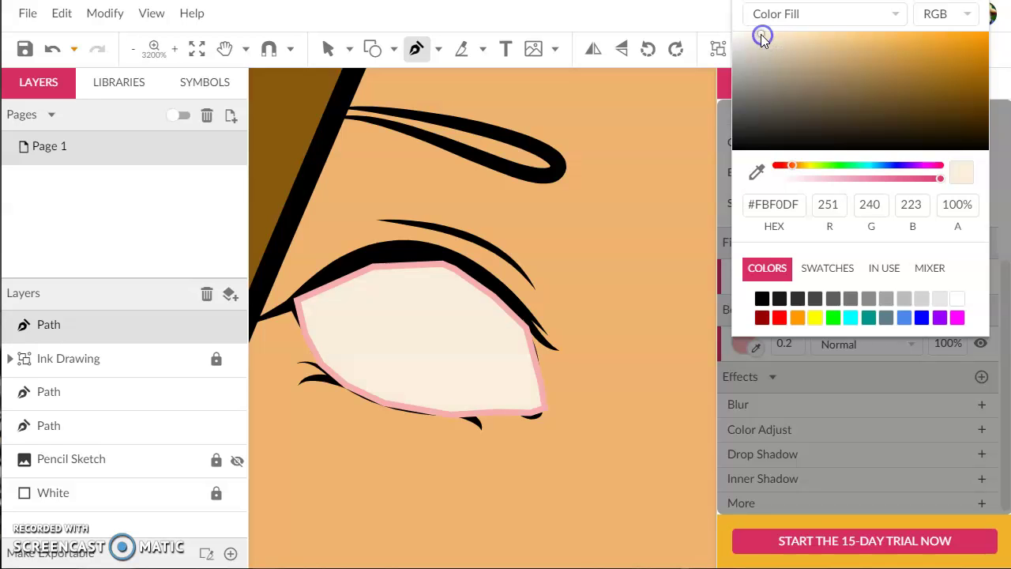
left_click(827, 387)
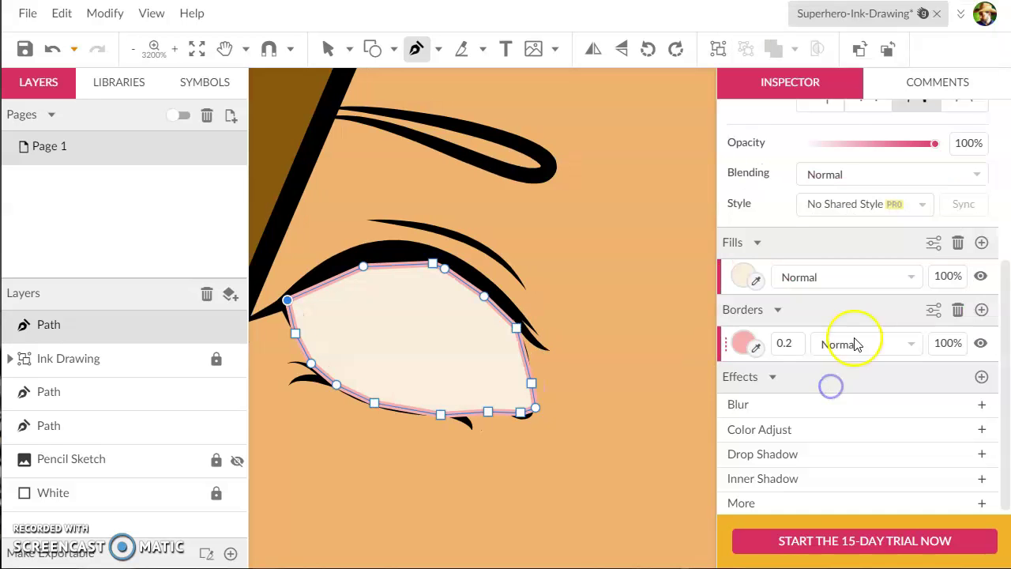
Step: Remove the eye path's border and move the path beneath the Ink Drawing layer
left_click(958, 311)
left_click_drag(57, 335, 69, 382)
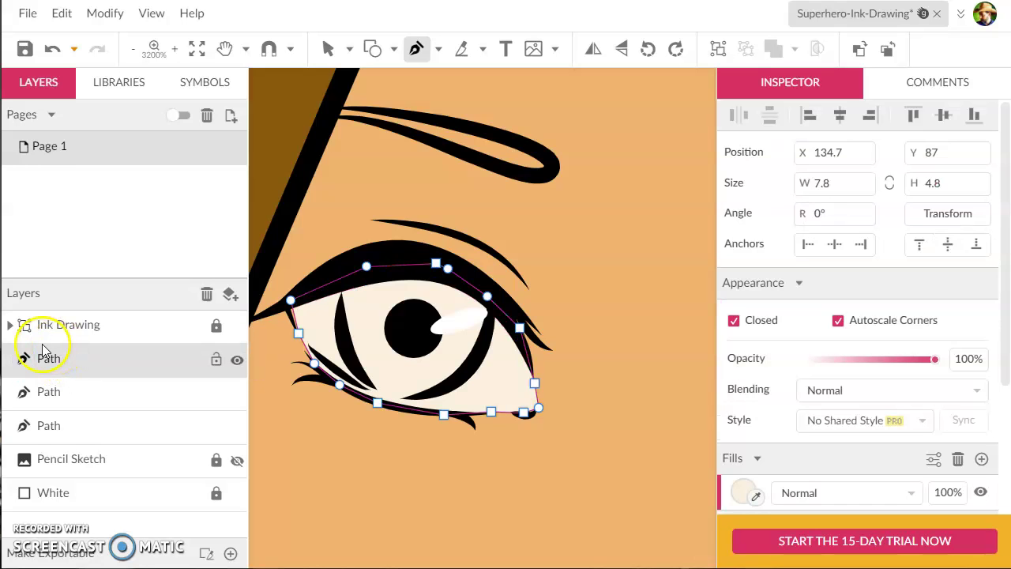
Step: Start a path for the left eye's iris, tracing beneath the upper lid and onto its inner edge
scroll(327, 135, "up", 1)
scroll(328, 135, "left", 1)
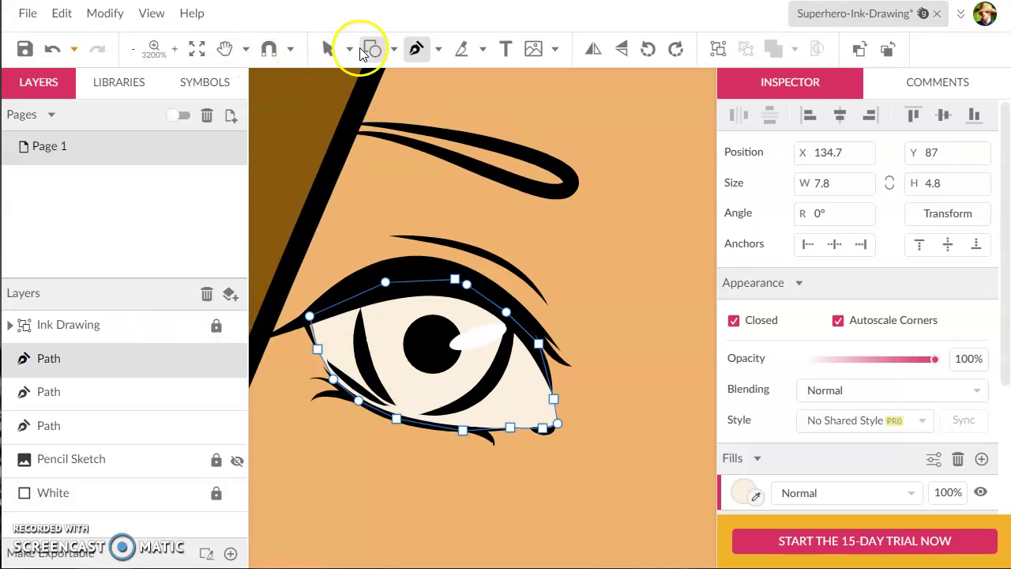
left_click(363, 285)
left_click(420, 275)
left_click(504, 300)
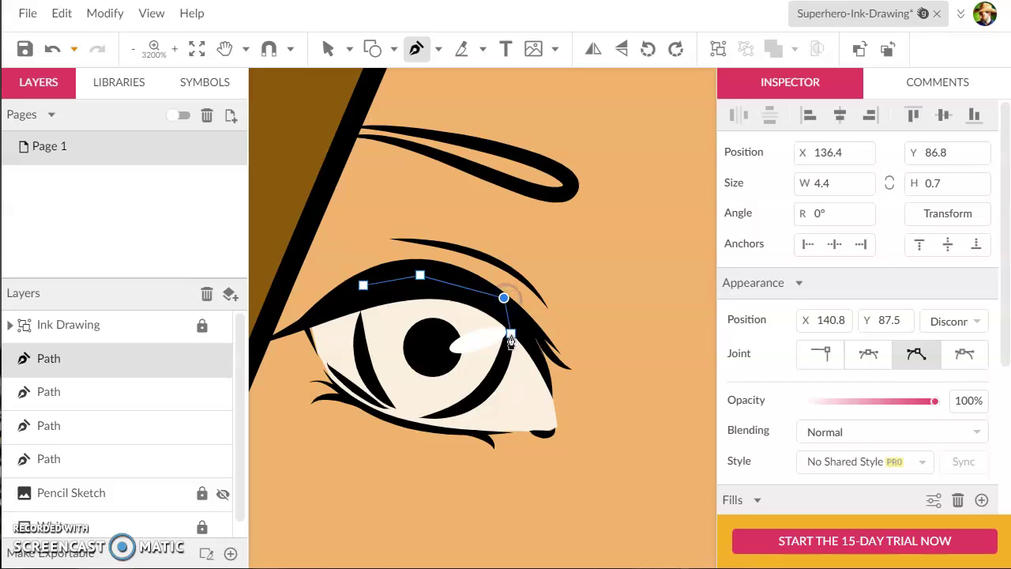
left_click(511, 335)
Step: Trace the iris around its lower edge and up the outer side, closing the path at its starting point
left_click(489, 389)
left_click(439, 418)
left_click(412, 421)
left_click(409, 421)
left_click(357, 349)
left_click(362, 286)
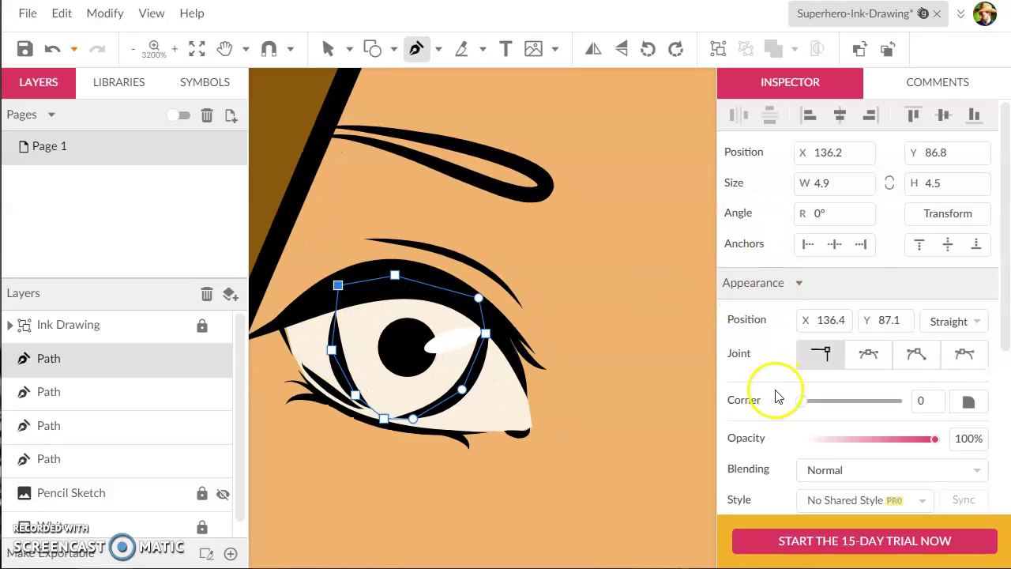
Step: Change the iris path's fill to green #34996F
scroll(774, 395, "down", 3)
left_click(745, 310)
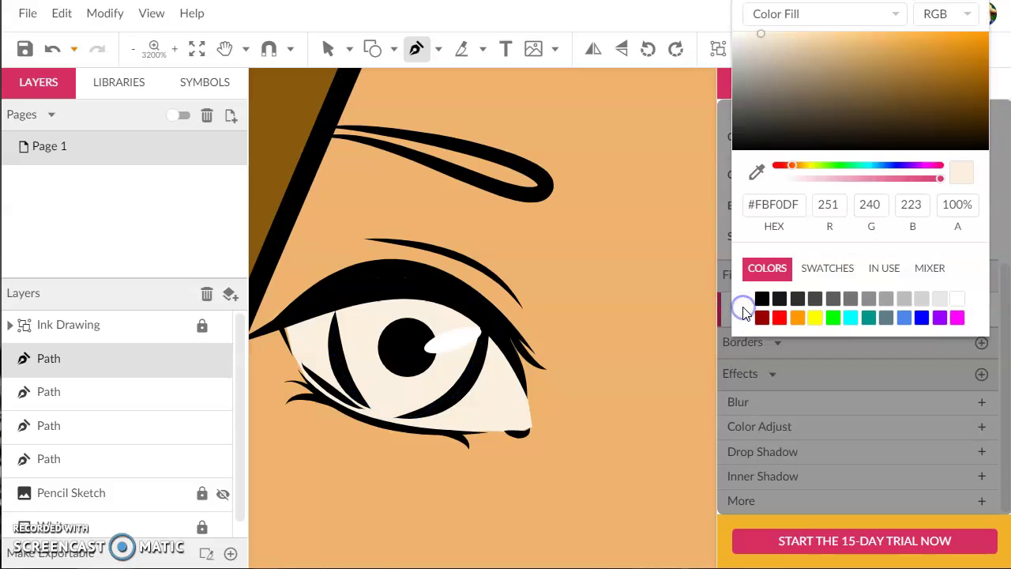
left_click(838, 165)
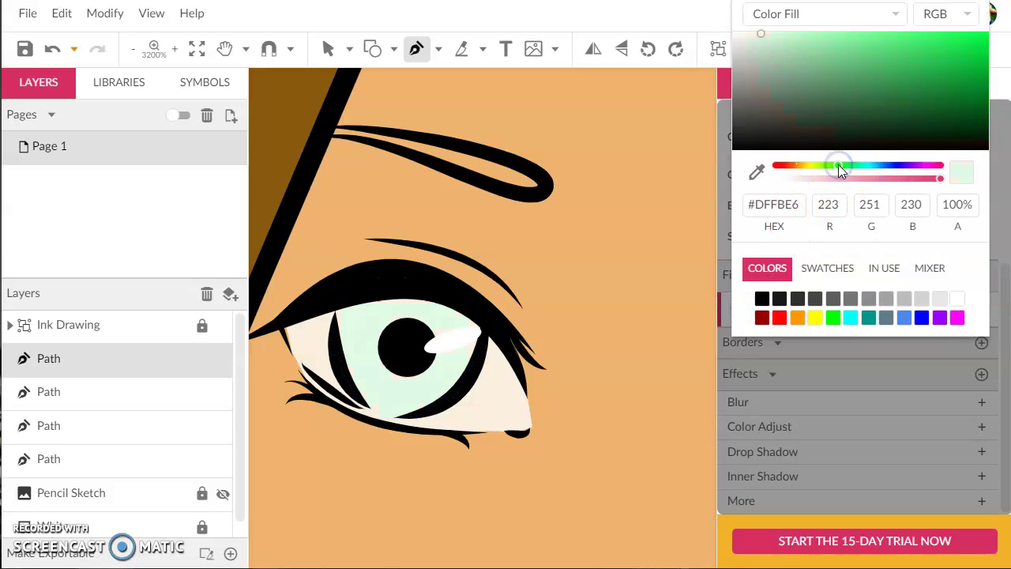
left_click_drag(839, 162, 840, 163)
left_click(914, 81)
mouse_move(914, 80)
left_mouse_down()
mouse_move(906, 100)
mouse_move(907, 91)
left_mouse_up()
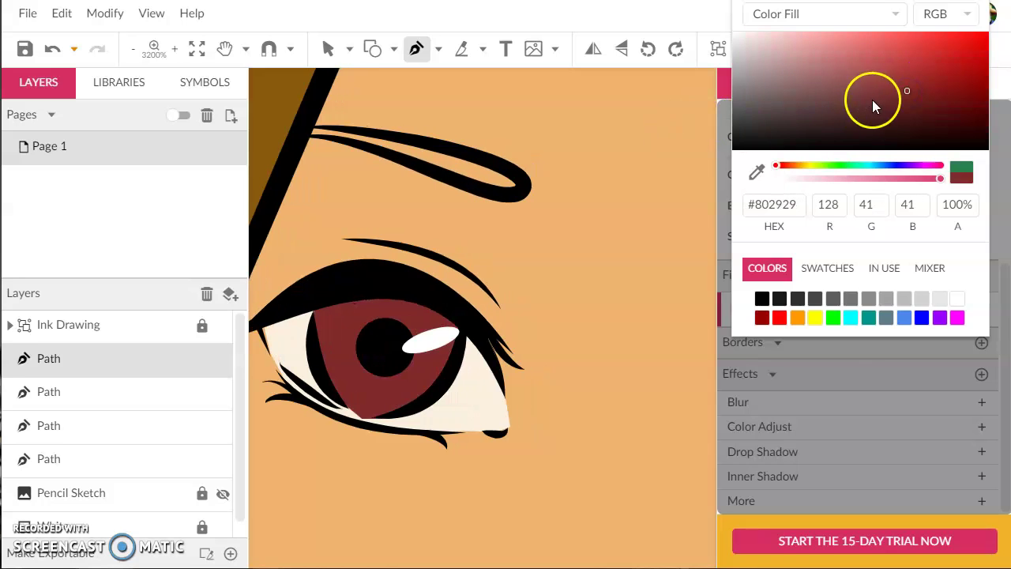
left_click_drag(858, 165, 847, 163)
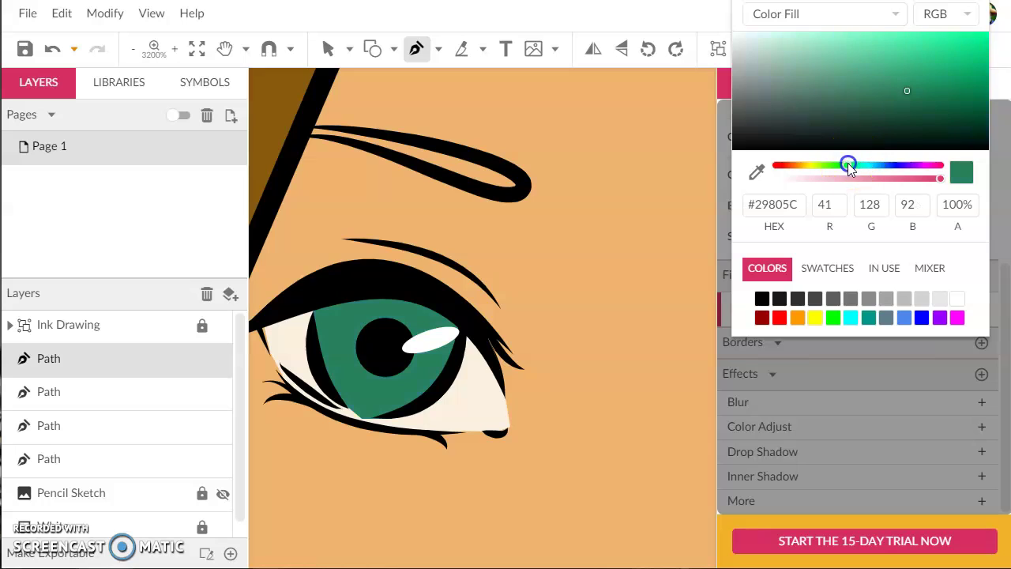
left_click(897, 79)
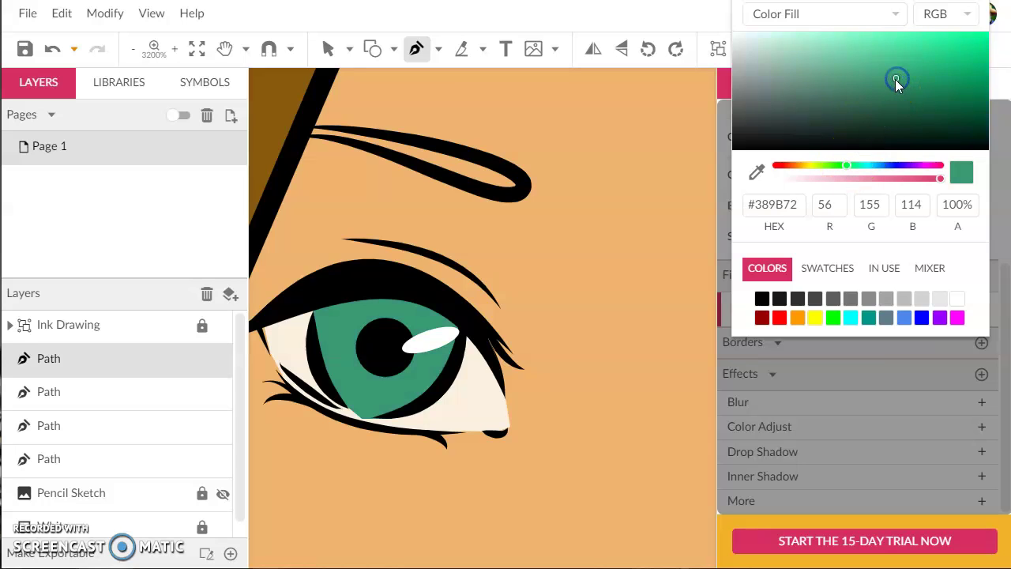
left_click(902, 81)
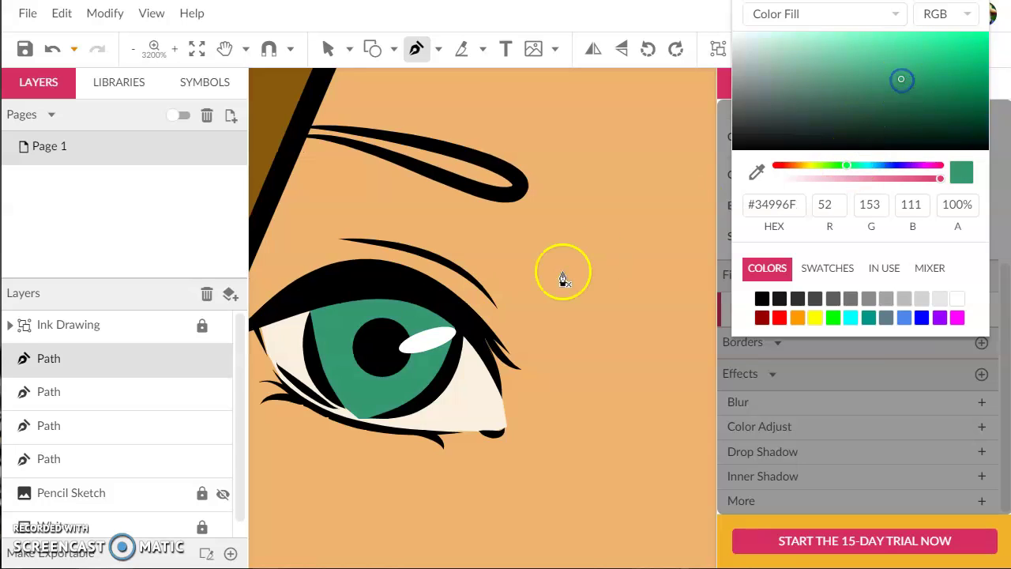
Step: Select the face path and examine the colored left eye, the whole head and the uncolored neck area
scroll(562, 275, "up", 1)
left_click(325, 51)
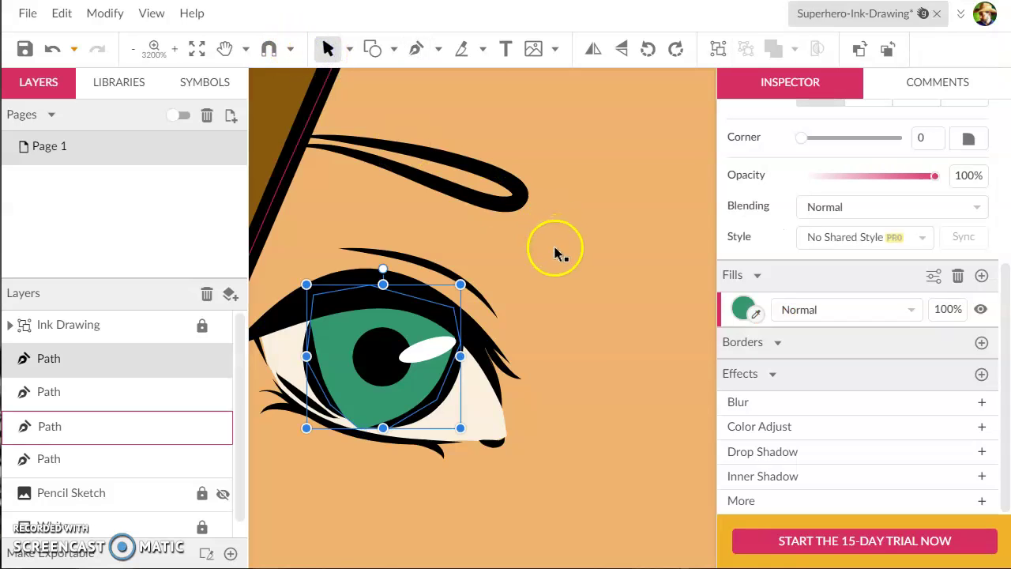
scroll(555, 252, "down", 2)
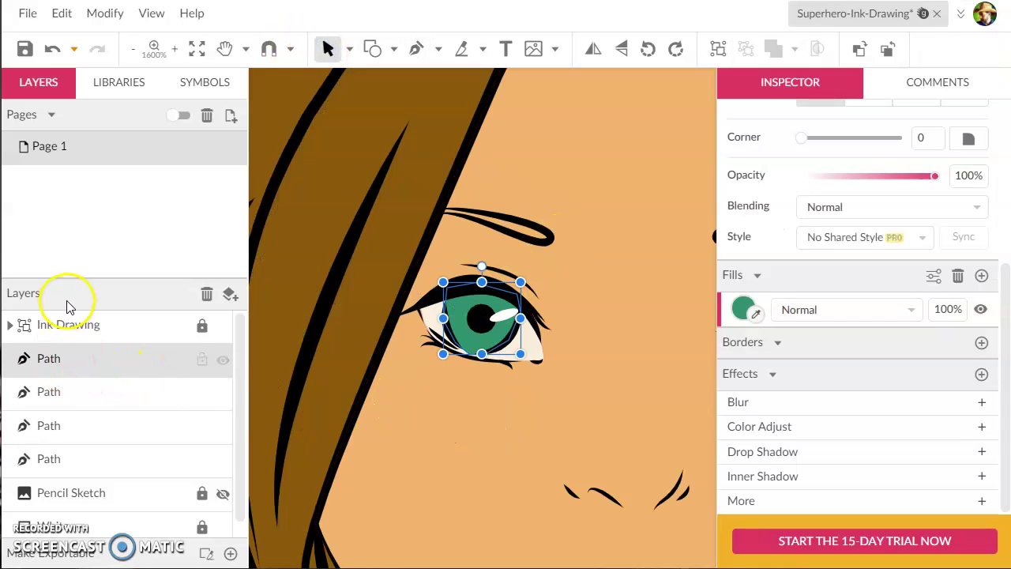
left_click(562, 424)
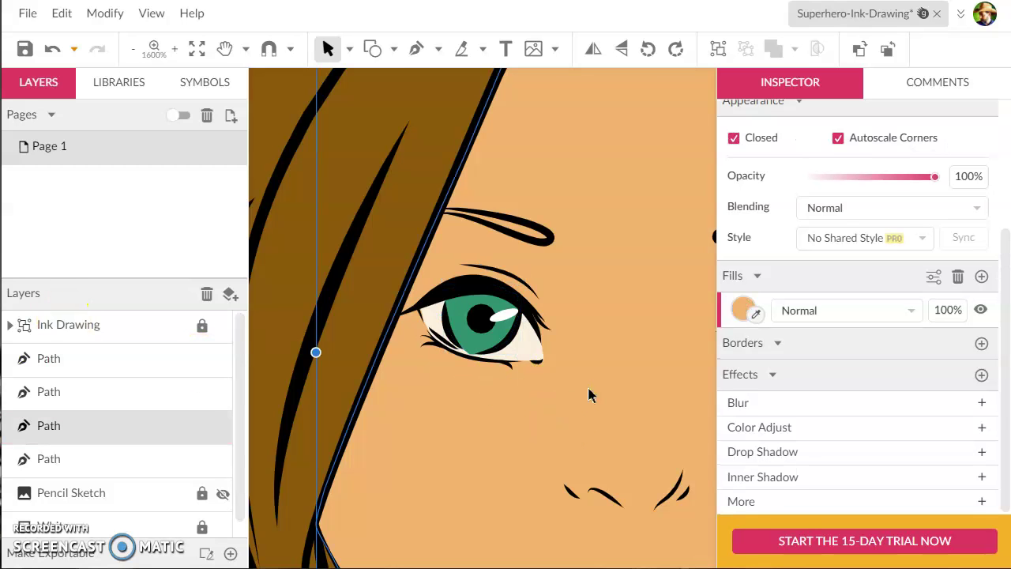
scroll(589, 395, "down", 4)
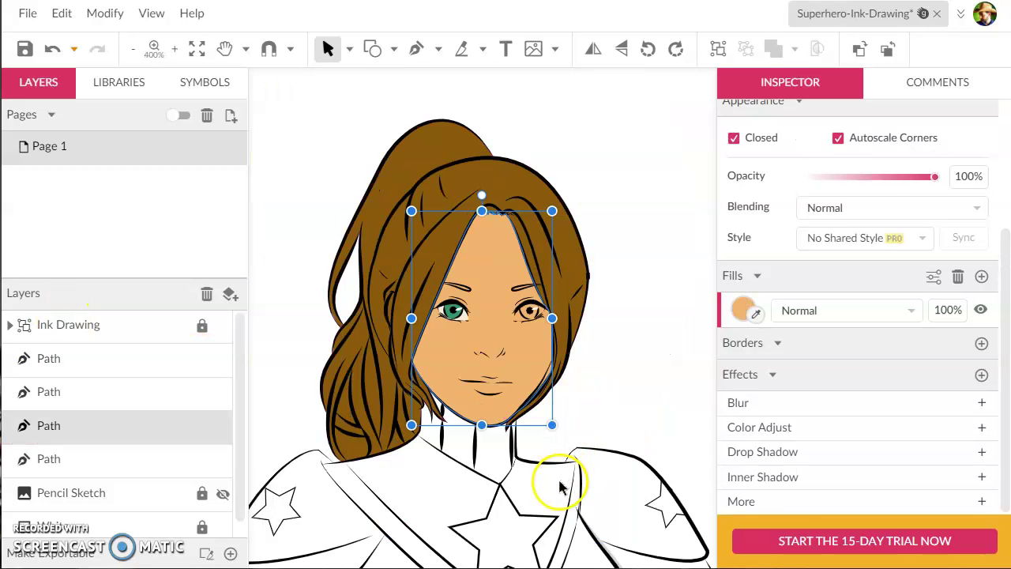
scroll(443, 400, "up", 4)
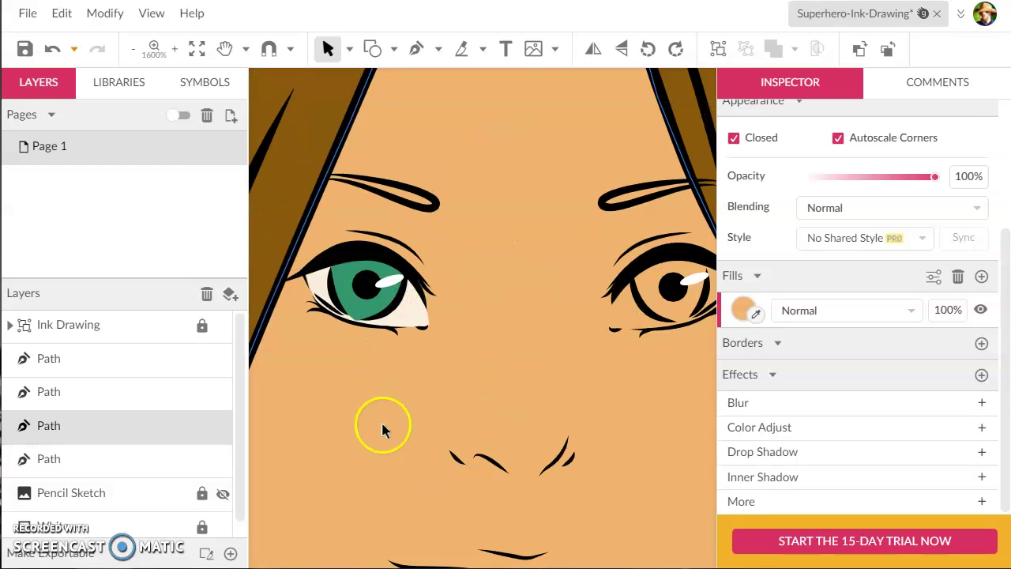
key("space")
left_click_drag(366, 424, 538, 123)
left_click_drag(473, 445, 514, 280)
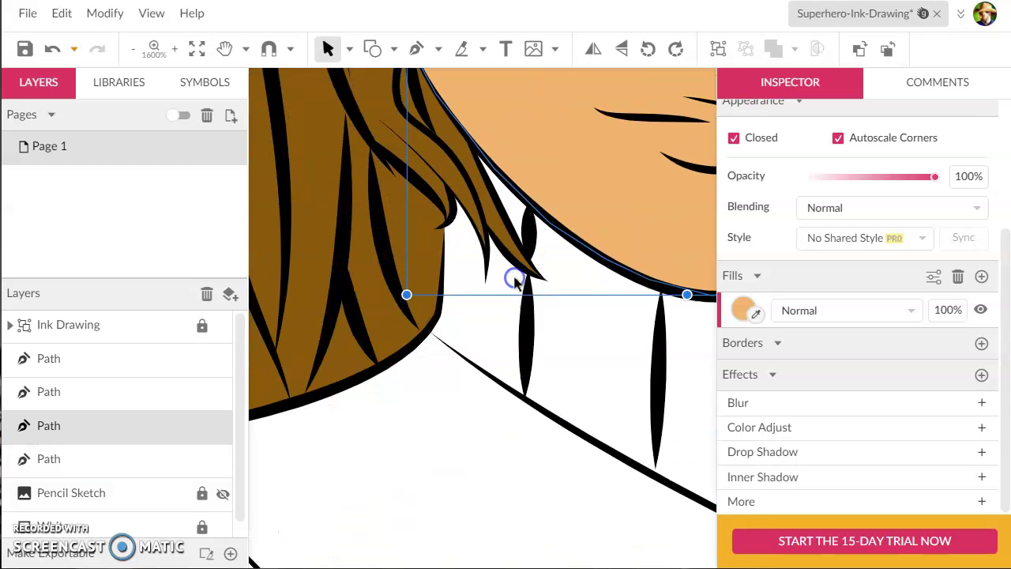
scroll(514, 279, "down", 4)
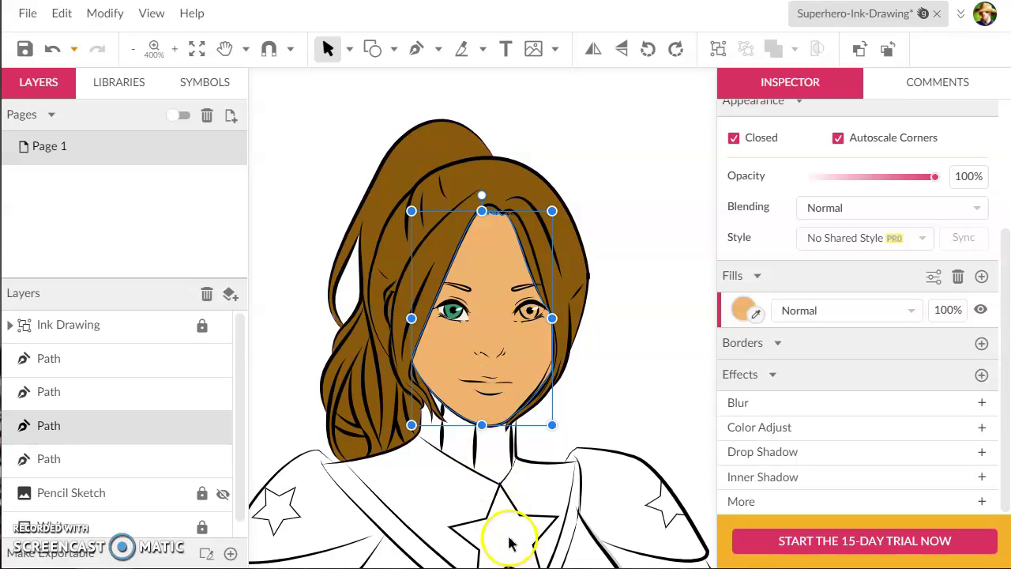
Step: Start a Pen path for the neck from inside the face, tracing its outer side down to the collar point above the star
scroll(540, 498, "up", 2)
key("space")
left_click_drag(542, 440, 581, 170)
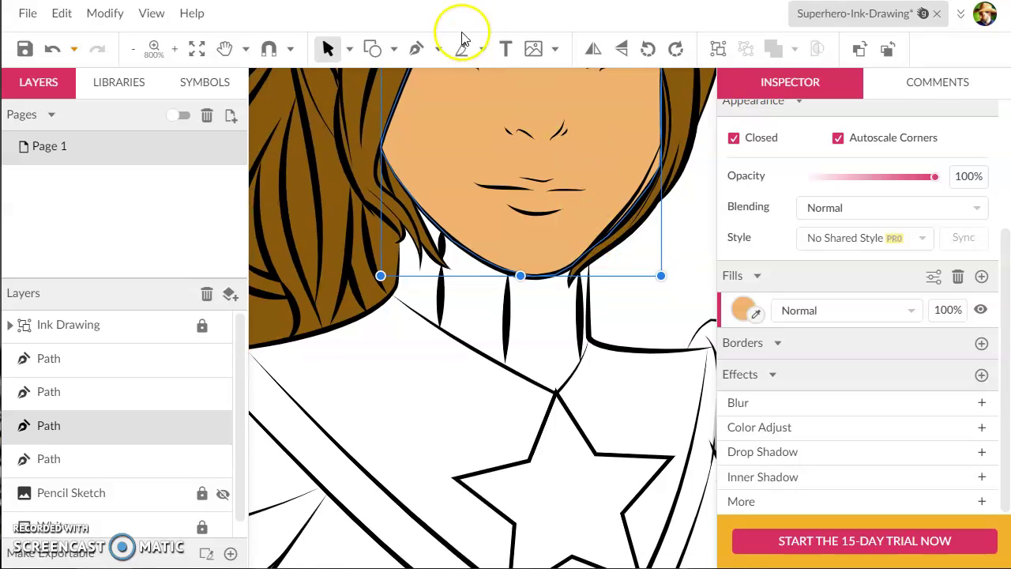
left_click(419, 49)
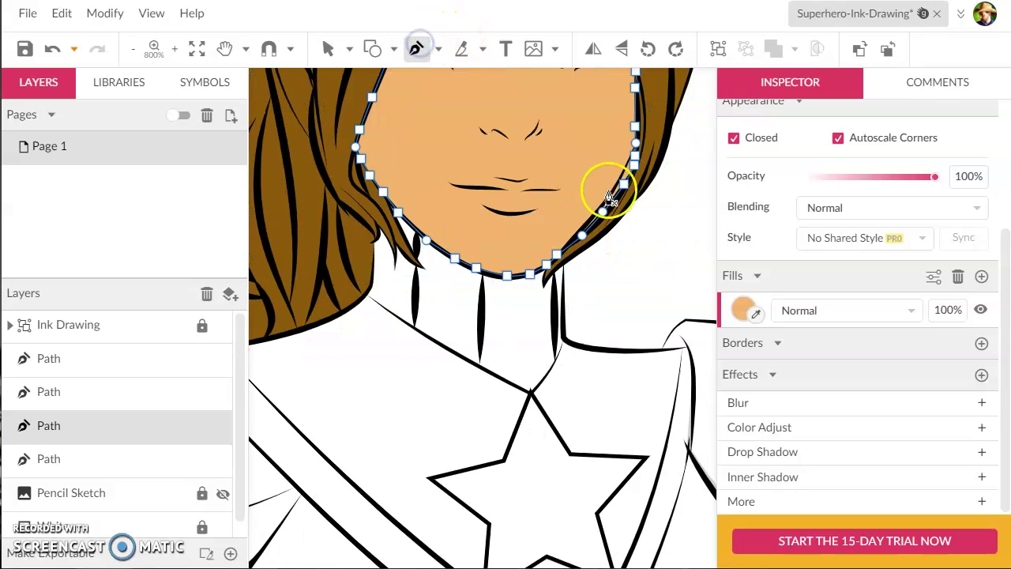
left_click(564, 187)
left_click(564, 292)
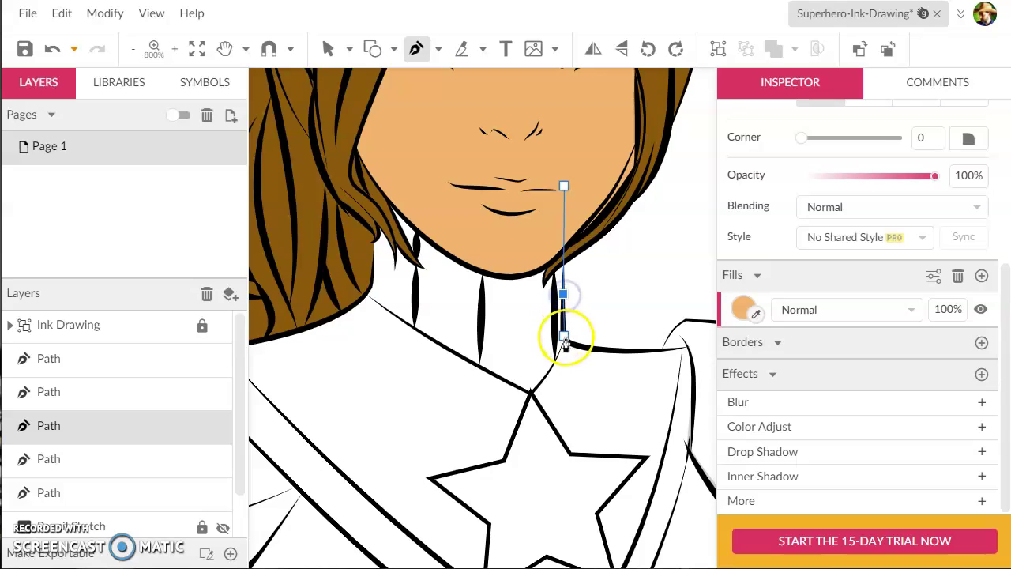
left_click(565, 338)
left_click(555, 362)
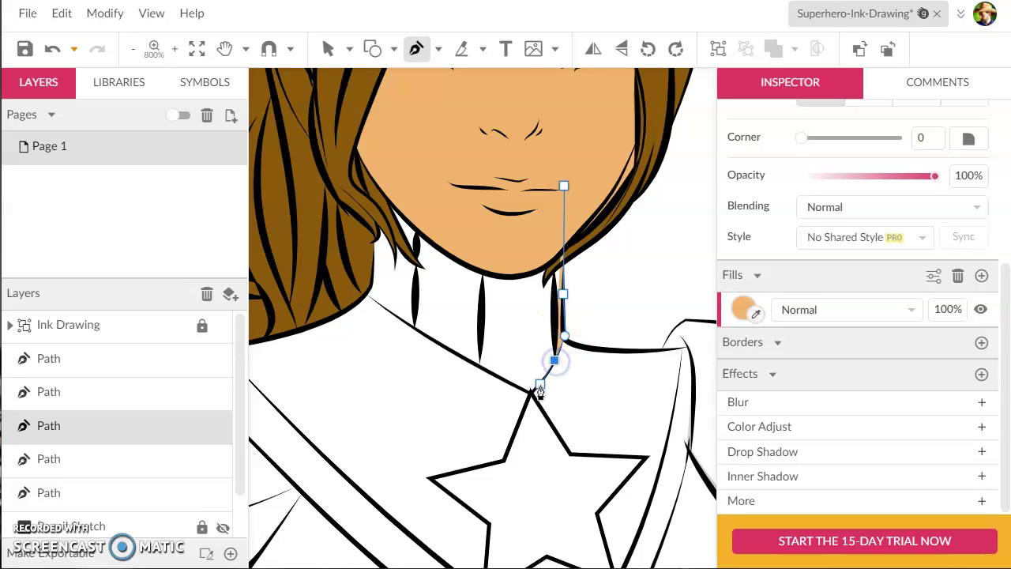
left_click(533, 391)
left_click(524, 393)
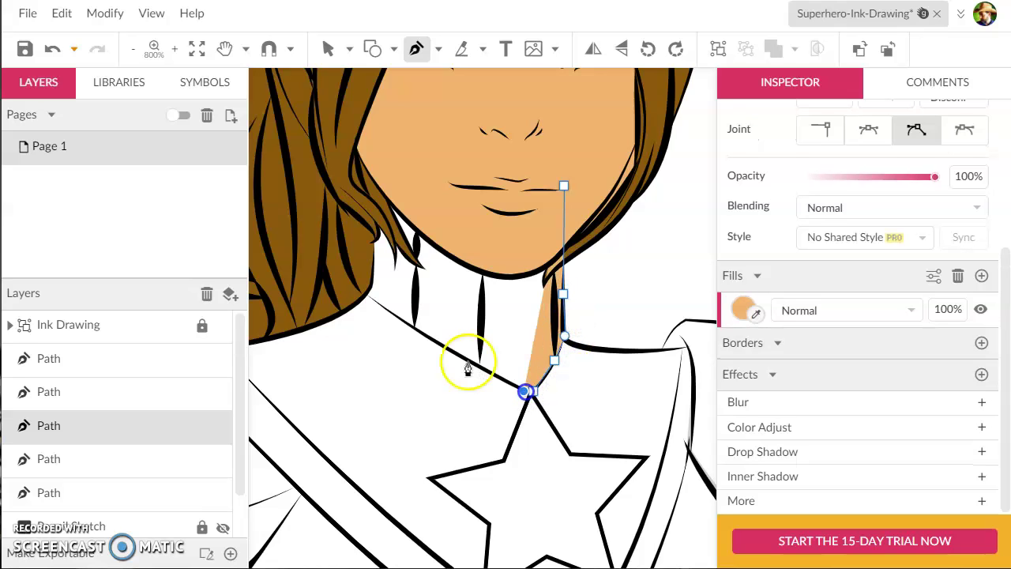
Step: Trace the neck path along the collar line and up behind the hair, closing it at its starting point
left_click(456, 354)
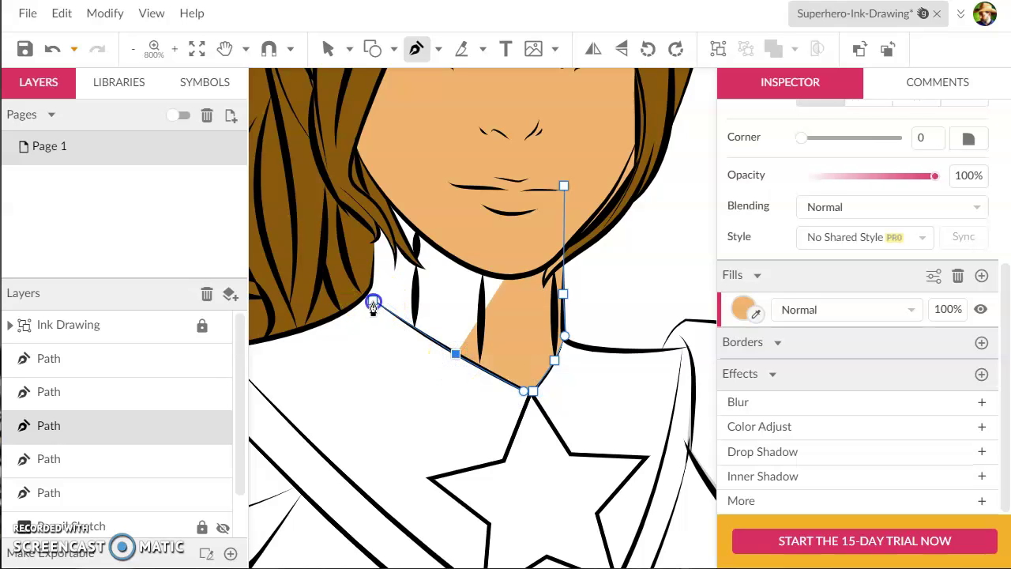
left_click(372, 300)
left_click(358, 276)
left_click(324, 170)
left_click(331, 103)
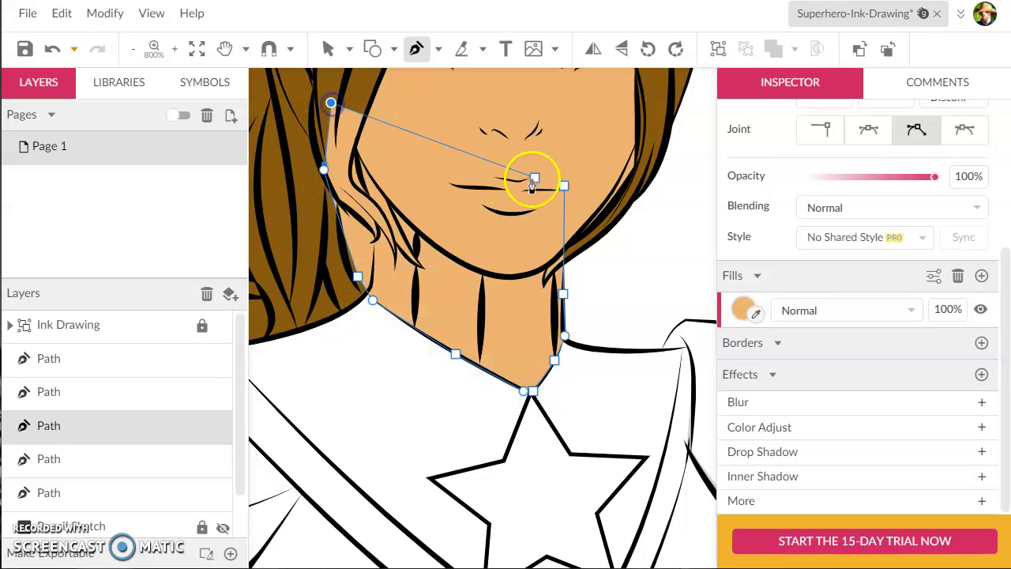
left_click(564, 186)
scroll(679, 260, "right", 1)
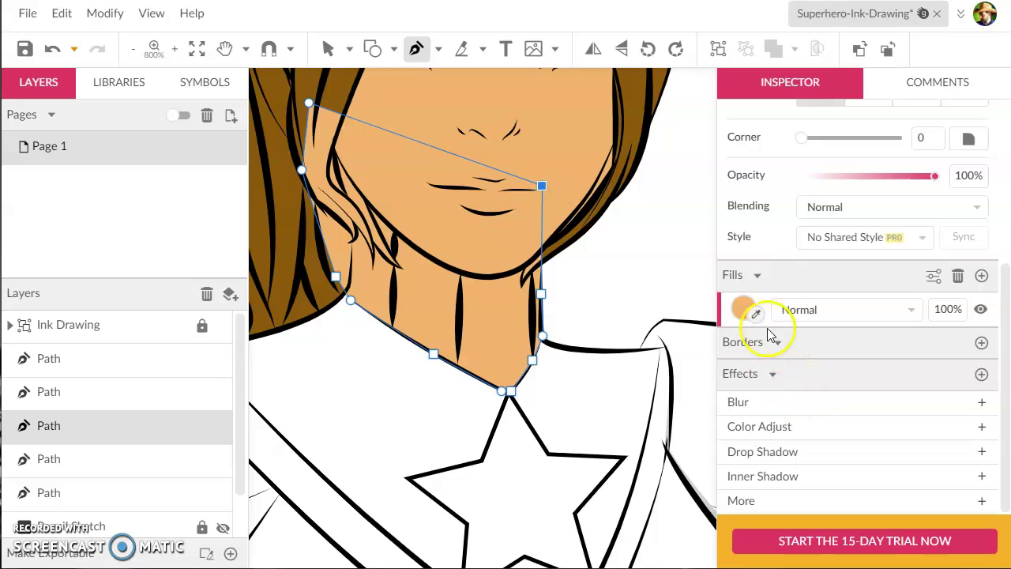
Step: Change the neck path's fill to light blue #AFC8F2
left_click(749, 312)
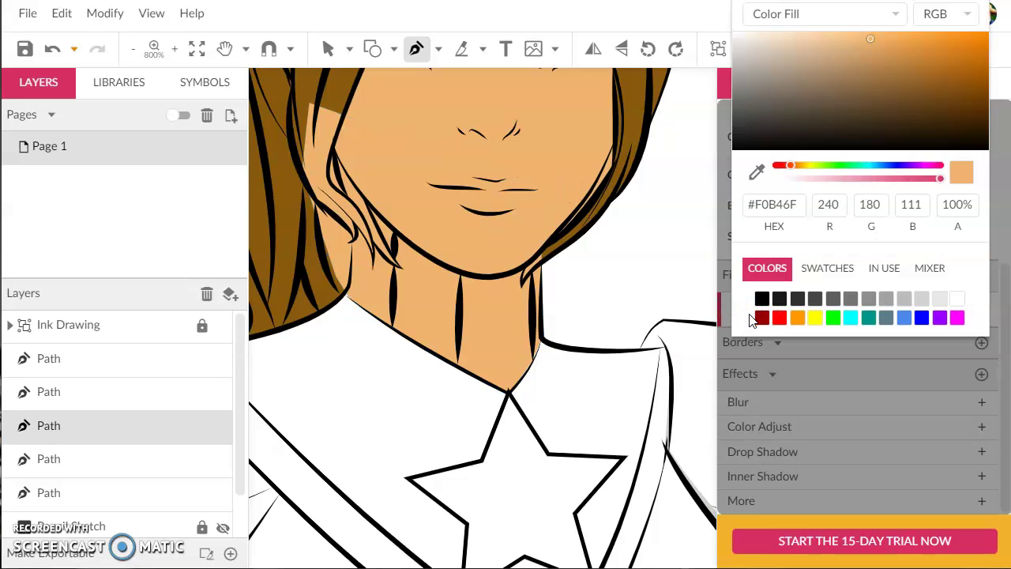
left_click(875, 165)
left_click(818, 41)
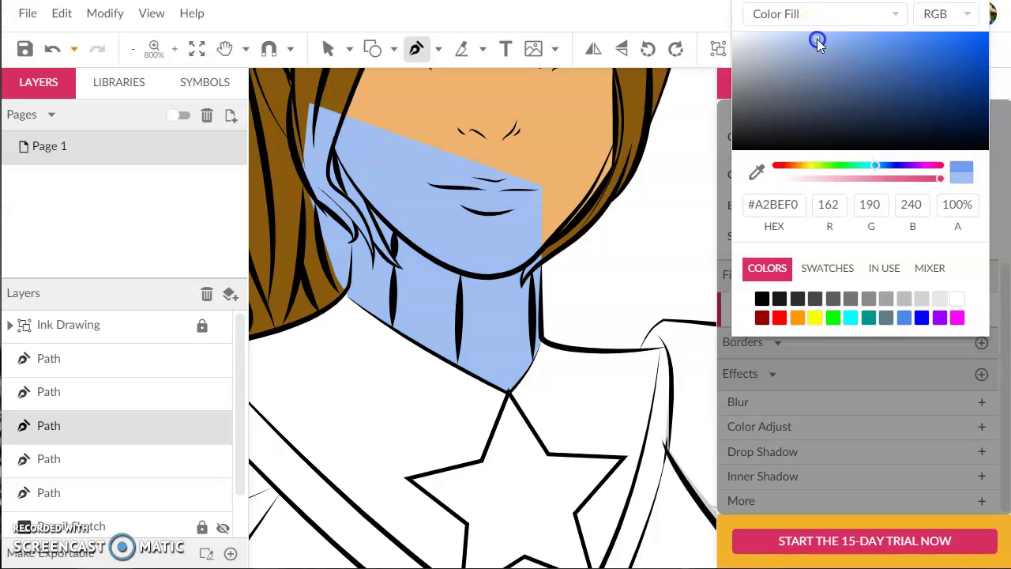
left_click_drag(820, 40, 803, 37)
left_click(607, 237)
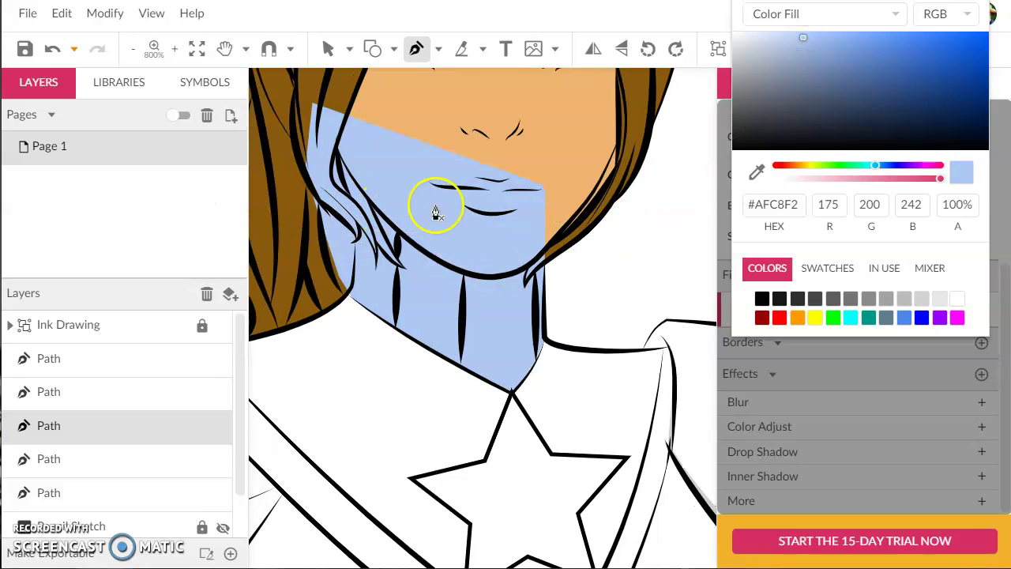
Step: Move the neck path beneath the other color paths, just above the Pencil Sketch layer, and deselect it
left_click(75, 429)
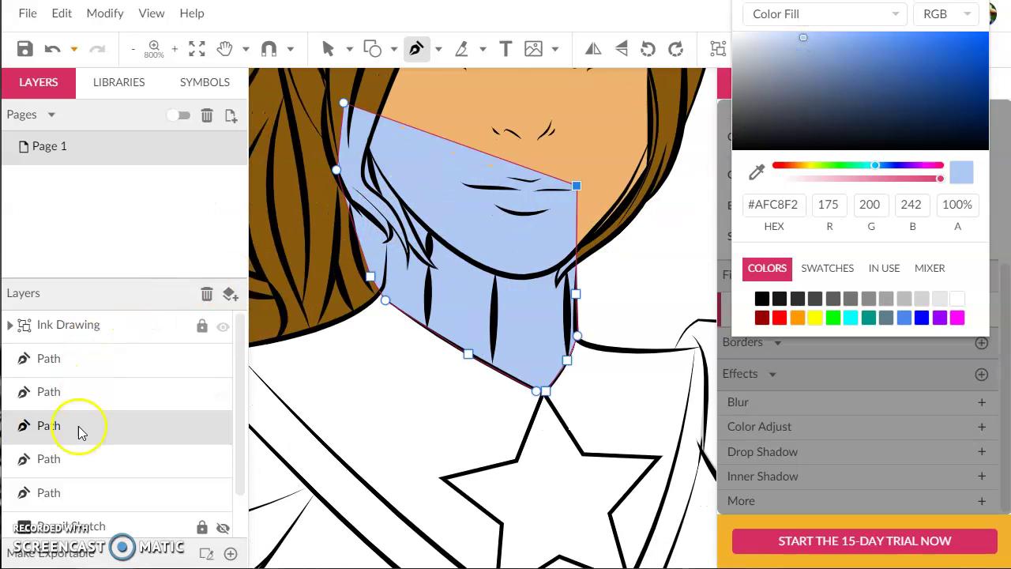
left_click_drag(70, 434, 72, 505)
scroll(427, 176, "up", 1)
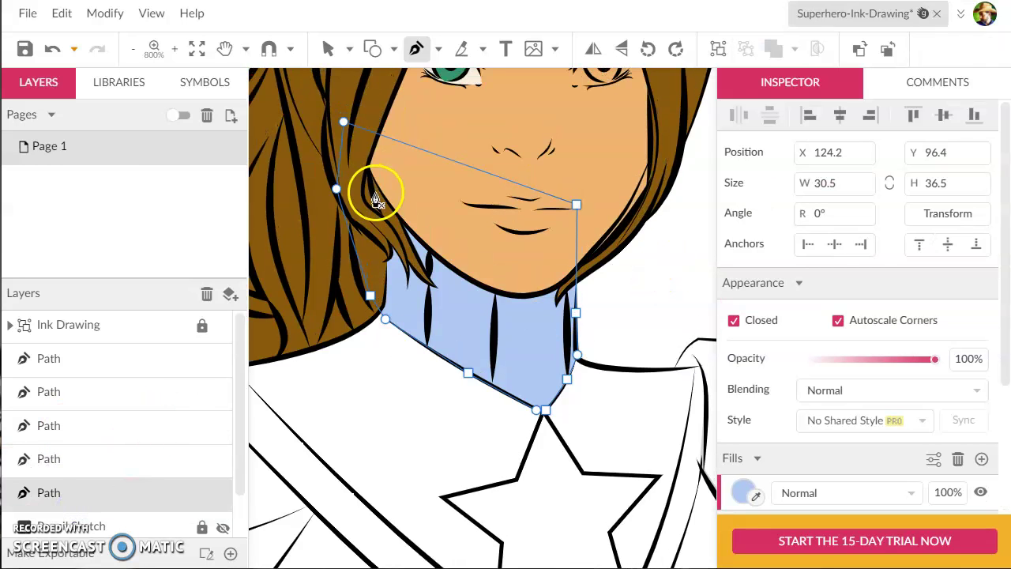
left_click(328, 48)
left_click(641, 287)
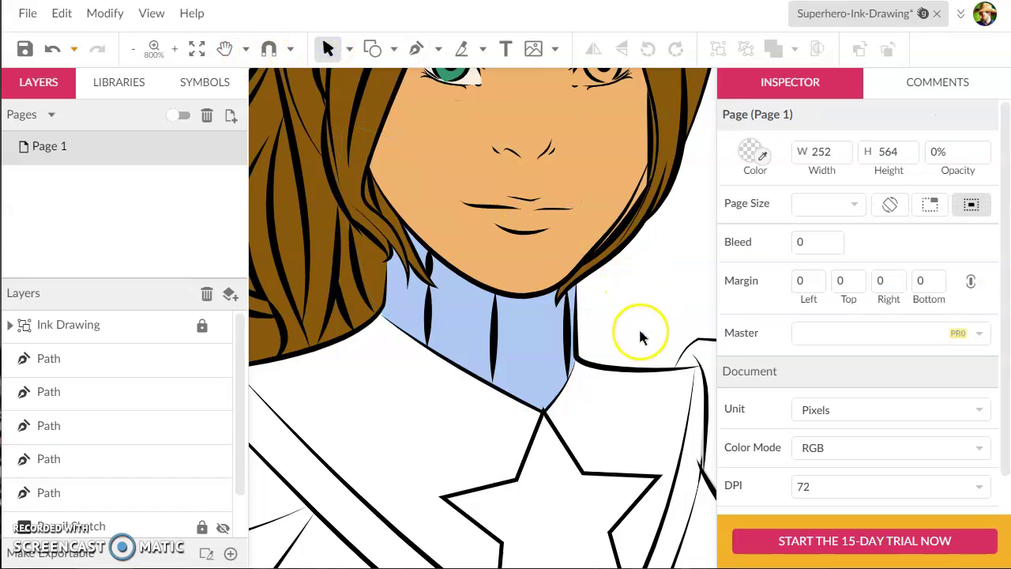
Step: Check the whole colored head and neck, and save the drawing
key("ctrl+minus")
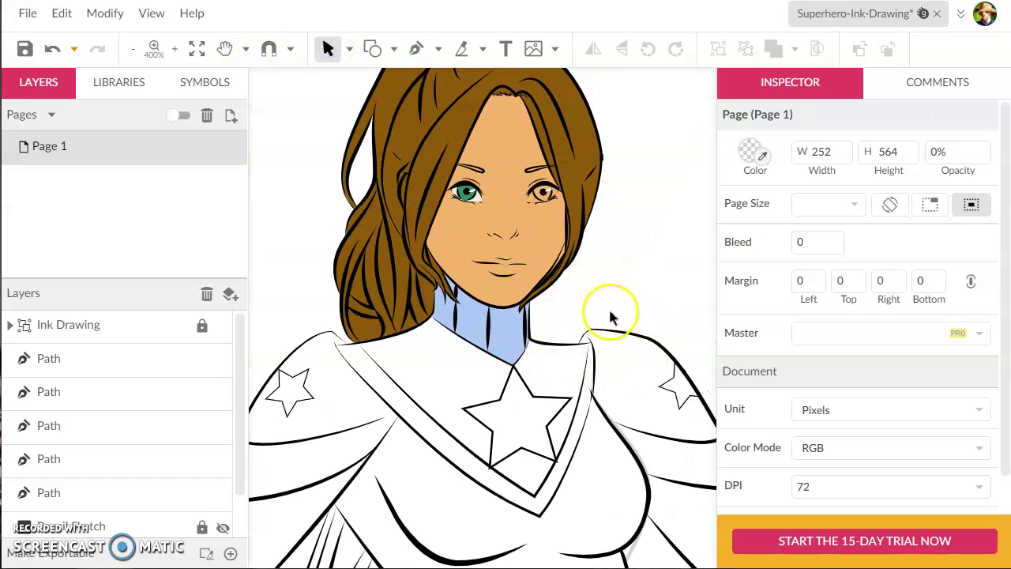
key("h")
left_click_drag(632, 244, 668, 359)
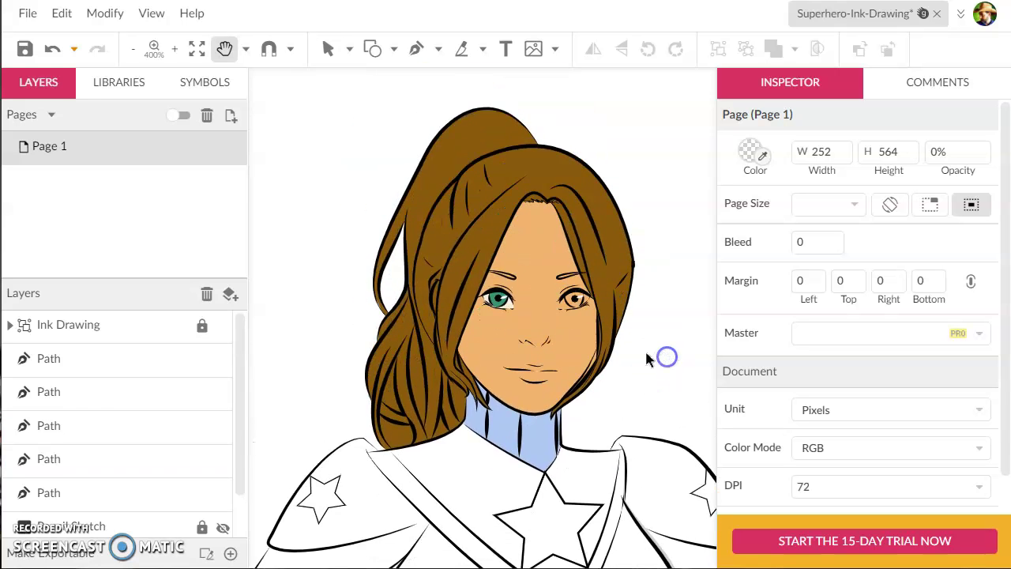
key("v")
left_click(26, 50)
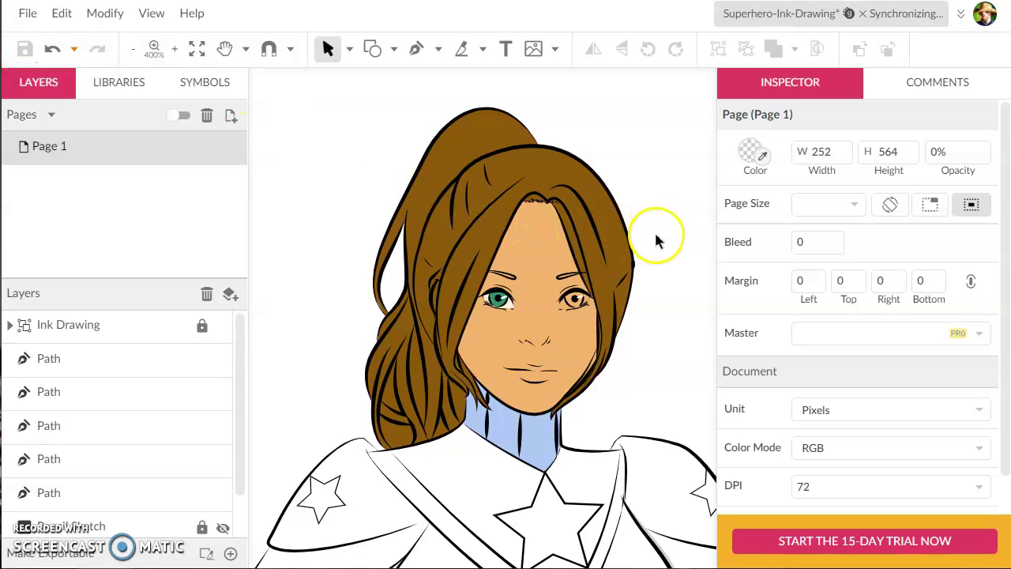
Step: Start a Pen path for the chest panel around the star, from inside the neck out onto the adjoining shoulder line
key("h")
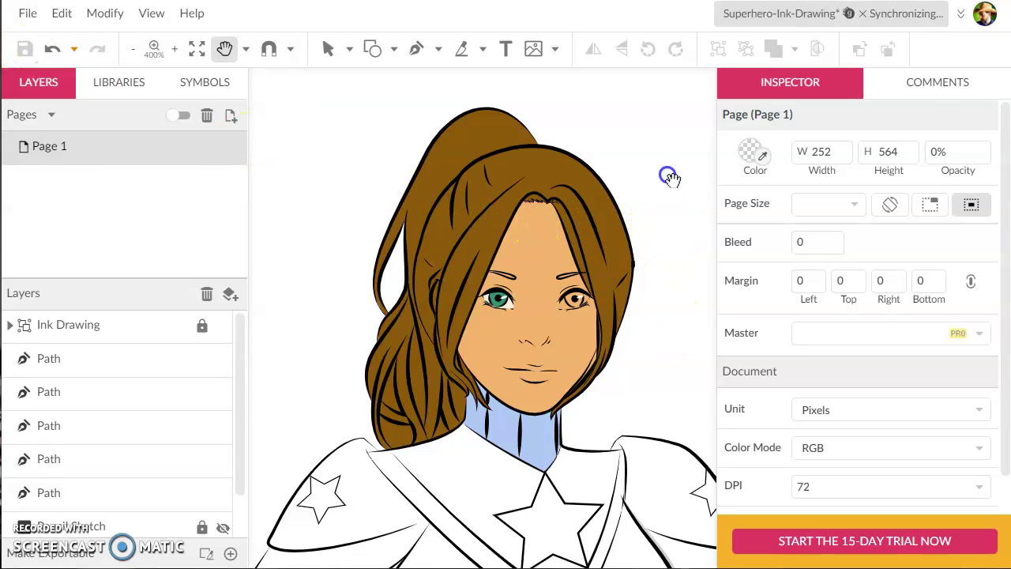
left_click_drag(668, 176, 665, 21)
key("v")
key("h")
left_click_drag(688, 124, 634, 144)
key("v")
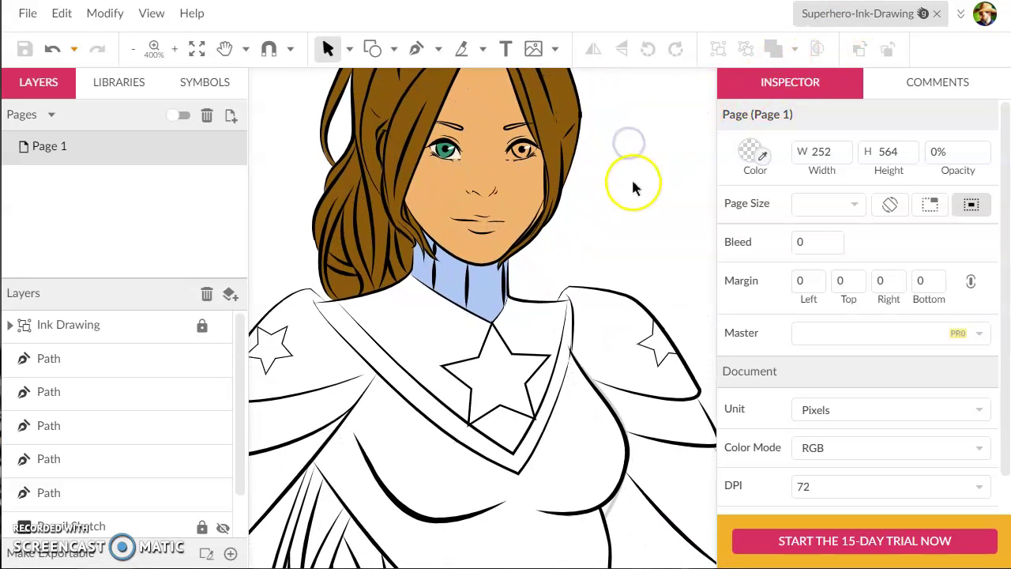
scroll(599, 278, "up", 2)
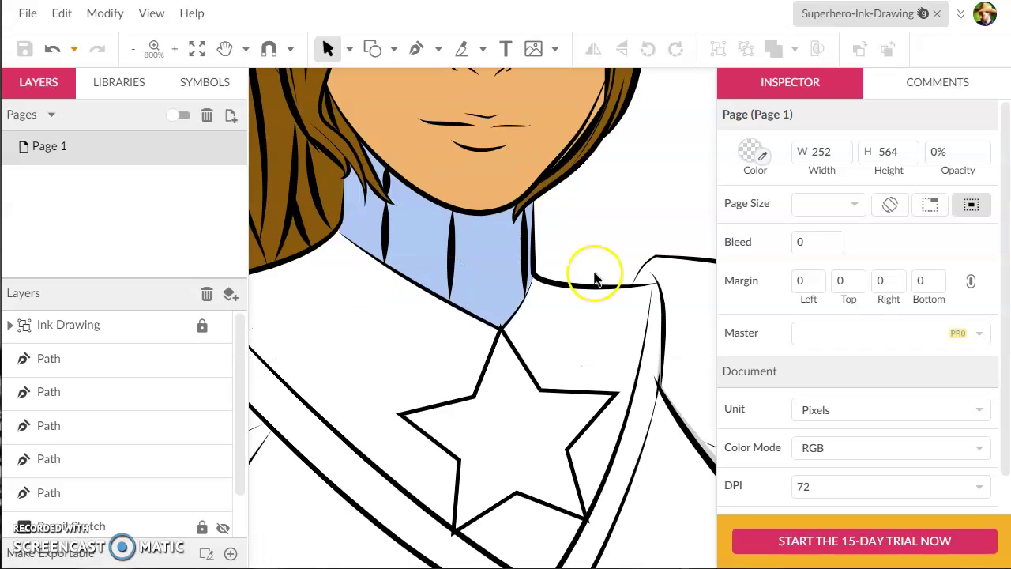
key("h")
left_click_drag(564, 158, 542, 108)
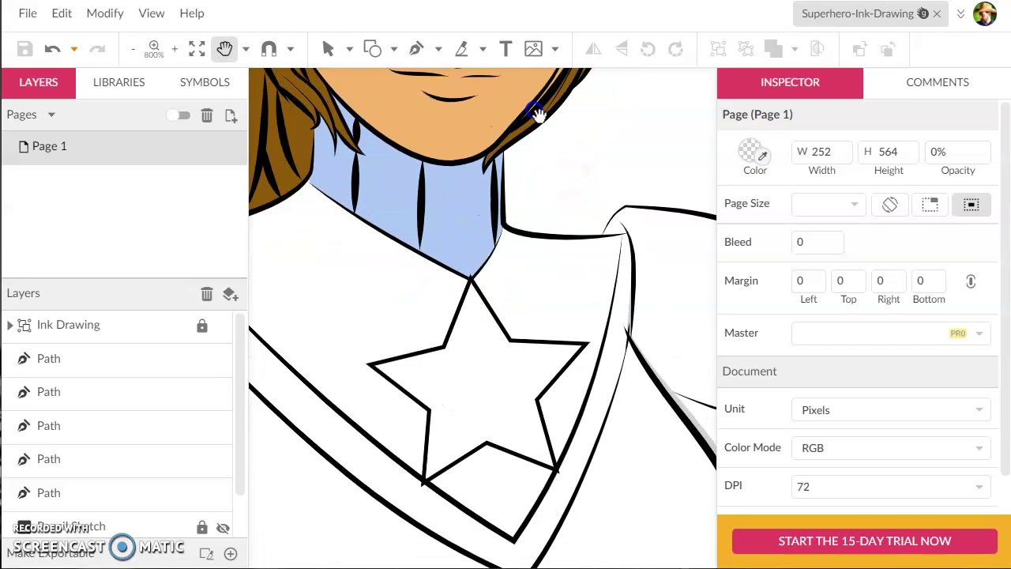
key("v")
scroll(535, 160, "up", 2)
left_click(474, 83)
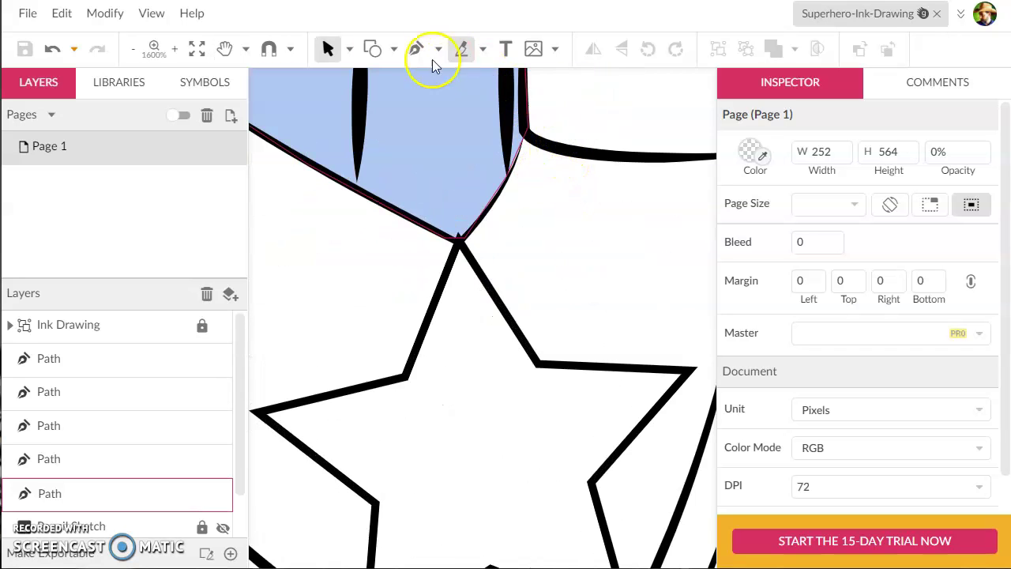
left_click(416, 49)
left_click(477, 127)
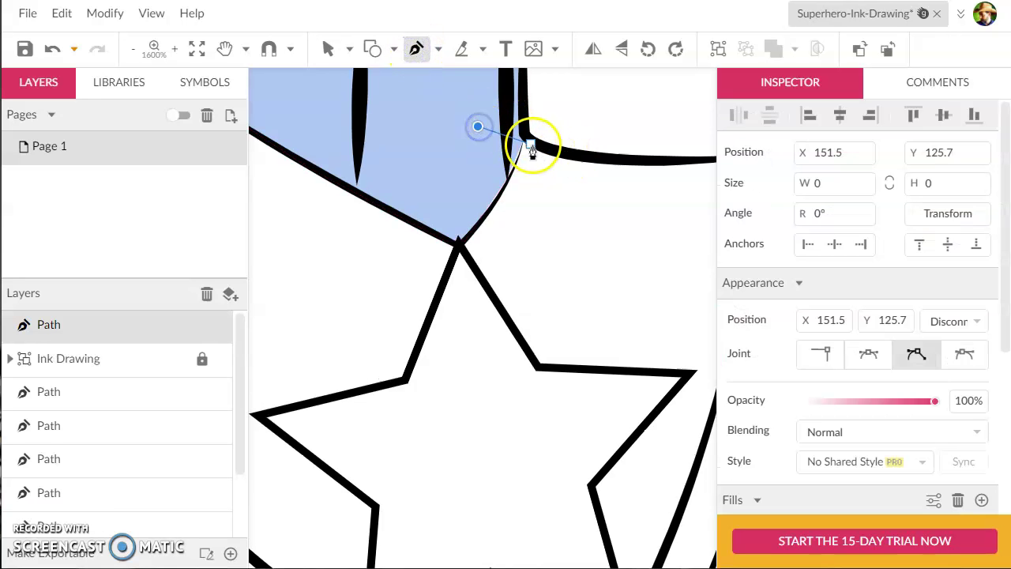
left_click(536, 144)
left_click(594, 162)
Step: Continue the chest path along the shoulder line to the corner where the chest band meets the shoulder
key("h")
left_click_drag(682, 177, 500, 187)
key("p")
left_click(448, 160)
left_click(489, 160)
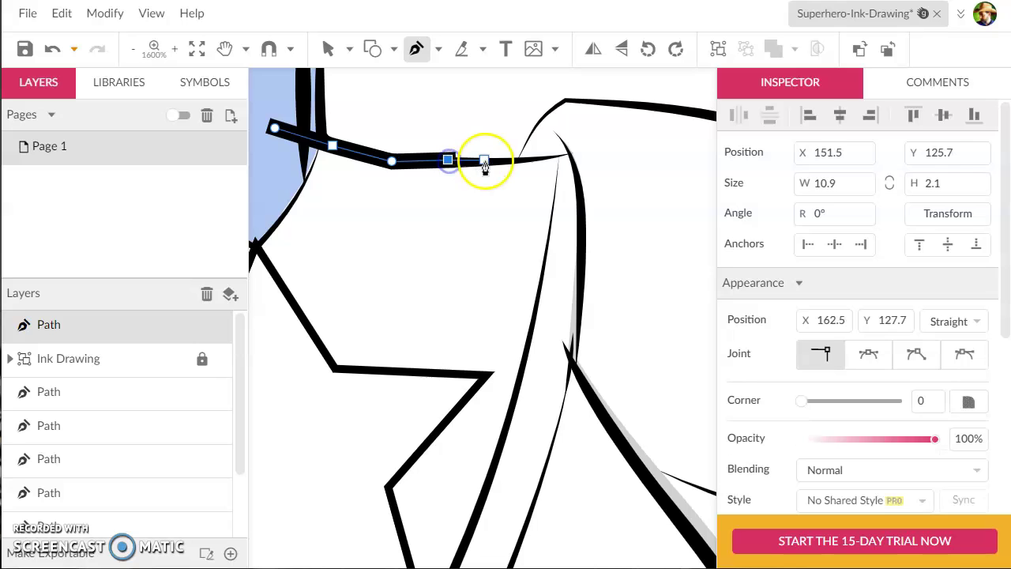
left_click(555, 158)
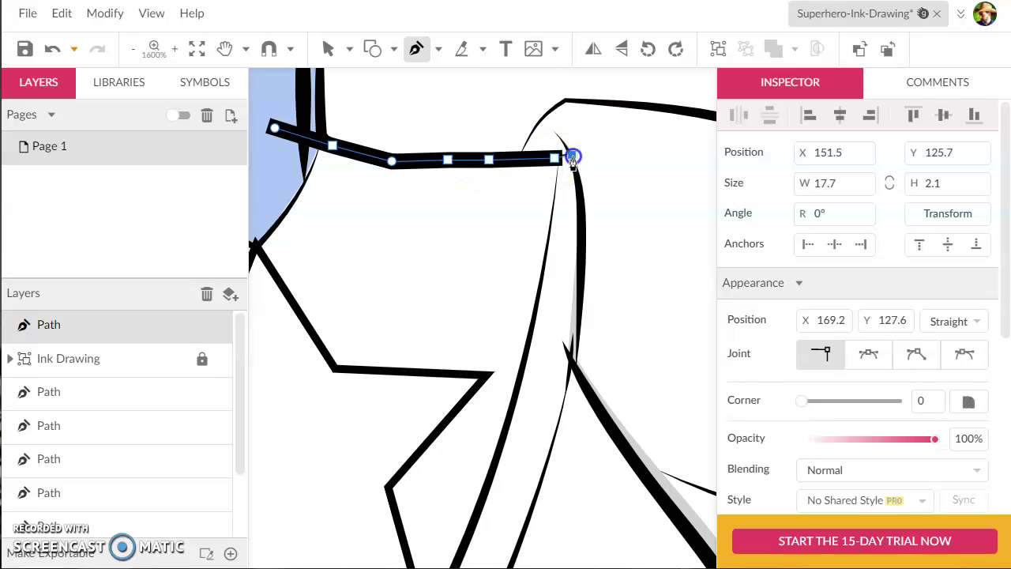
left_click(581, 291)
key("h")
left_click_drag(581, 294, 644, 332)
key("p")
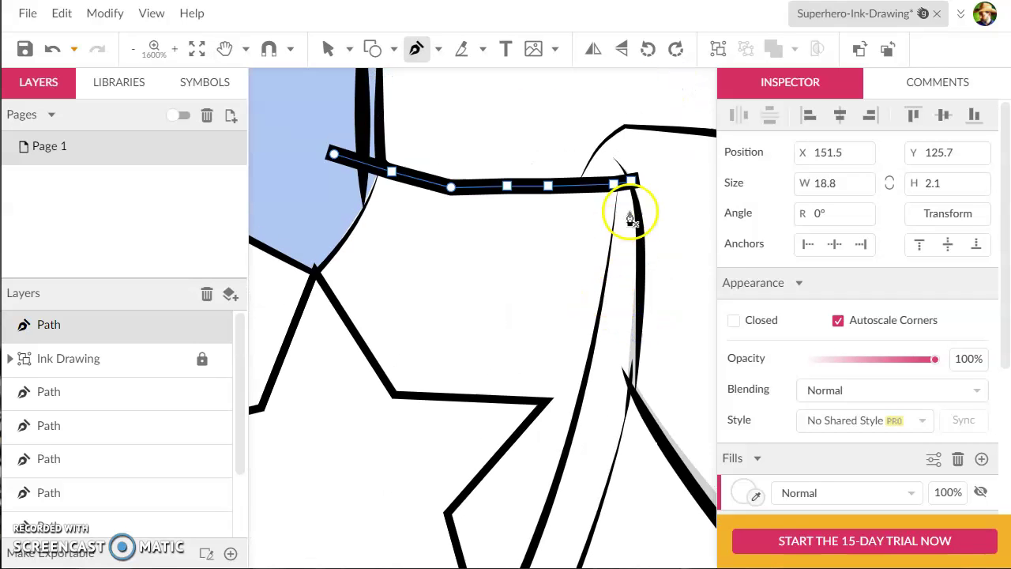
left_click(624, 240)
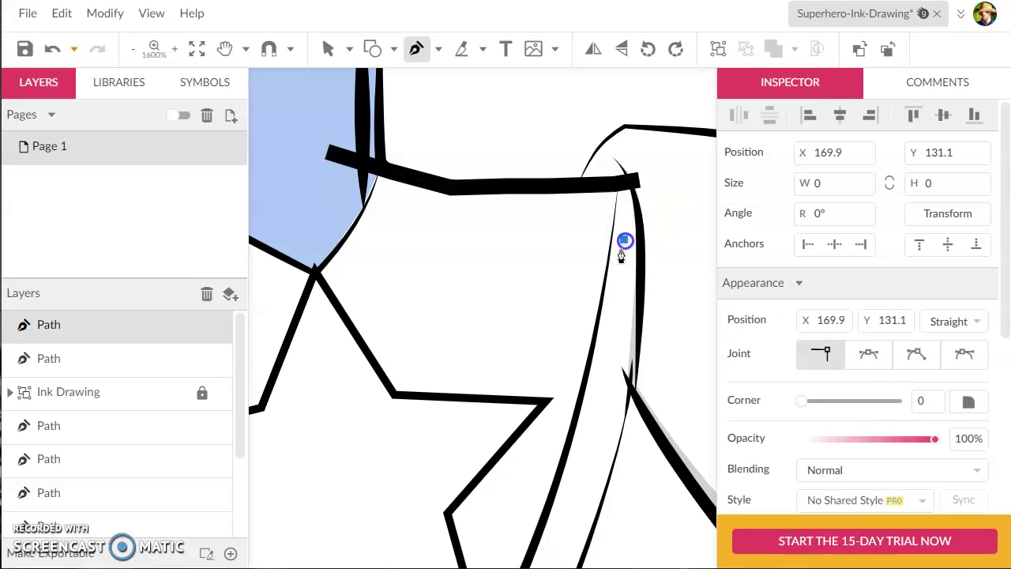
key("ctrl+z")
Step: Resume the chest path at its shoulder corner and trace down the upper part of the band's inner edge beside the star
mouse_move(632, 218)
left_mouse_down()
mouse_move(634, 180)
mouse_move(626, 213)
left_mouse_up()
left_click(624, 184)
left_click(628, 183)
left_click(616, 221)
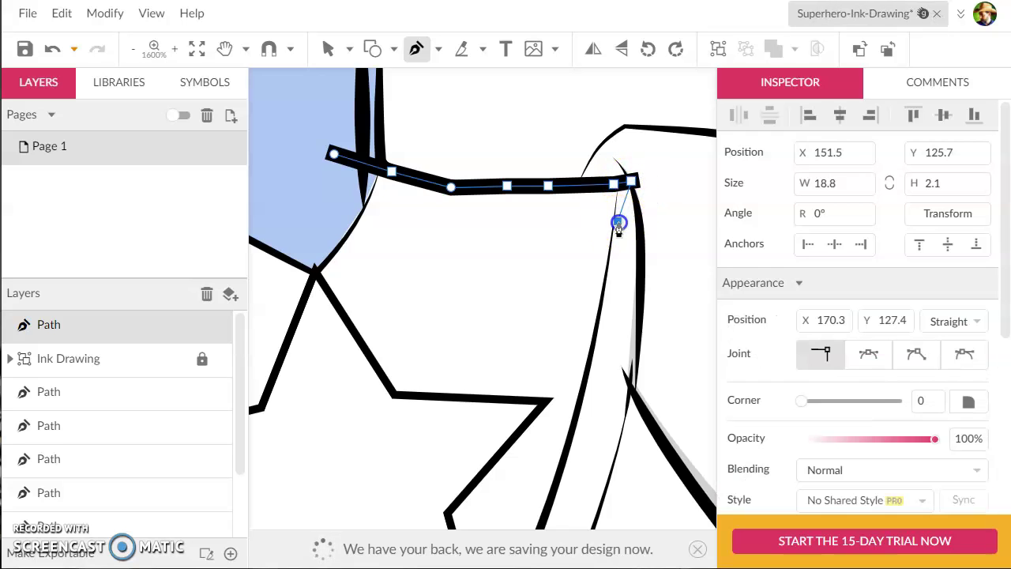
left_click(606, 276)
left_click(590, 348)
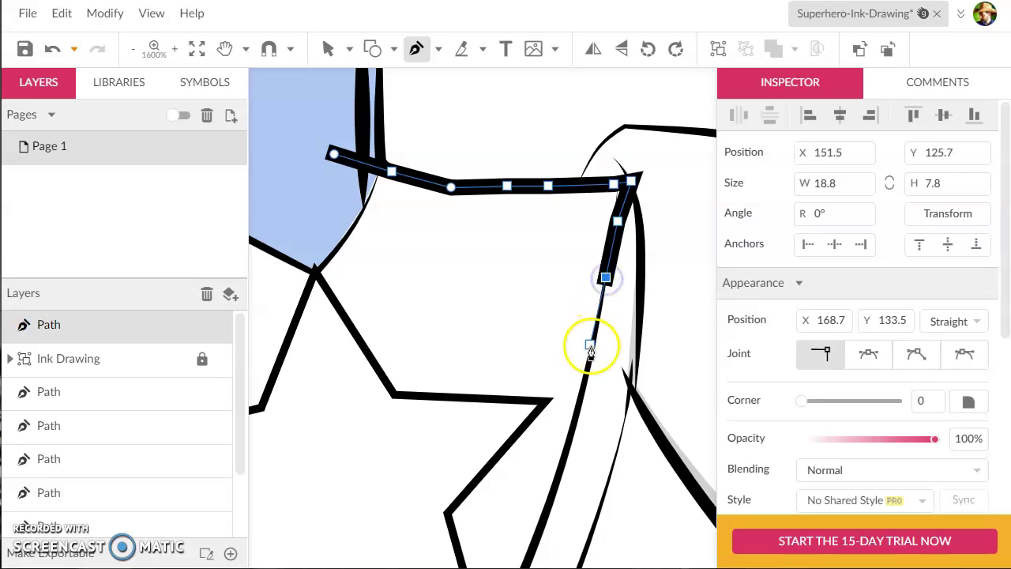
left_click(577, 404)
left_click(563, 458)
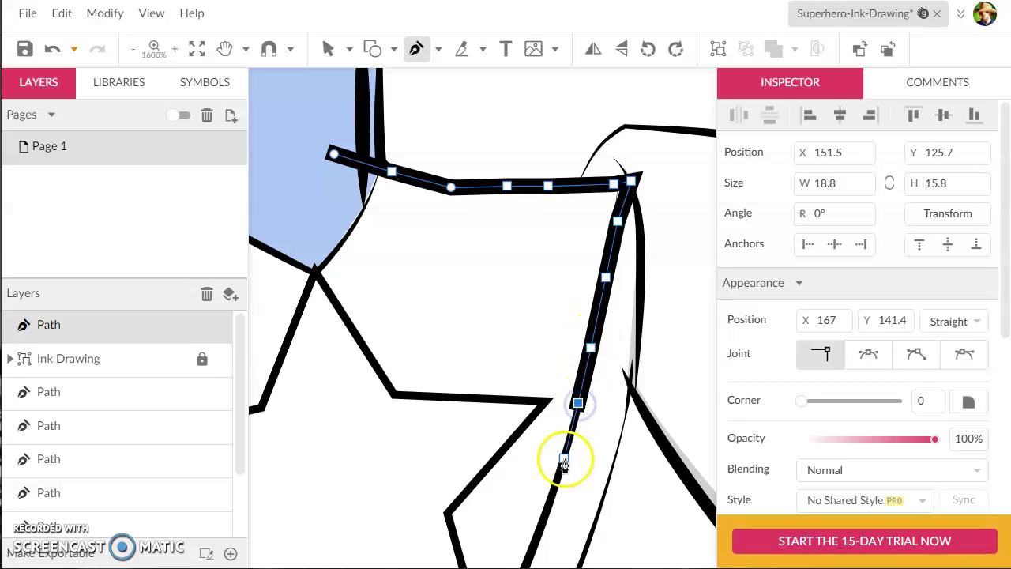
Step: Trace the chest path down the rest of the band's inner edge to the tip of the V below the star
key("space")
left_click_drag(561, 467, 605, 248)
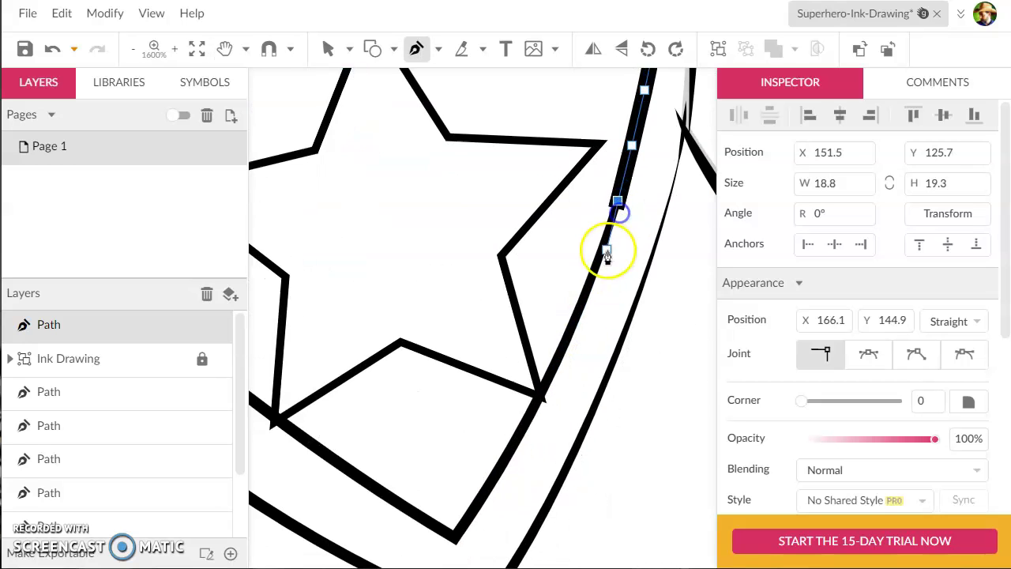
left_click_drag(564, 334, 528, 417)
left_click(527, 417)
left_click(485, 479)
scroll(456, 521, "down", 1)
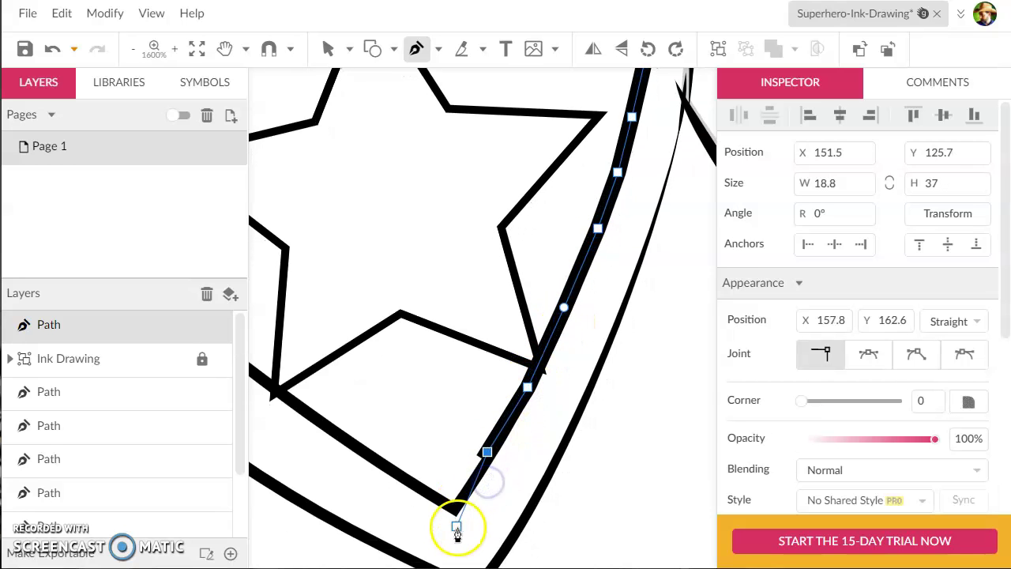
left_click(455, 505)
Step: Continue the chest path from the V tip up the band's opposite inner edge, just past the star's lower point
left_click(361, 440)
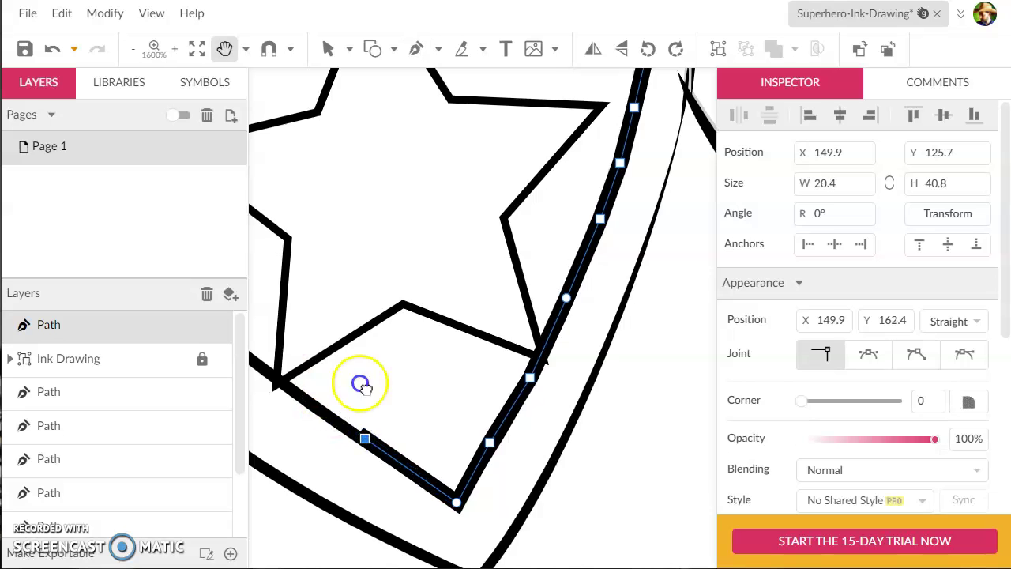
scroll(395, 385, "left", 5)
scroll(395, 386, "up", 1)
left_click(429, 378)
scroll(490, 293, "left", 5)
scroll(490, 293, "up", 1)
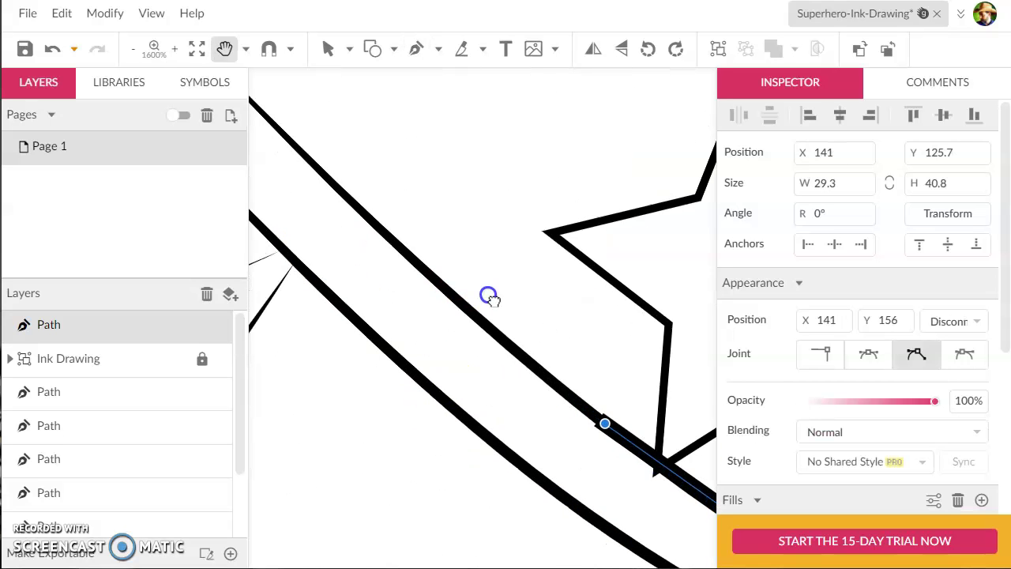
Step: Trace the chest path up the rest of that inner edge to where the band meets the underside of the hair
left_click(448, 294)
left_click(361, 208)
left_click_drag(488, 238, 569, 291)
left_click(473, 256)
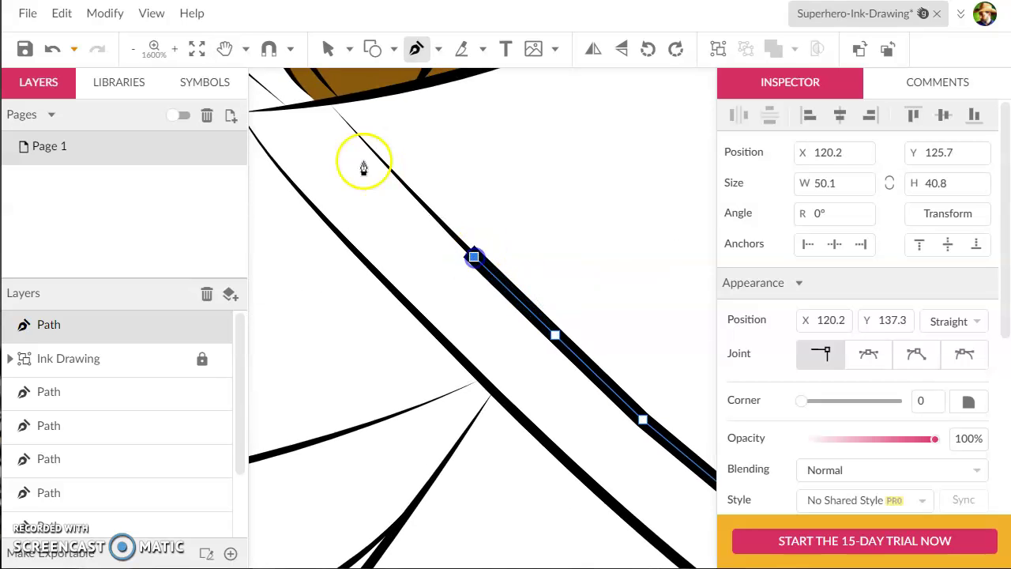
left_click(341, 111)
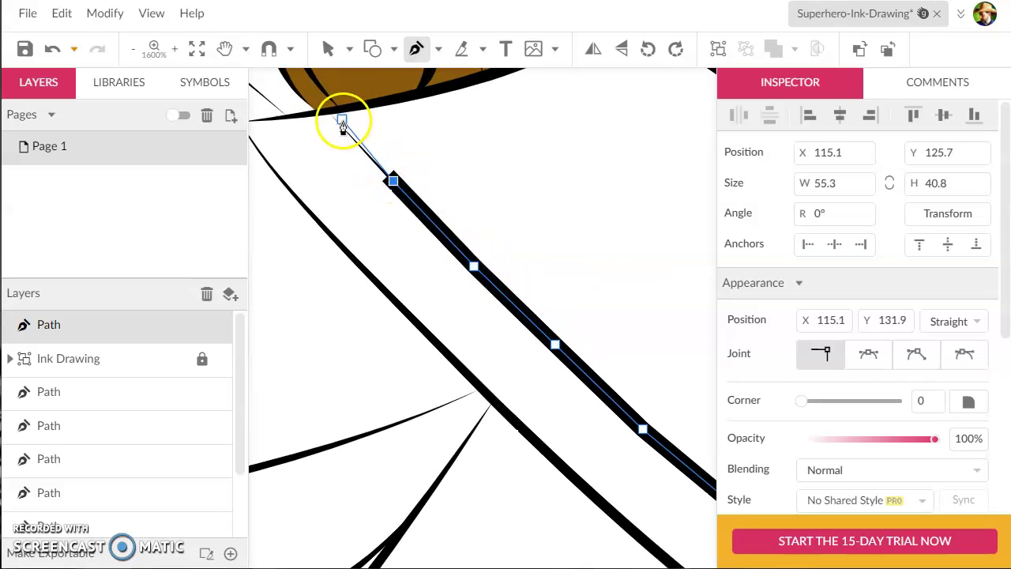
left_click(322, 117)
scroll(324, 127, "up", 1)
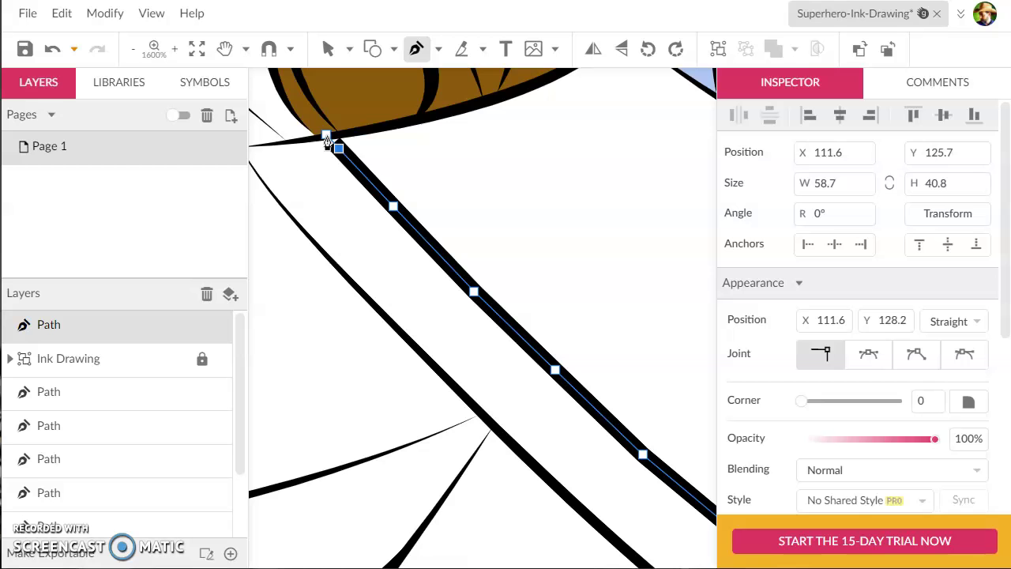
left_click(327, 140)
Step: Run the chest path across the hair and along the inside of the neck, closing it at its starting point
scroll(429, 95, "up", 2)
key("space")
left_click_drag(429, 95, 398, 298)
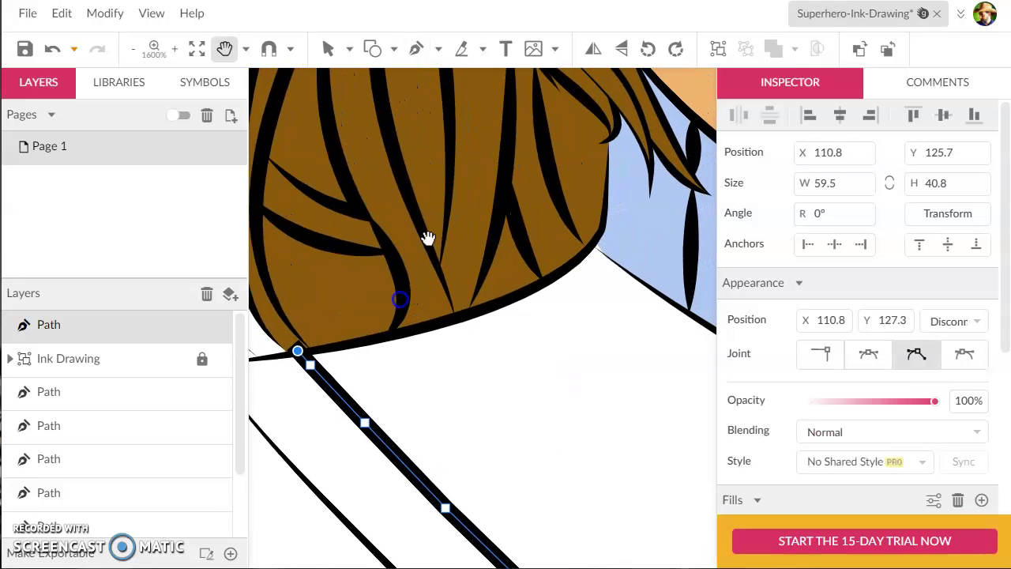
left_click(444, 188)
key("space")
left_click_drag(444, 187, 443, 227)
left_click(650, 327)
key("space")
left_click_drag(648, 365, 431, 271)
left_click(579, 285)
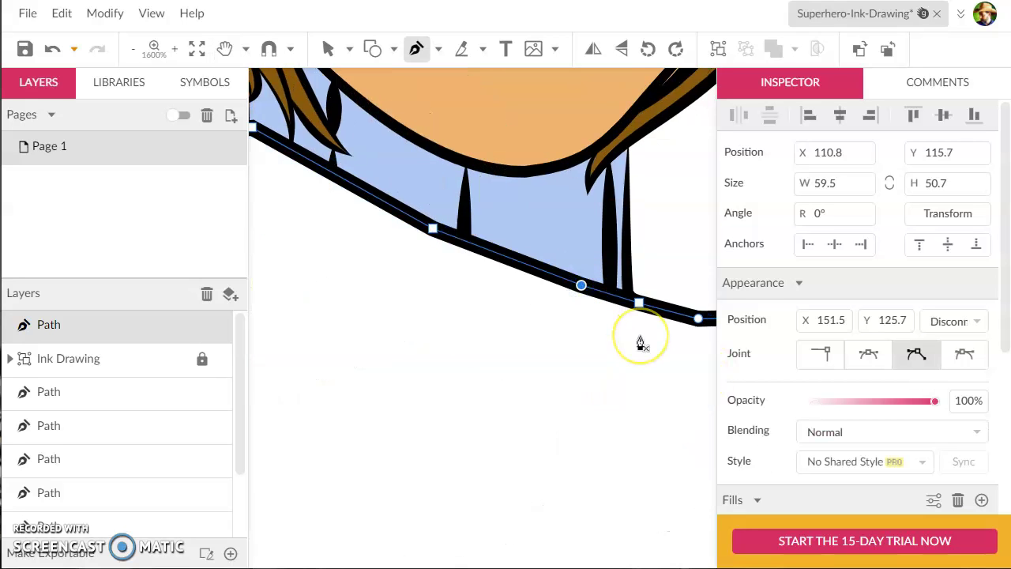
Step: Fill the closed chest path with the bright blue #1C49DD
scroll(640, 342, "down", 4)
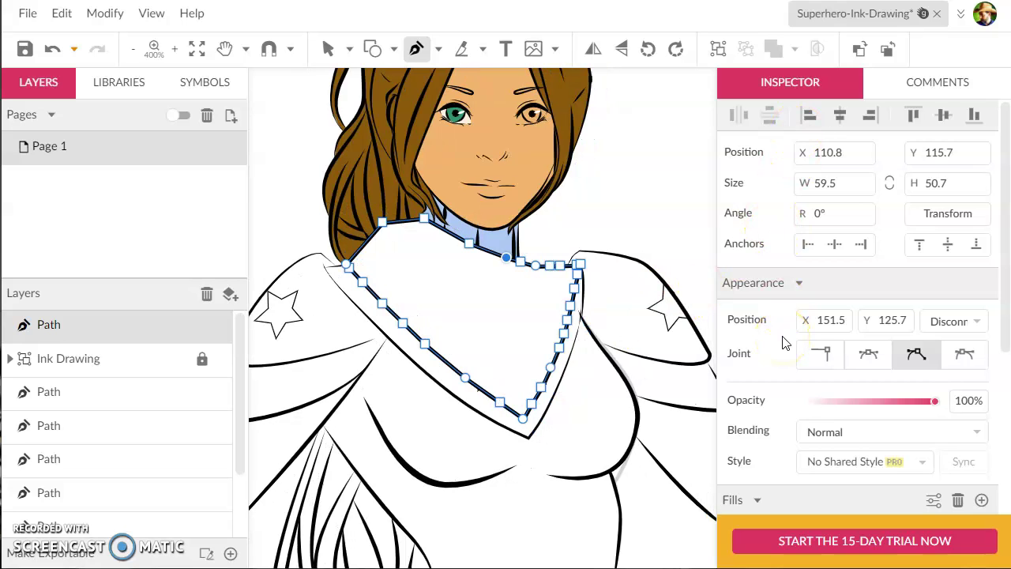
scroll(784, 342, "down", 3)
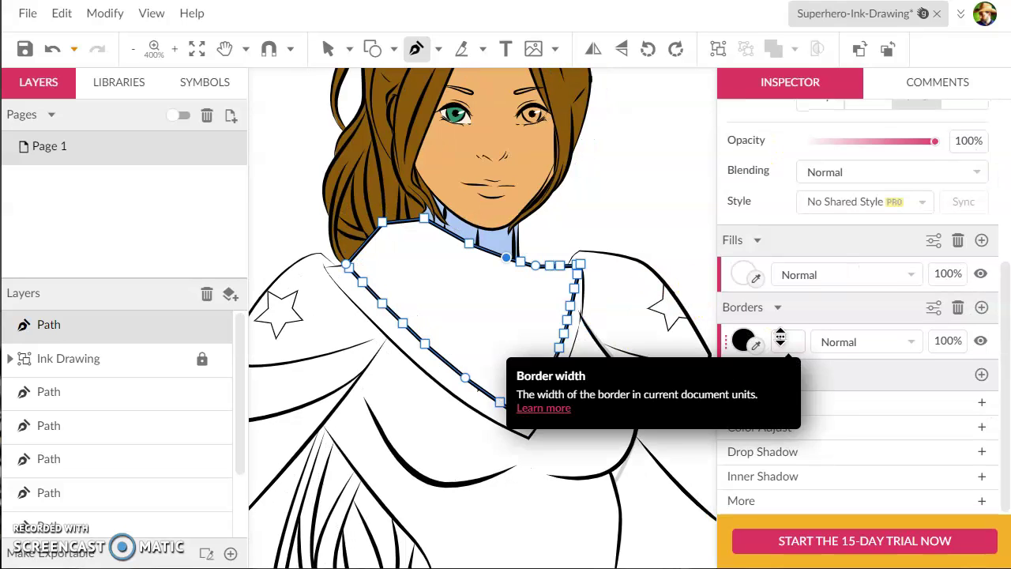
left_click(743, 273)
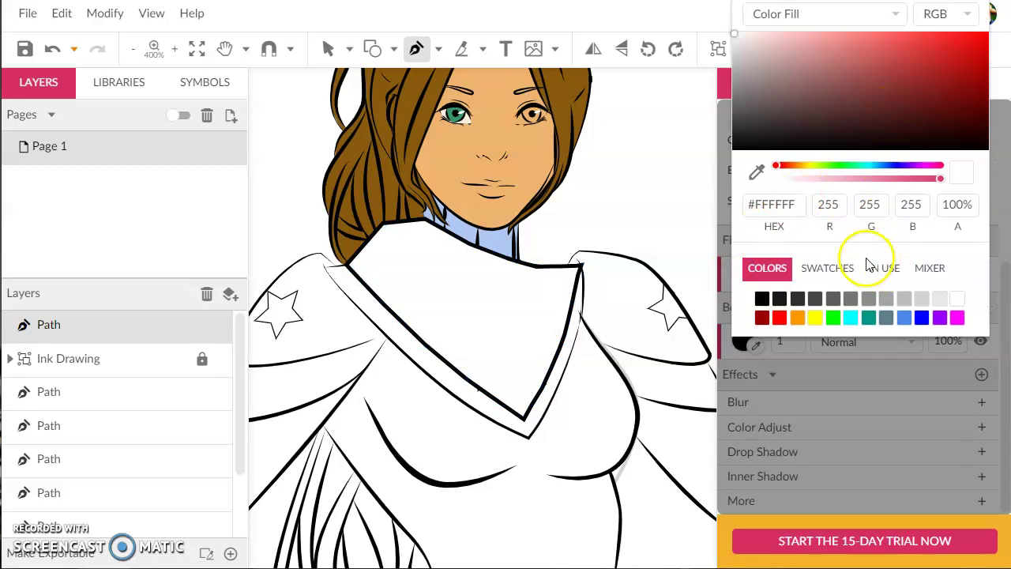
left_click_drag(887, 165, 890, 164)
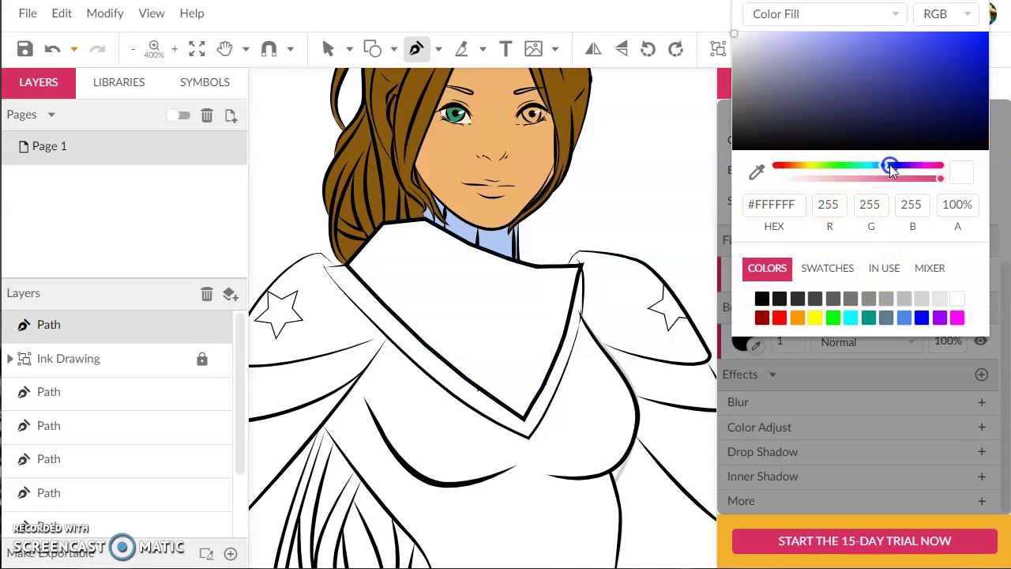
left_click_drag(883, 171, 880, 165)
left_click_drag(932, 94, 958, 53)
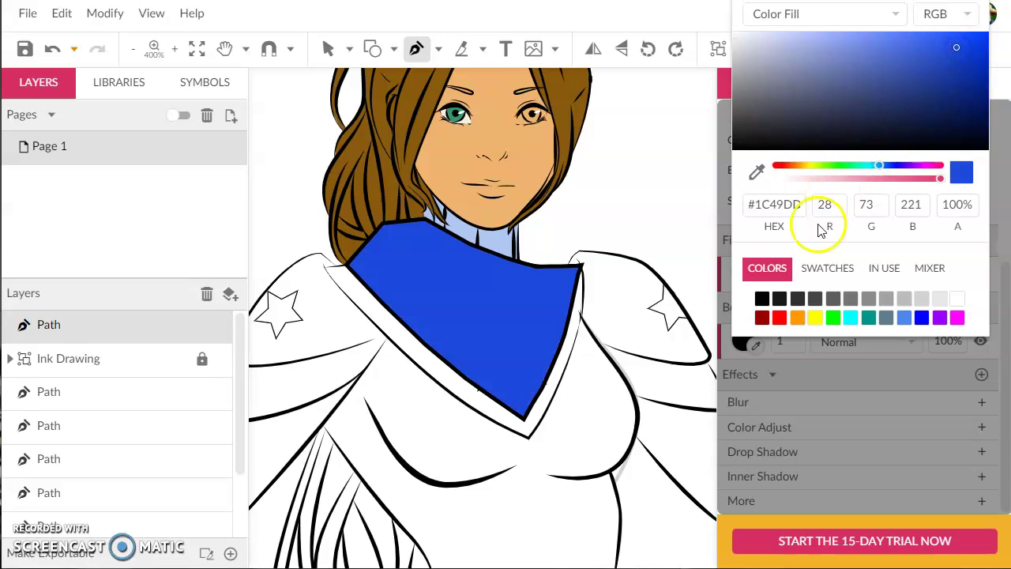
left_click(822, 366)
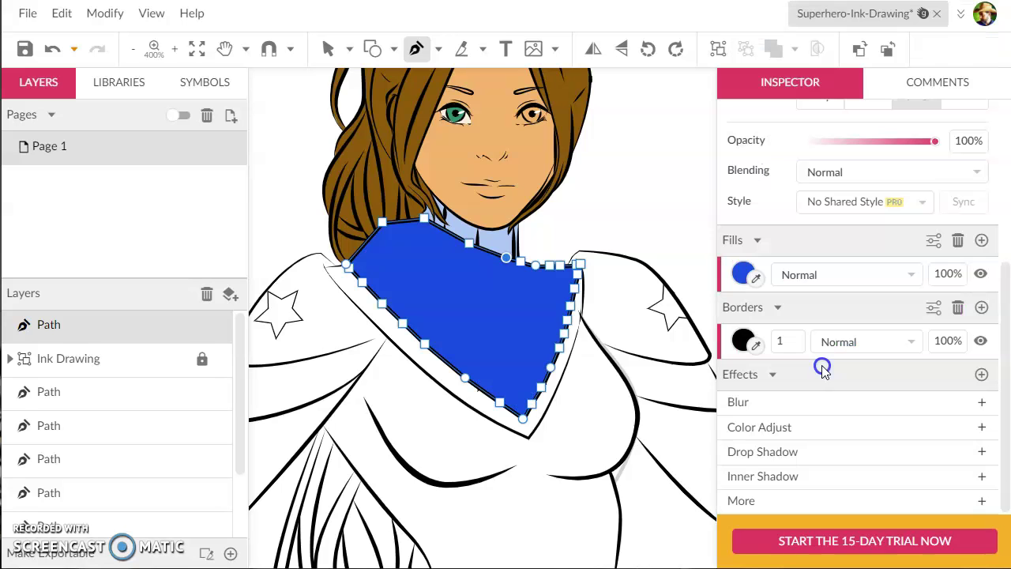
Step: Remove the chest path's border and move it beneath the other paths, directly above the Pencil Sketch layer, leaving it deselected
left_click(956, 307)
left_click_drag(76, 324, 90, 510)
left_click(73, 378)
scroll(113, 395, "down", 2)
left_click(99, 421)
left_click_drag(99, 421, 102, 467)
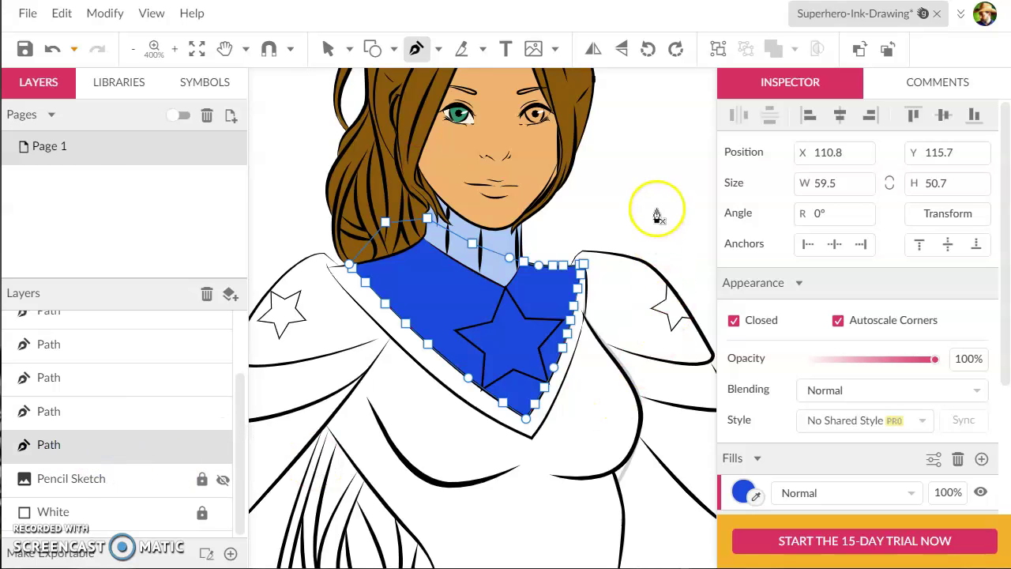
scroll(419, 87, "up", 1)
left_click(328, 49)
left_click(636, 164)
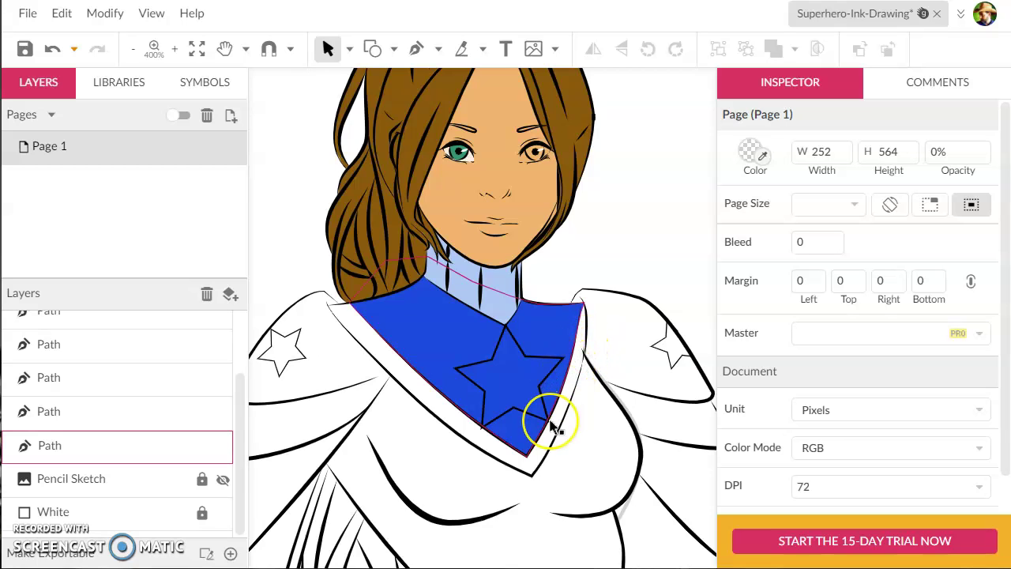
Step: Use the Subselect tool to move the chest path's shoulder-corner points inward so the blue stays within the band's ink line
left_click(553, 426, "ctrl")
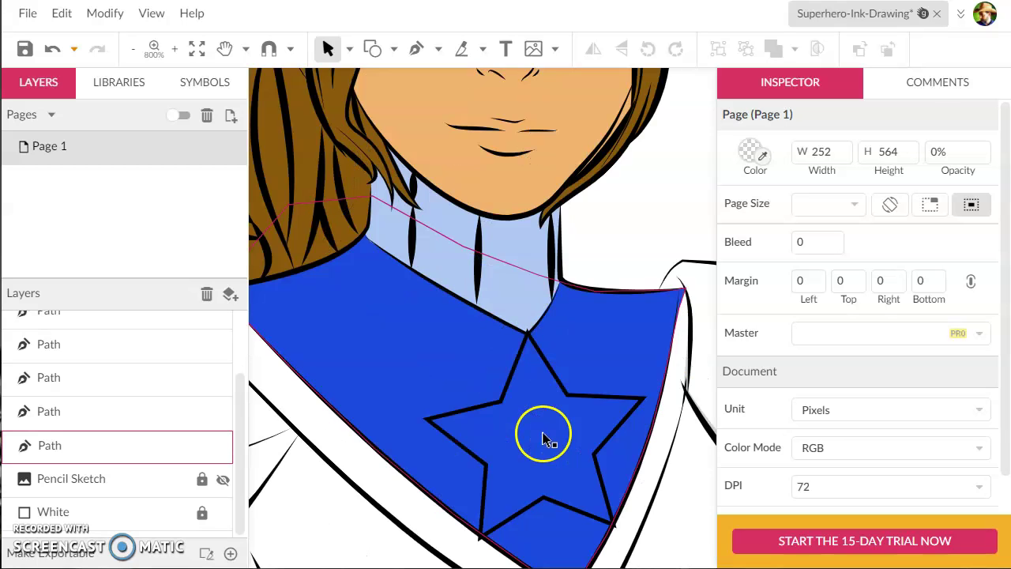
left_click_drag(560, 401, 582, 215)
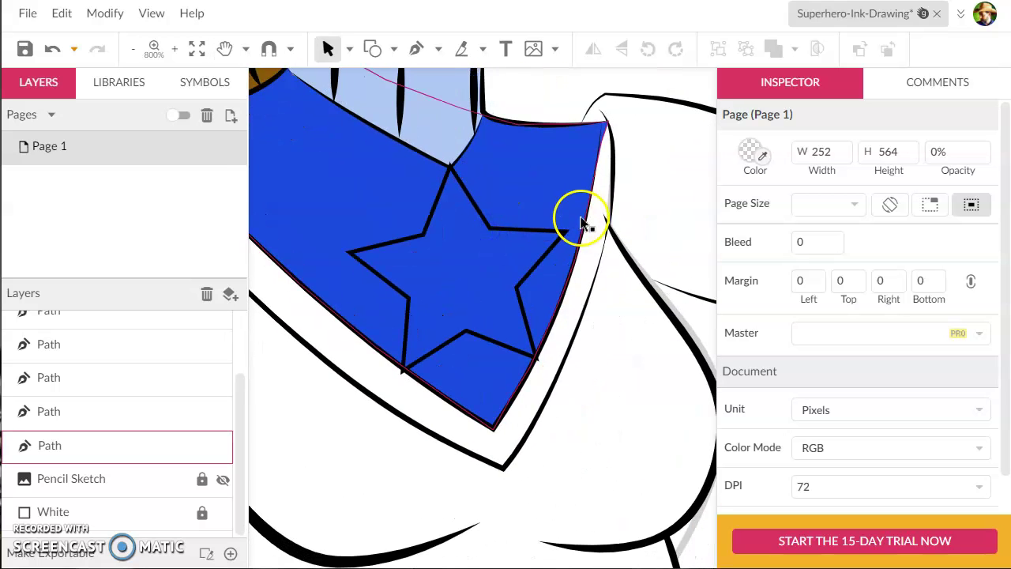
left_click(582, 214, "ctrl")
left_click(643, 181, "ctrl")
left_click_drag(667, 152, 472, 450)
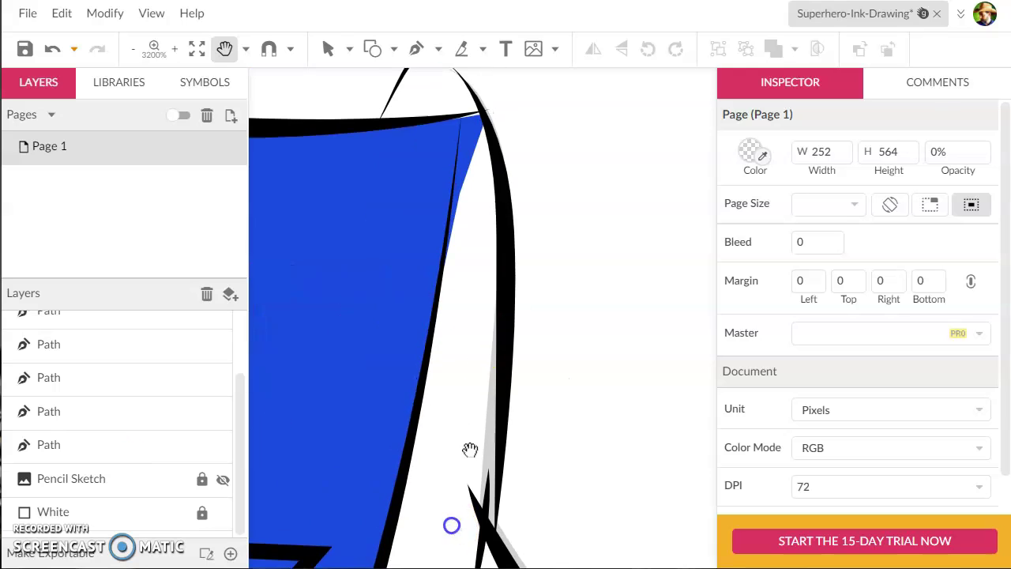
key("v")
left_click(475, 136)
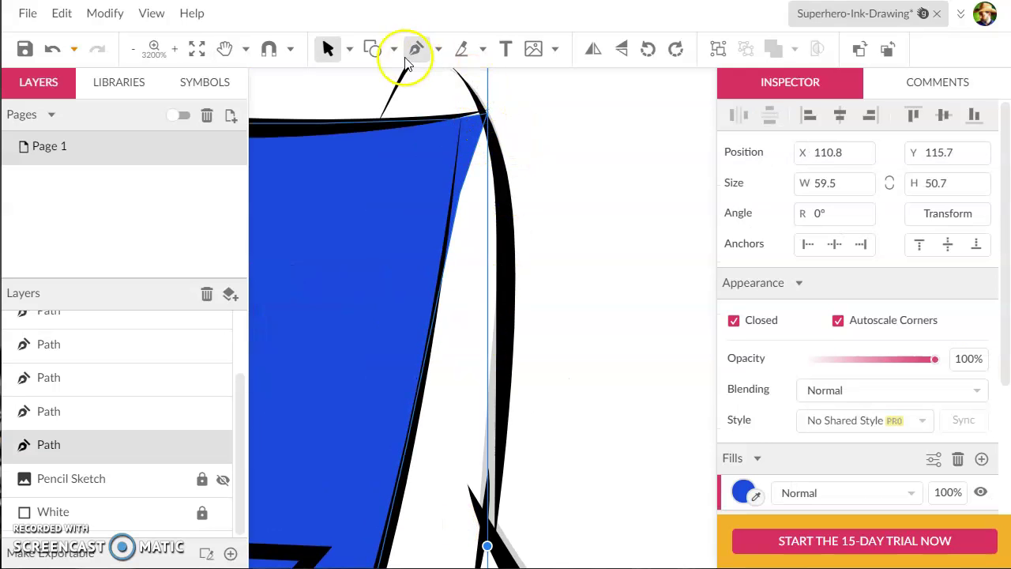
left_click(350, 49)
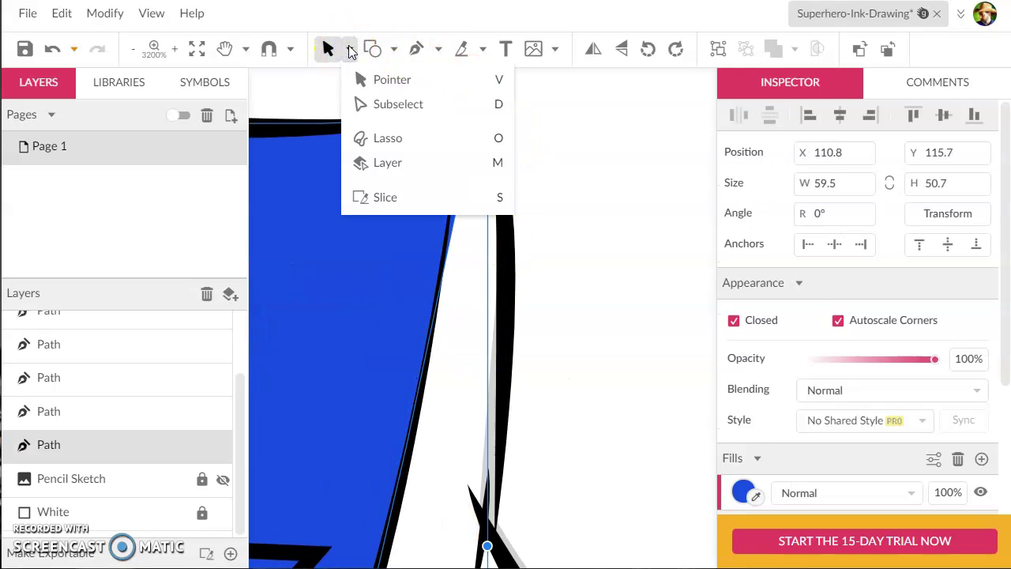
left_click(376, 111)
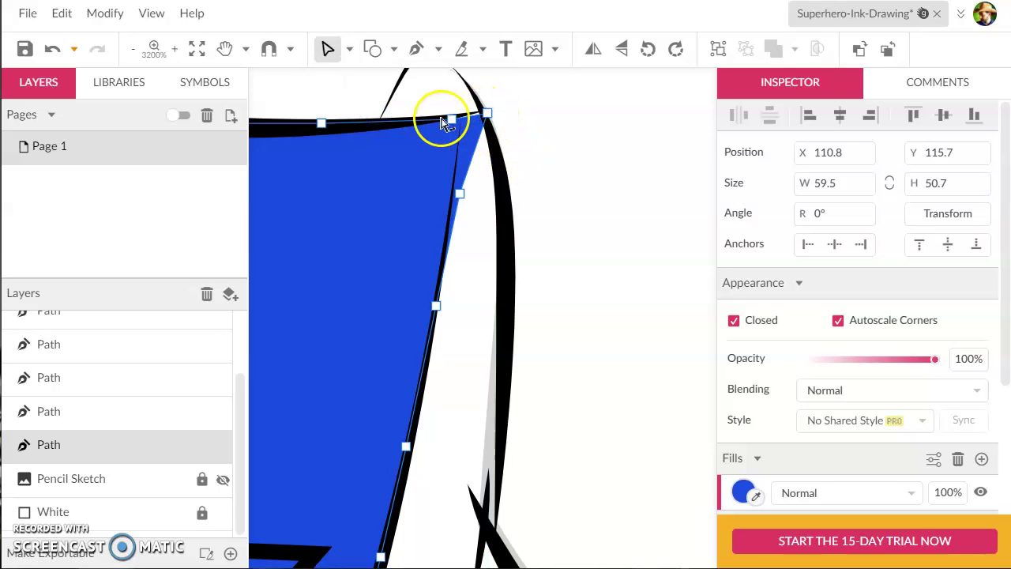
left_click(425, 122)
left_click_drag(427, 124, 469, 115)
left_click(460, 194)
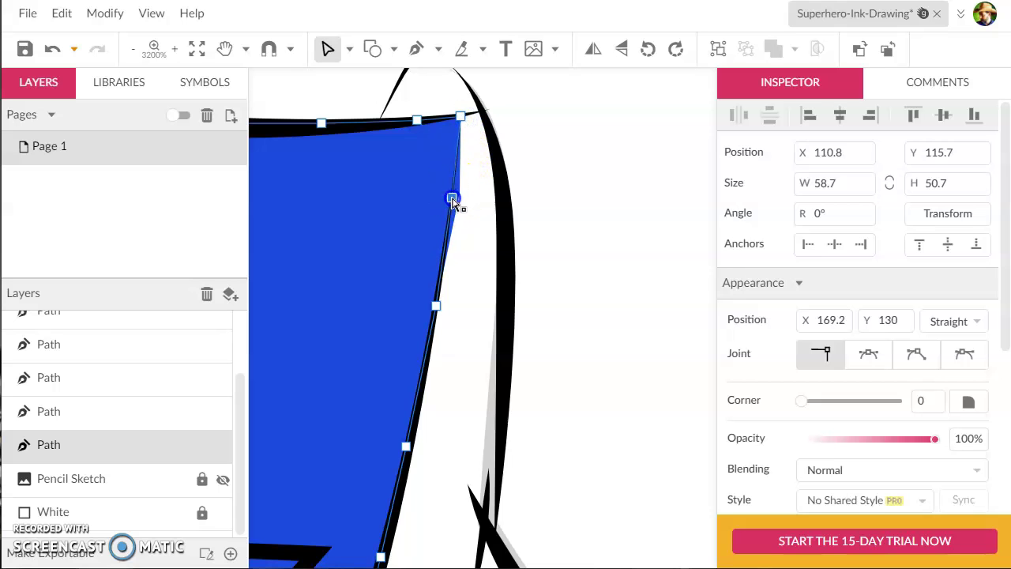
left_click(582, 211)
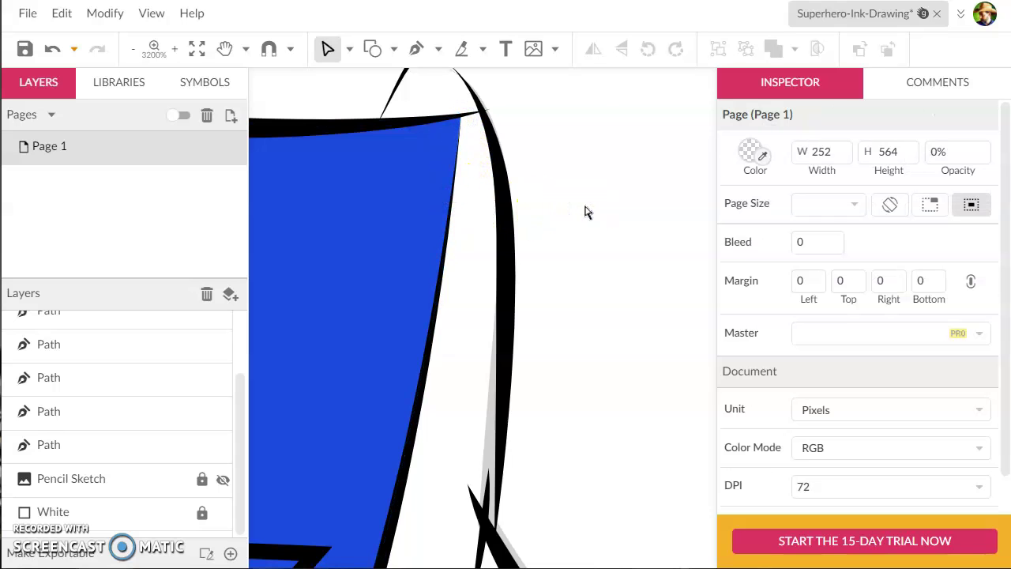
Step: Save the drawing with the finished chest coloring
scroll(584, 211, "down", 5)
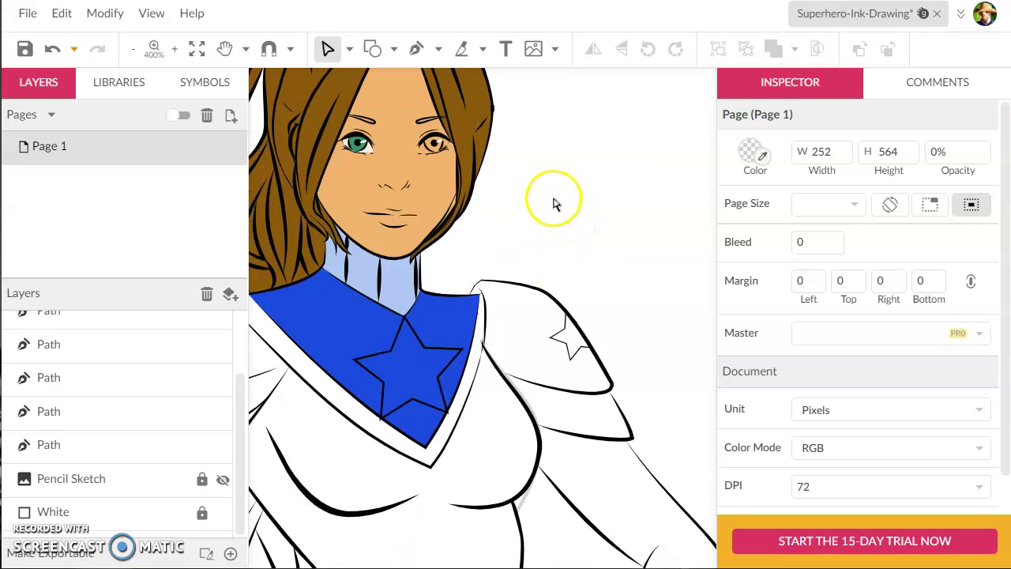
key("space")
left_click_drag(553, 184, 655, 289)
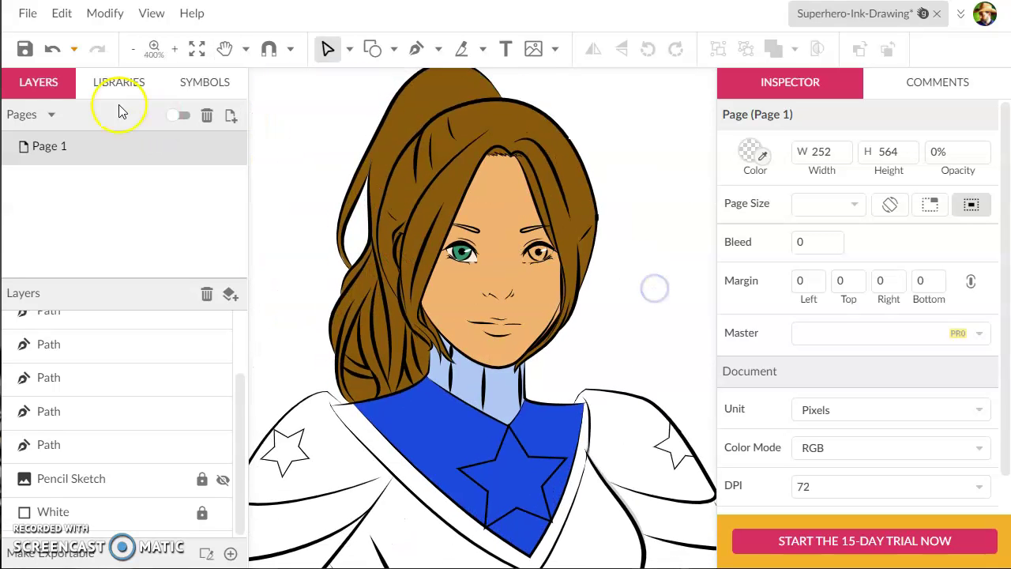
left_click(24, 49)
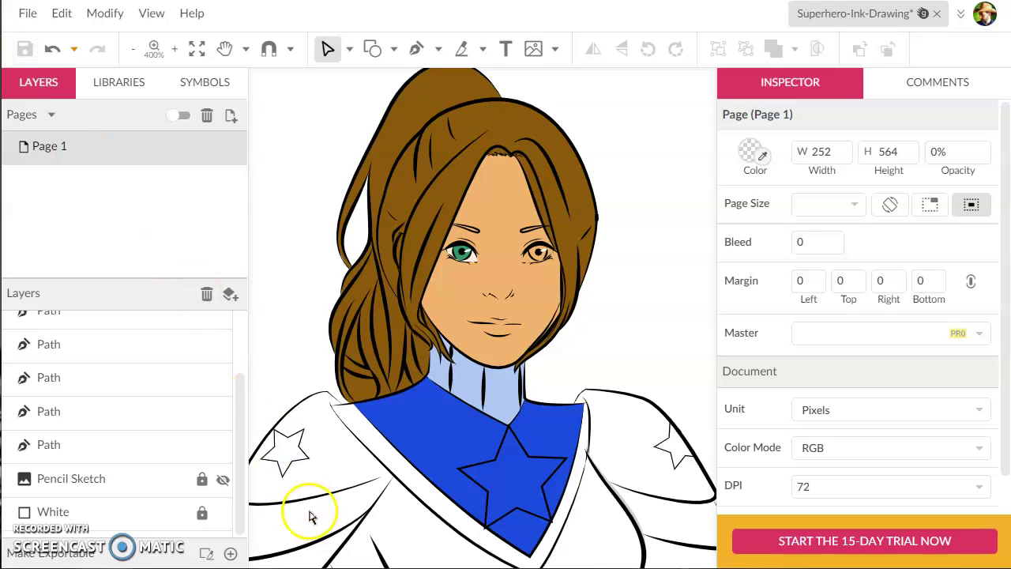